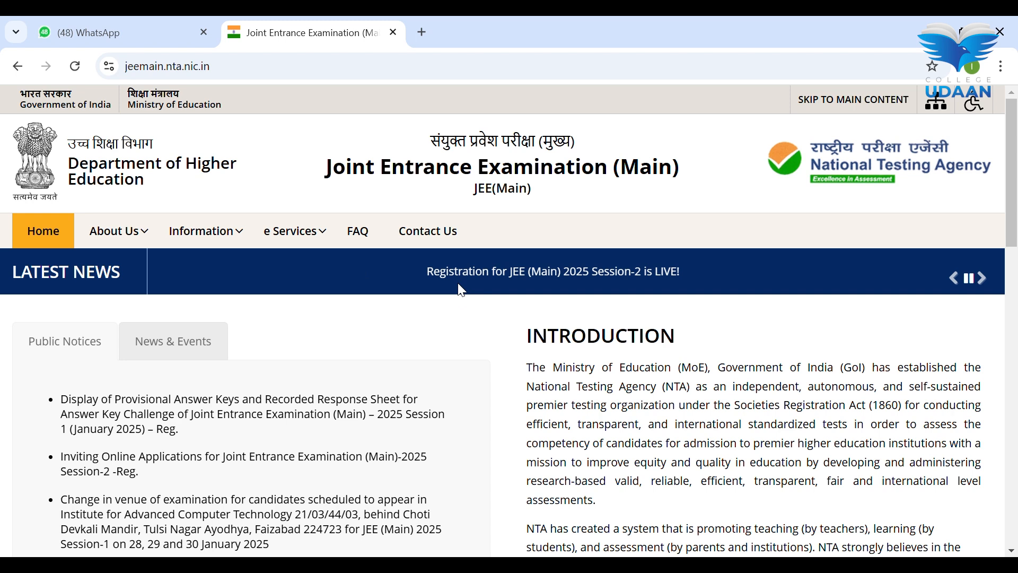
# Follow the Session-2 registration news link to the portal and scroll to the Login and New Registration options
pyautogui.click(521, 276)
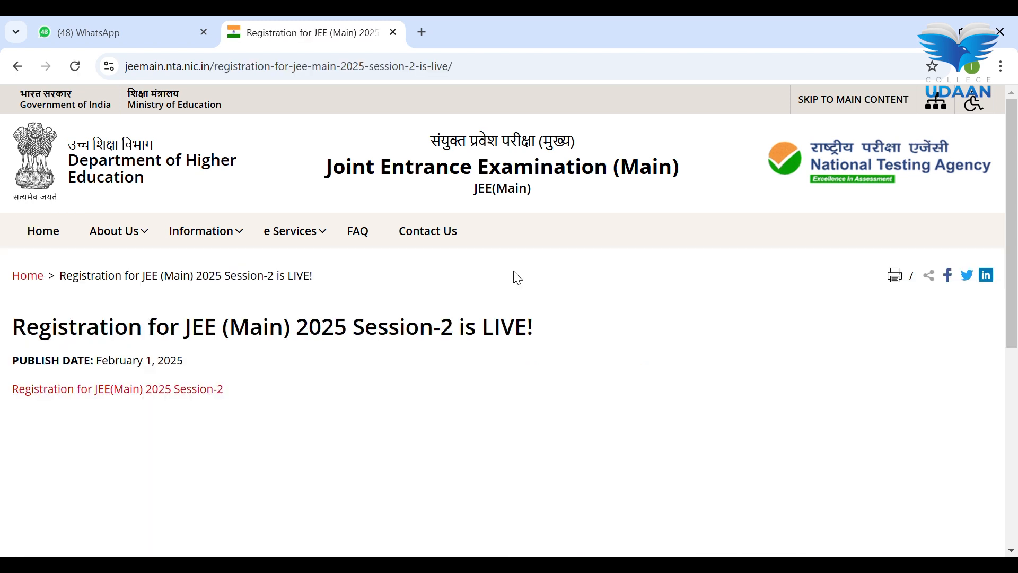
pyautogui.click(166, 393)
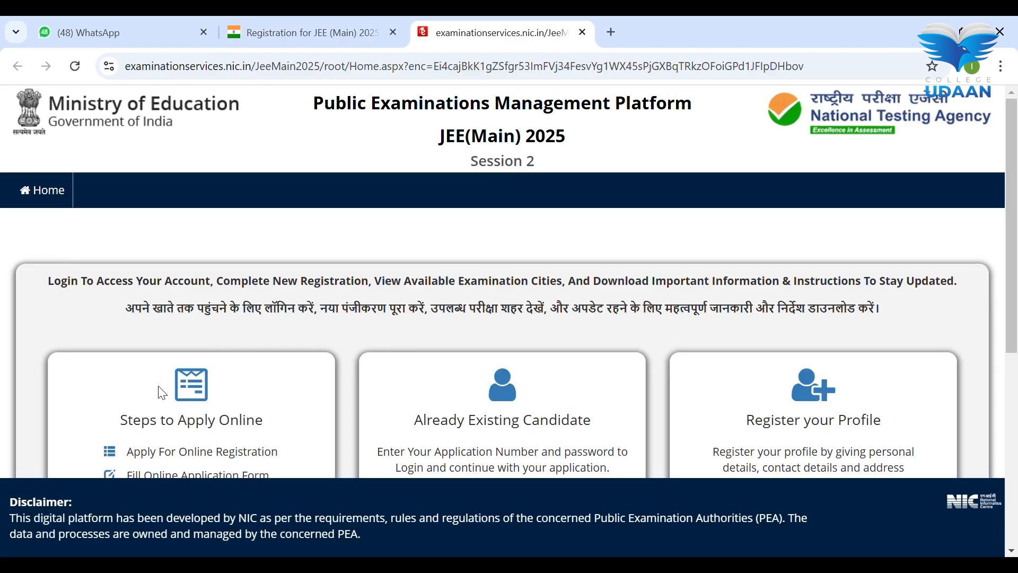
pyautogui.scroll(-3, 503, 281)
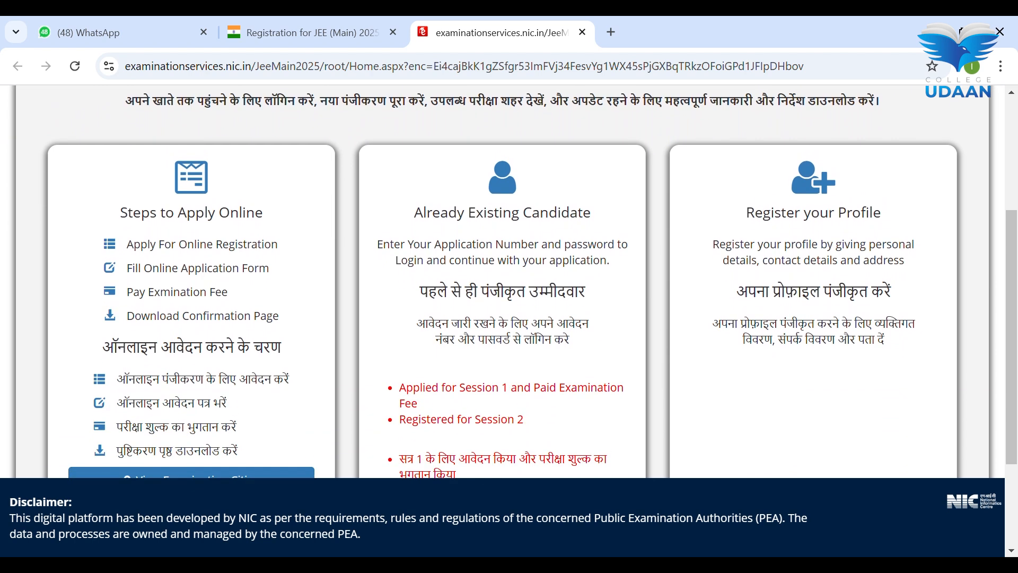
pyautogui.scroll(-1, 503, 281)
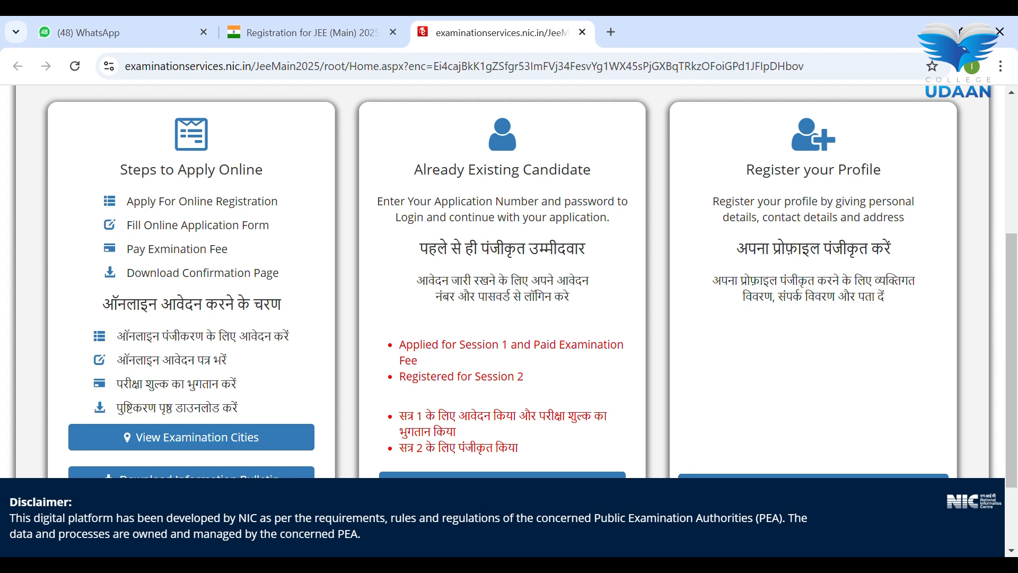
pyautogui.scroll(-2, 502, 282)
pyautogui.scroll(2, 502, 282)
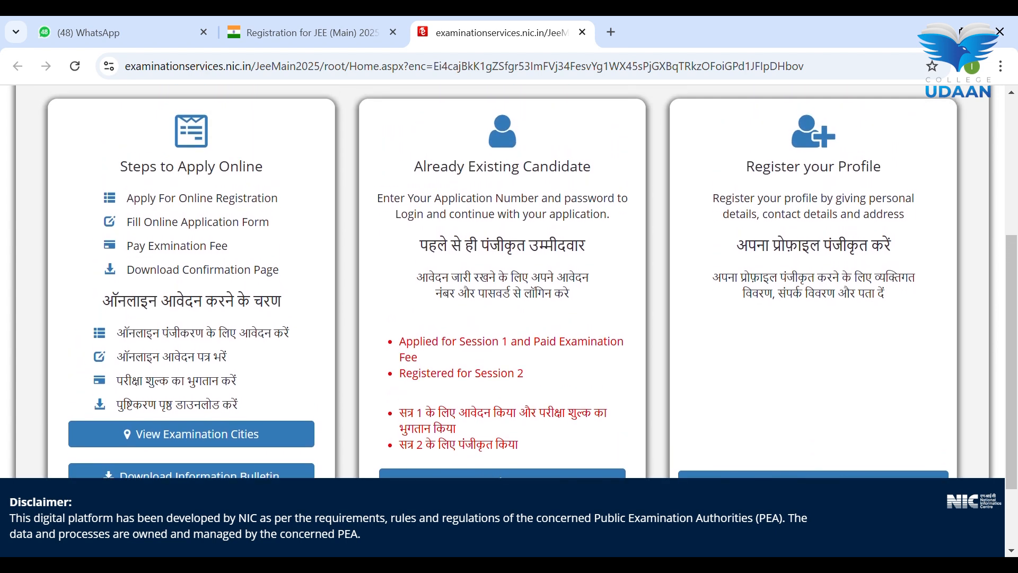
pyautogui.scroll(-1, 502, 281)
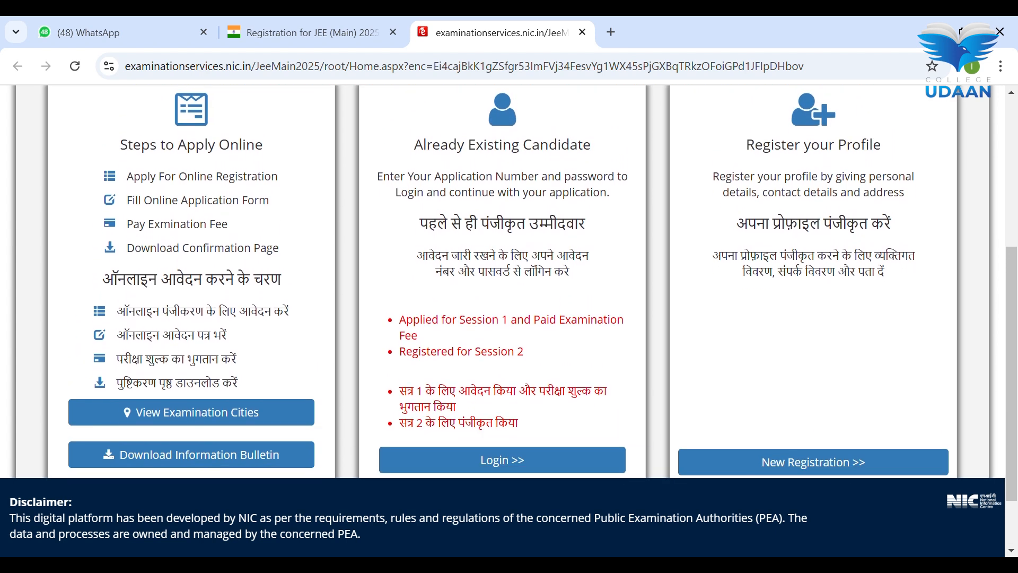
pyautogui.scroll(-2, 502, 281)
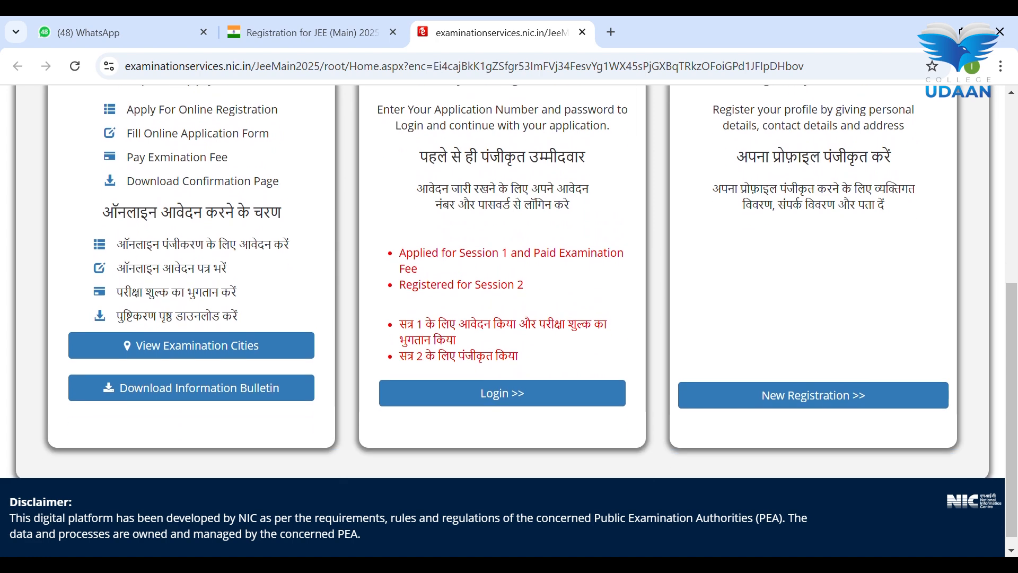
# Start a new registration, read through the instructions to the bottom, and tick the declaration
pyautogui.click(814, 395)
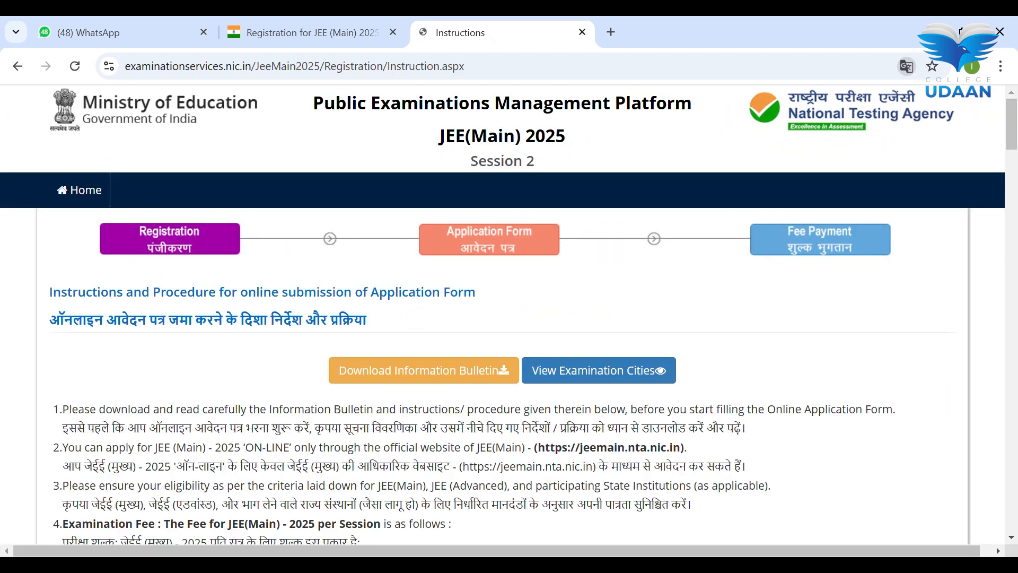
pyautogui.scroll(-1, 509, 314)
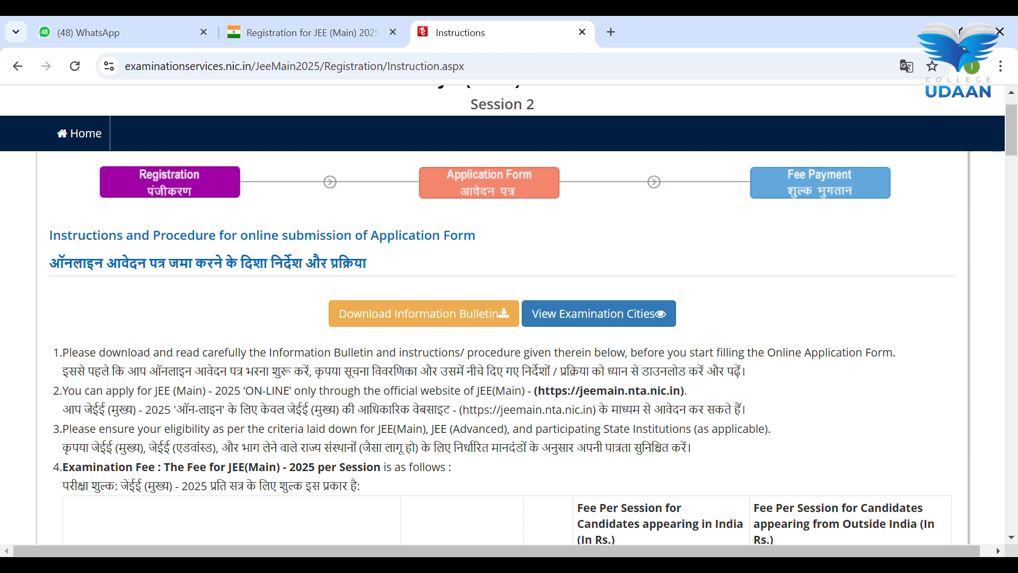
pyautogui.scroll(-3, 509, 314)
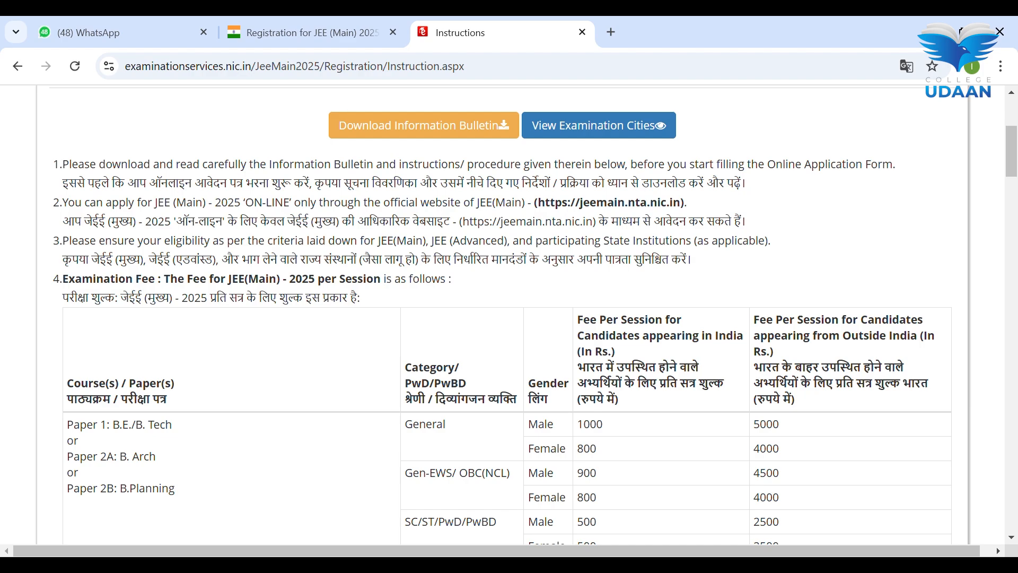
pyautogui.scroll(-3, 509, 314)
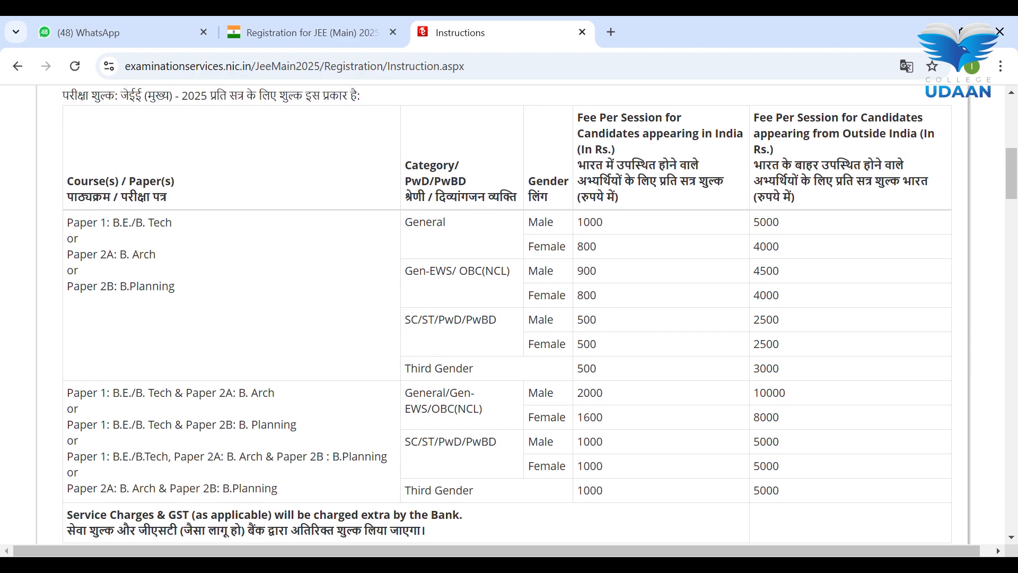
pyautogui.scroll(-3, 509, 314)
pyautogui.scroll(-3, 509, 314)
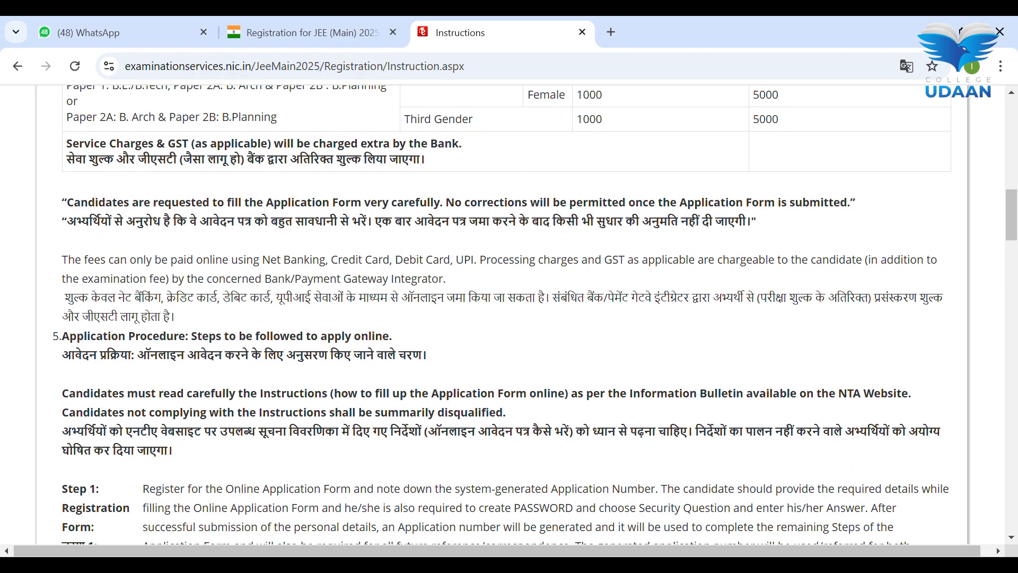
pyautogui.scroll(-7, 509, 314)
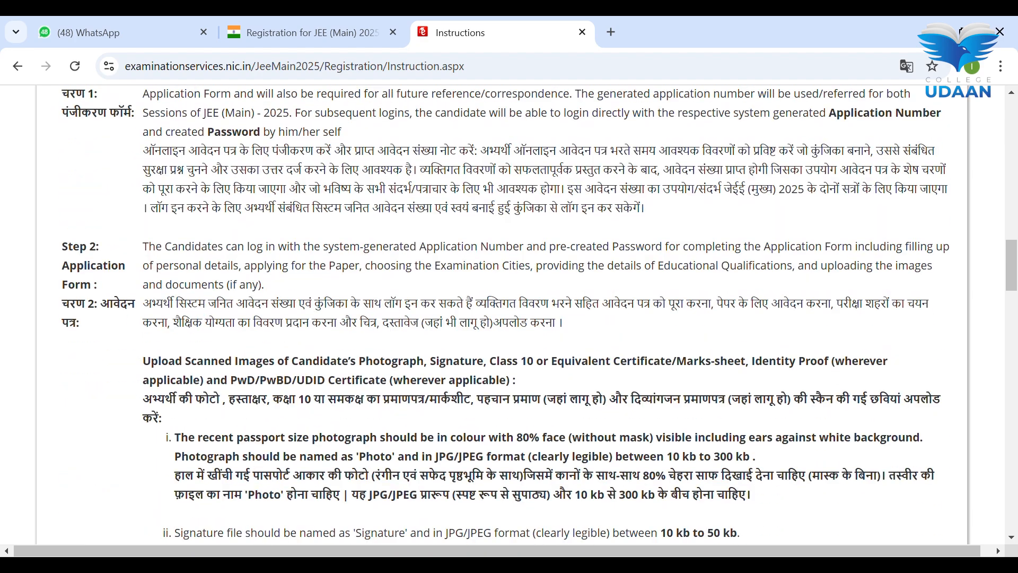
pyautogui.scroll(-7, 509, 314)
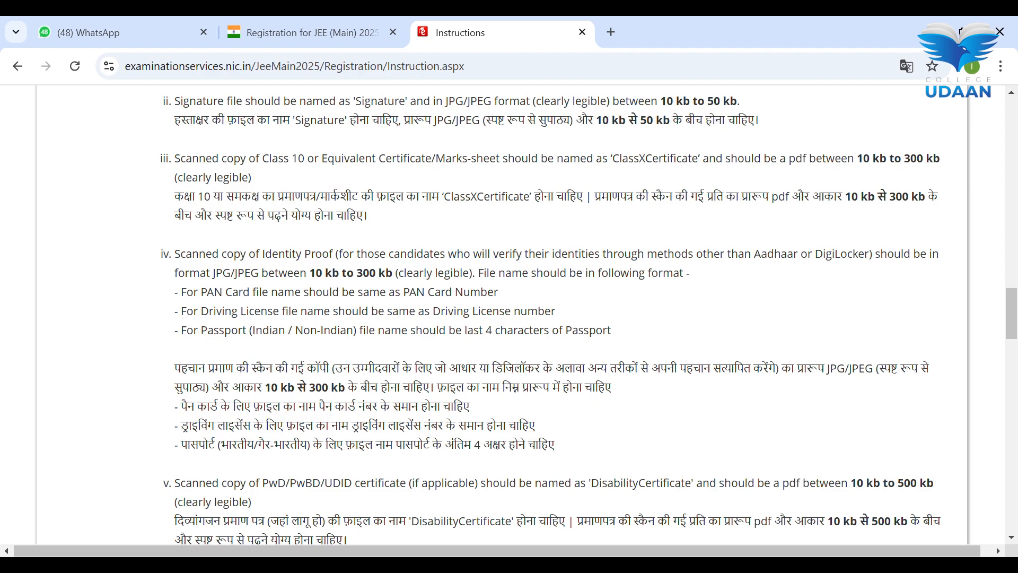
pyautogui.scroll(-11, 509, 314)
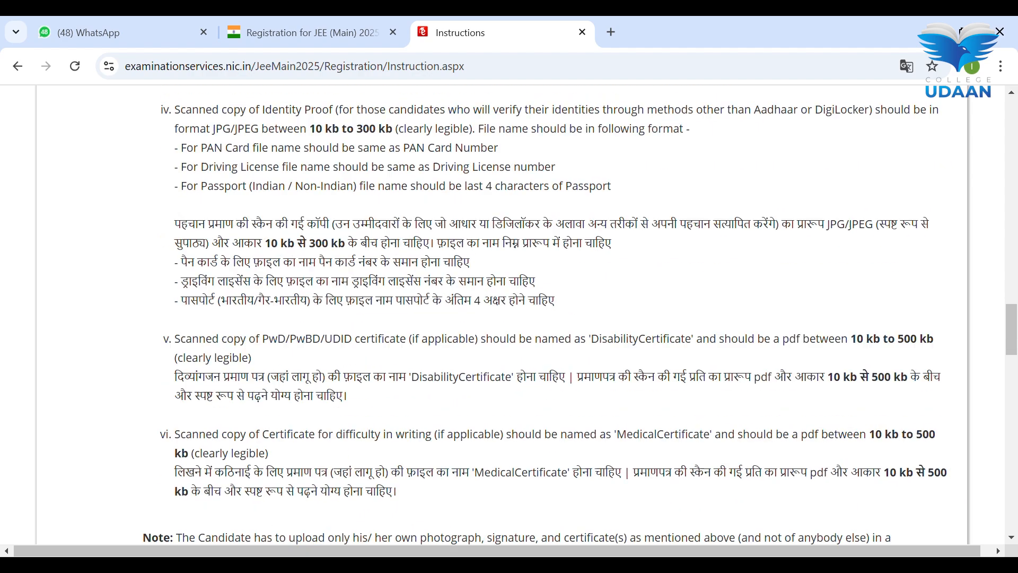
pyautogui.scroll(-18, 509, 314)
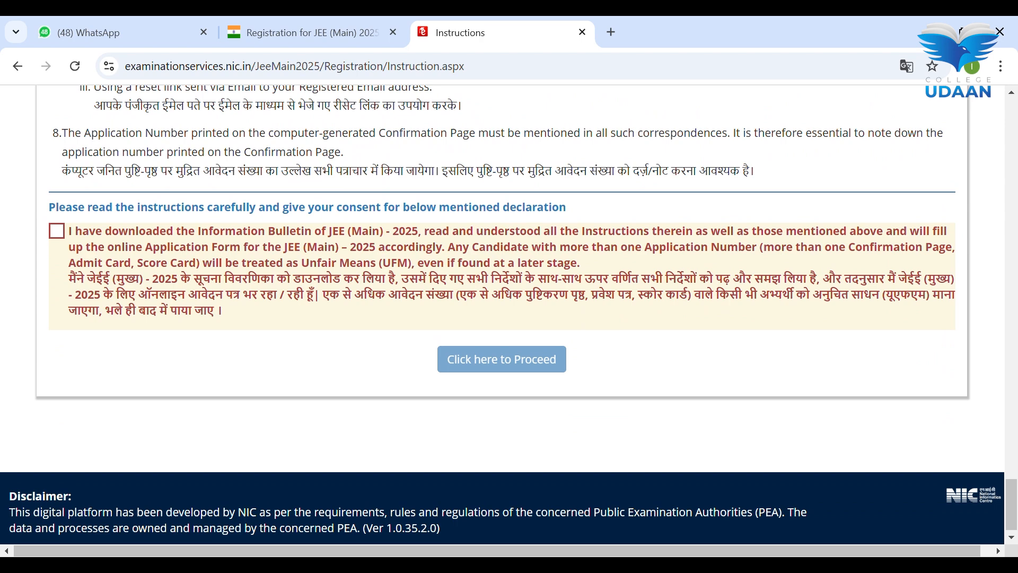
pyautogui.click(57, 230)
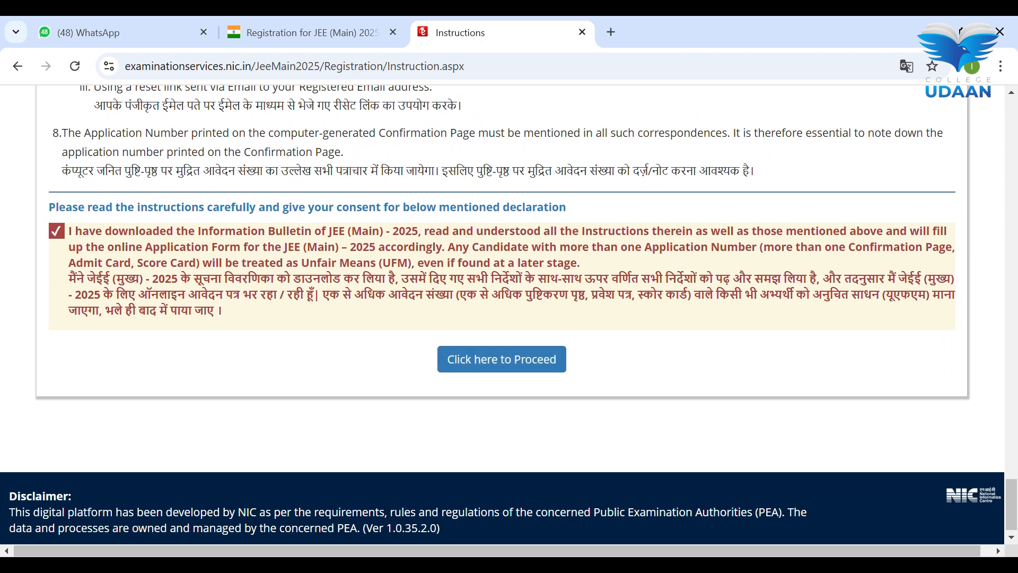
# Proceed to Personal Details and enter the candidate's, father's and mother's names
pyautogui.click(502, 359)
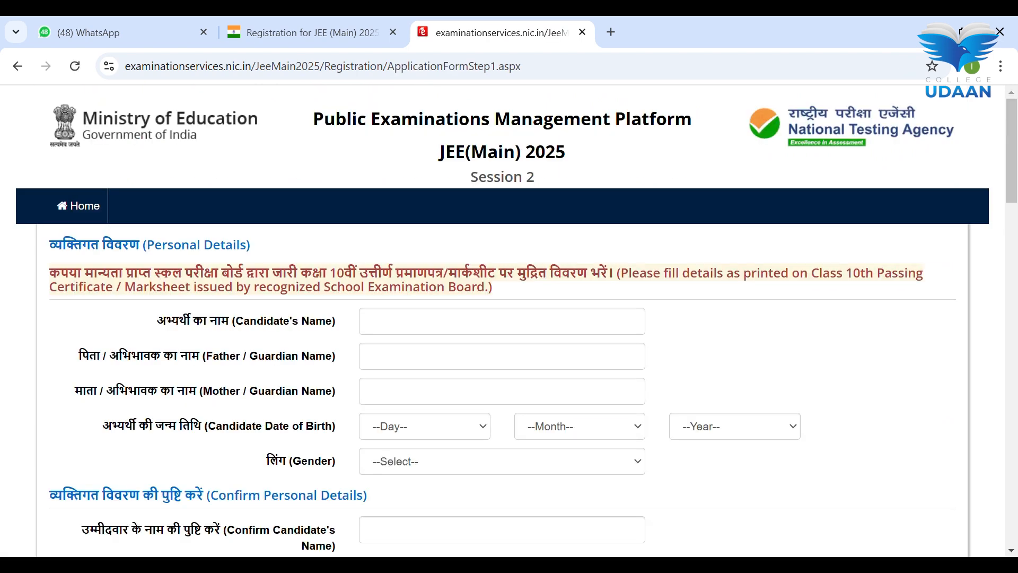
pyautogui.click(501, 321)
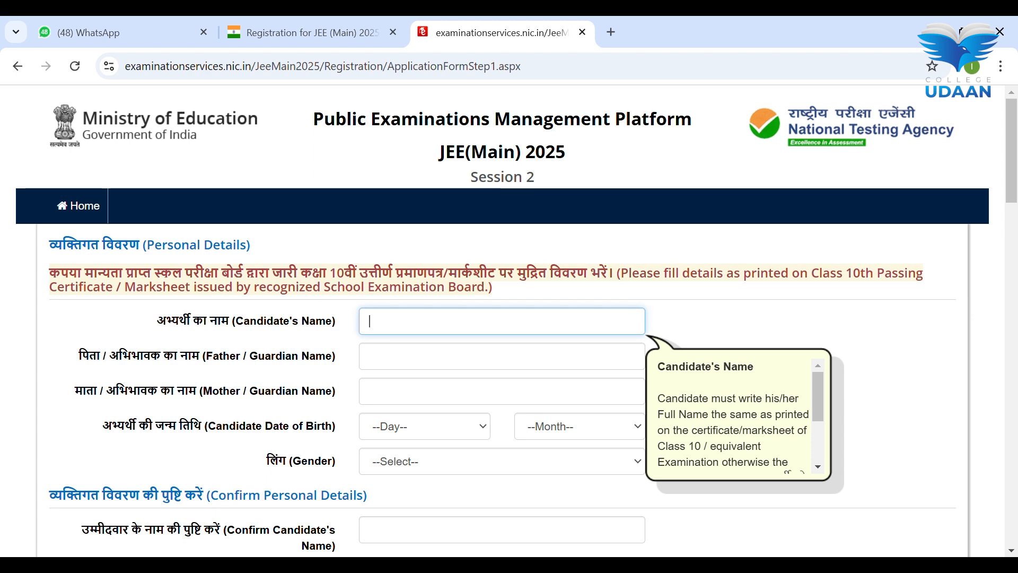
pyautogui.press('Tab')
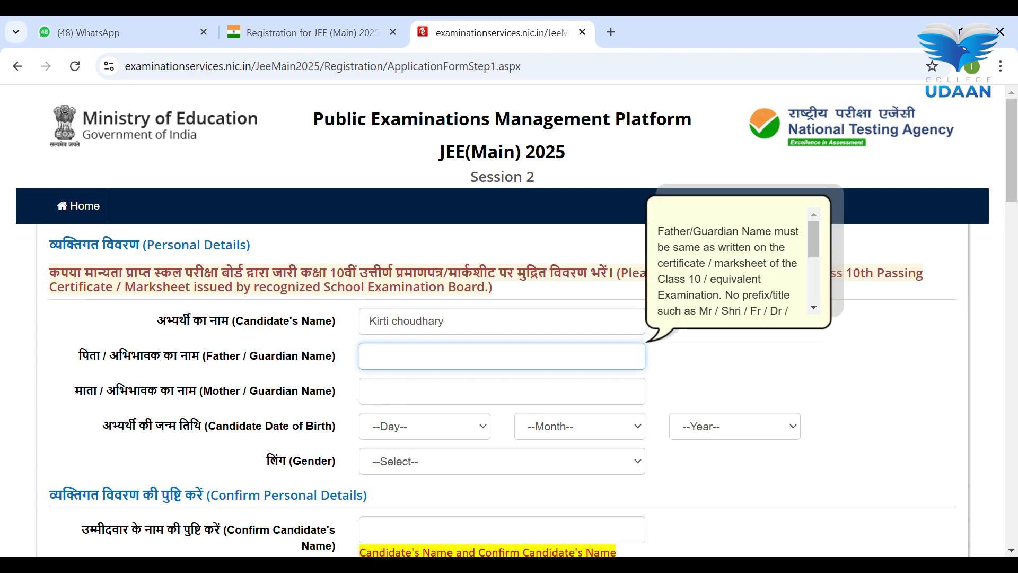
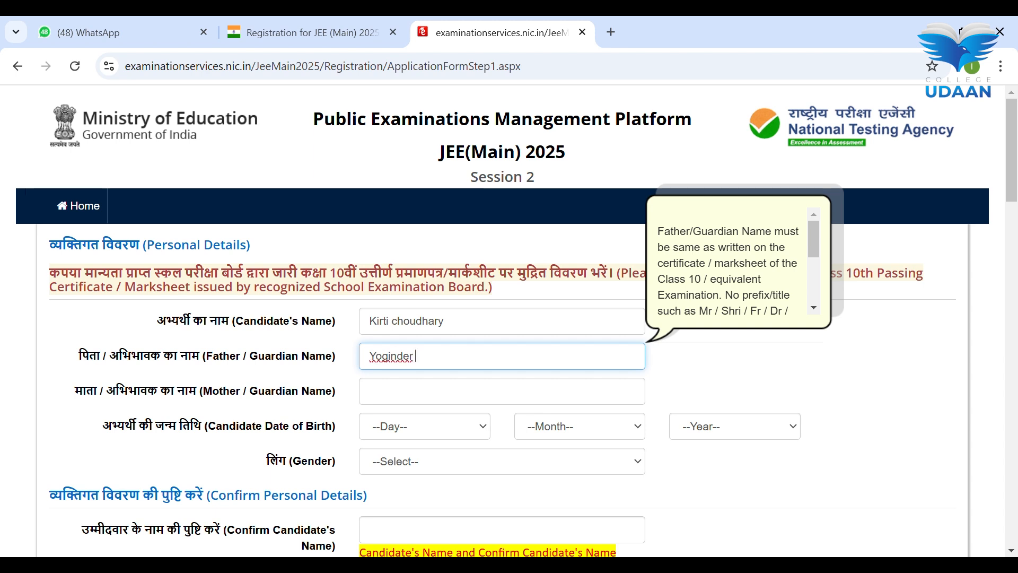
pyautogui.press('Tab')
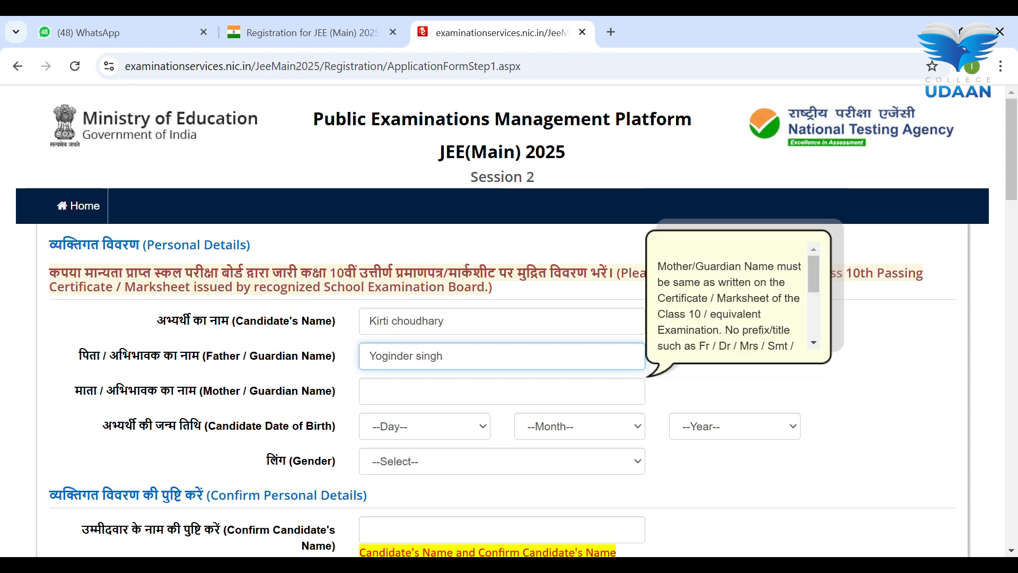
pyautogui.click(502, 392)
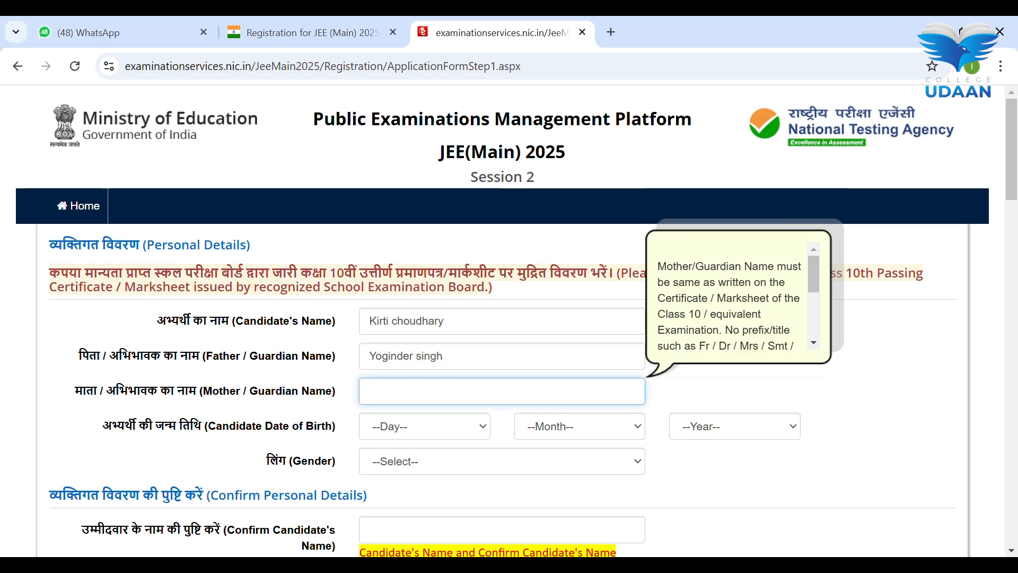
pyautogui.write('Pushpa')
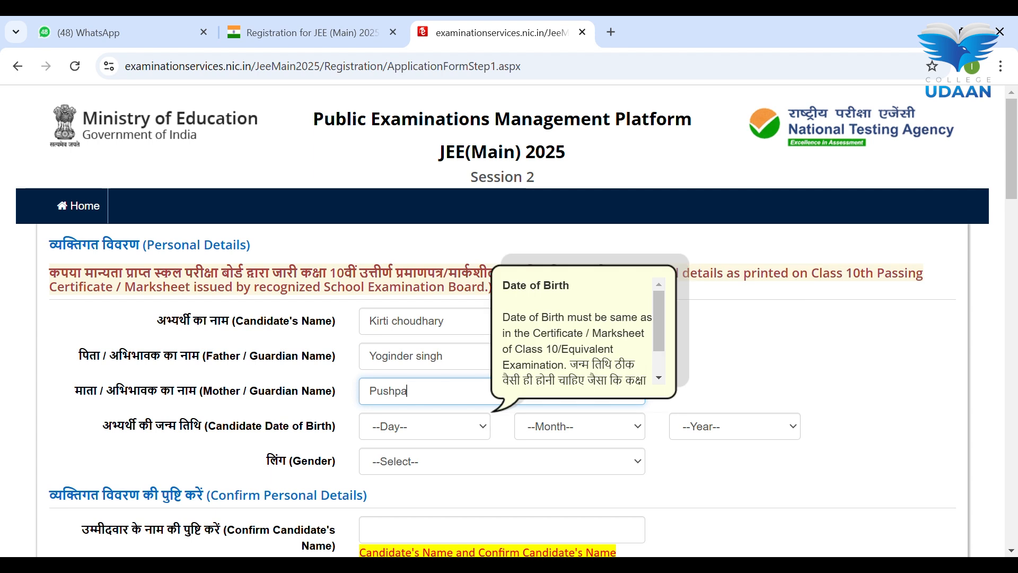
pyautogui.click(425, 427)
pyautogui.click(425, 319)
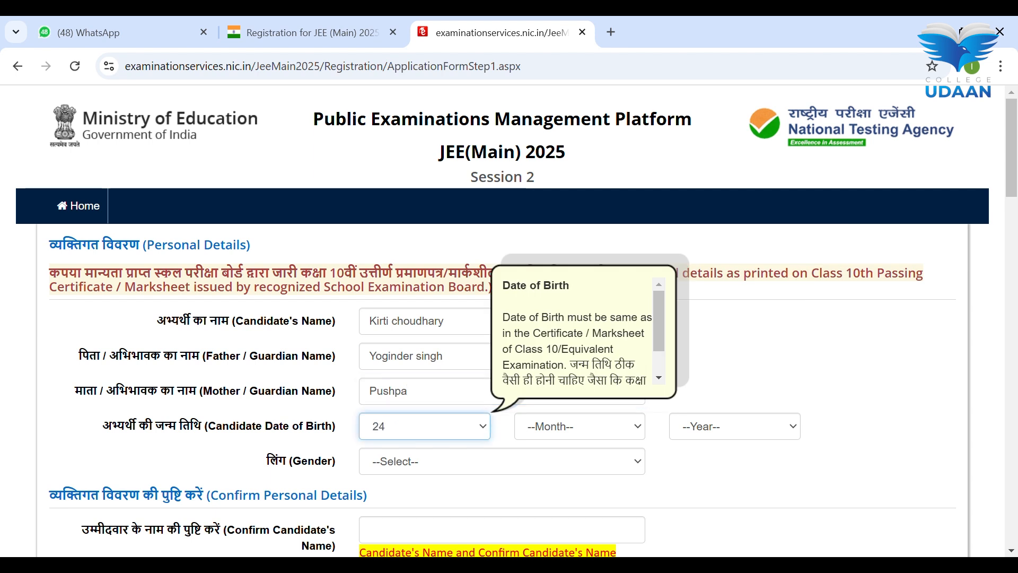
pyautogui.click(580, 426)
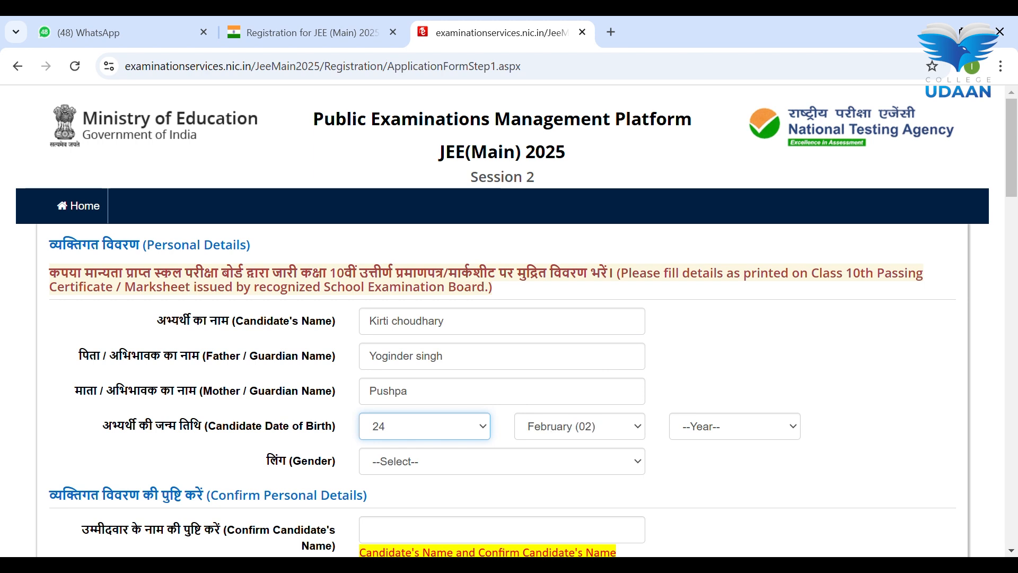
pyautogui.click(579, 313)
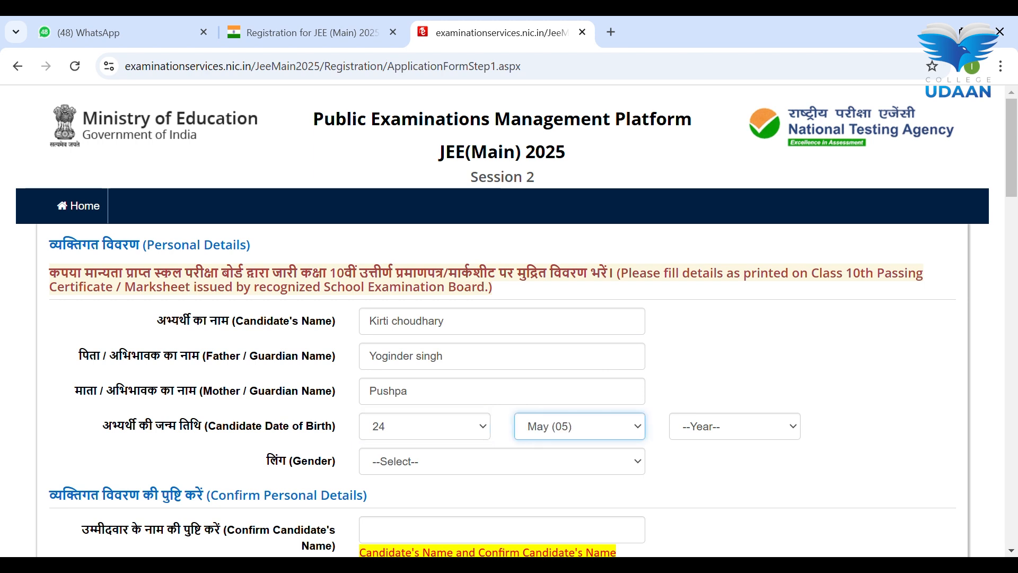
pyautogui.click(735, 426)
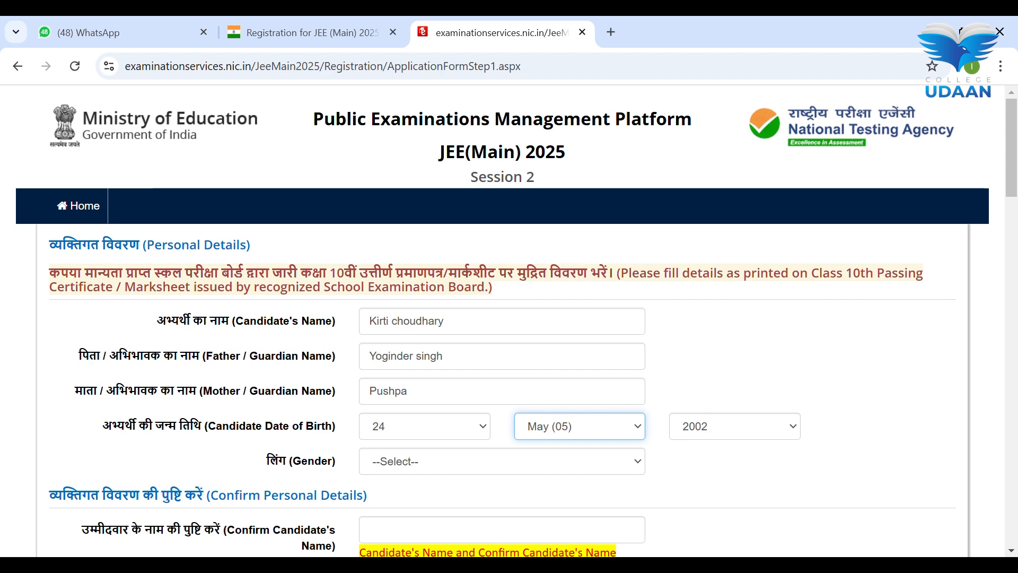
pyautogui.click(735, 312)
# Set the candidate's gender to Female
pyautogui.scroll(-2, 509, 321)
pyautogui.click(502, 320)
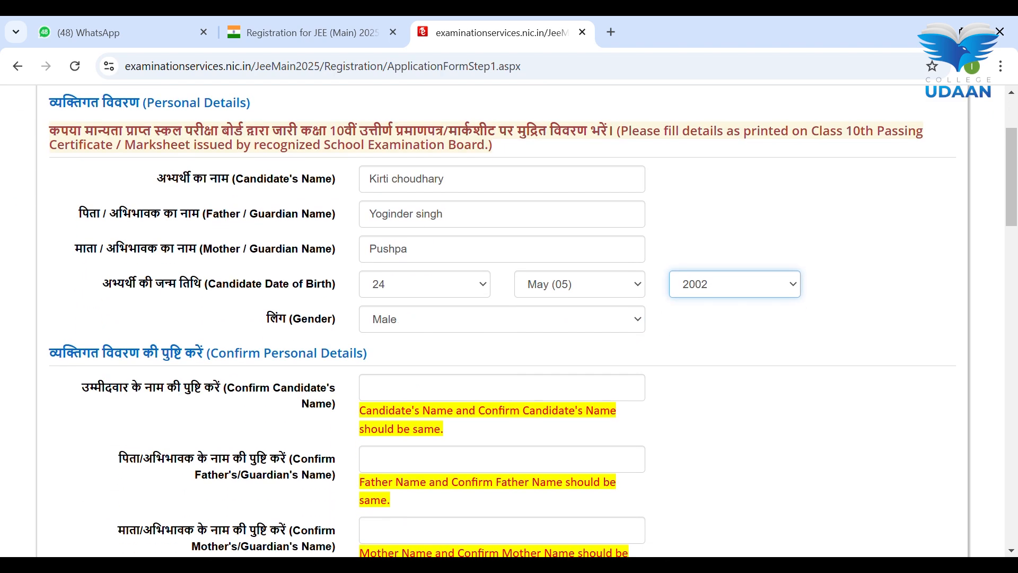
pyautogui.click(502, 370)
pyautogui.scroll(-1, 502, 370)
pyautogui.scroll(-2, 509, 321)
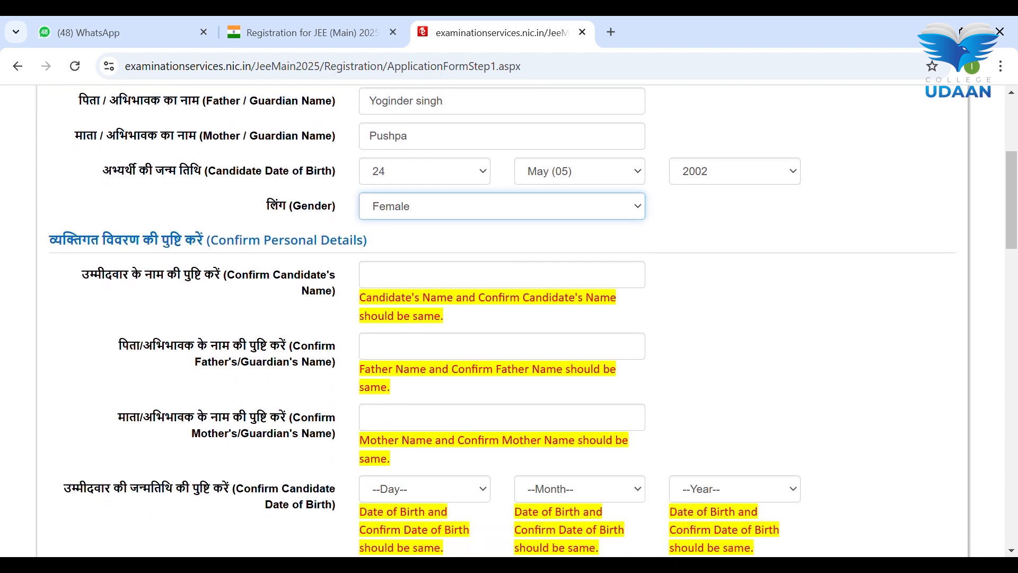
pyautogui.scroll(-1, 510, 321)
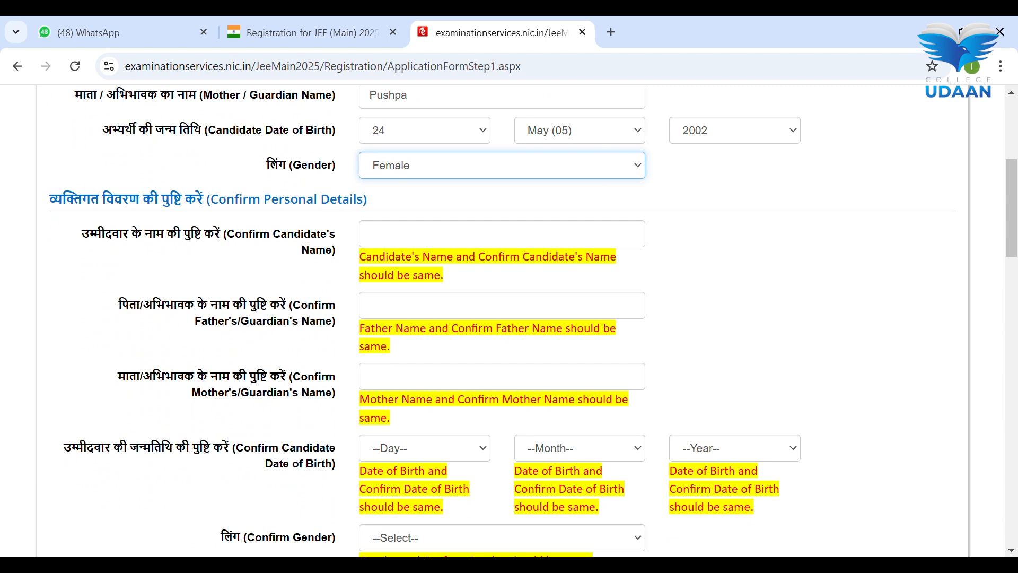
# Re-enter the candidate's, father's and mother's names in the confirmation fields, fixing a typo
pyautogui.click(502, 234)
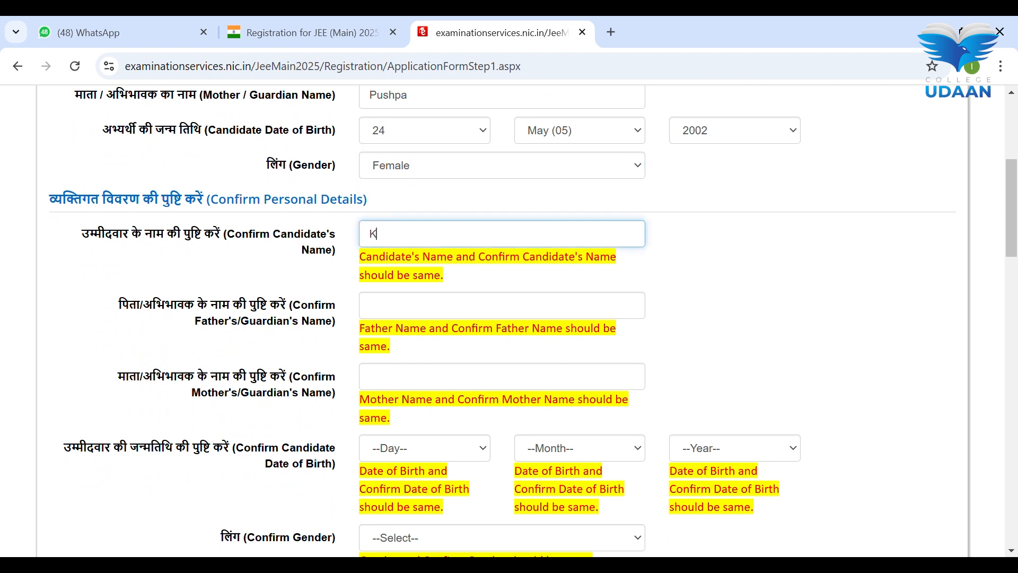
pyautogui.click(502, 306)
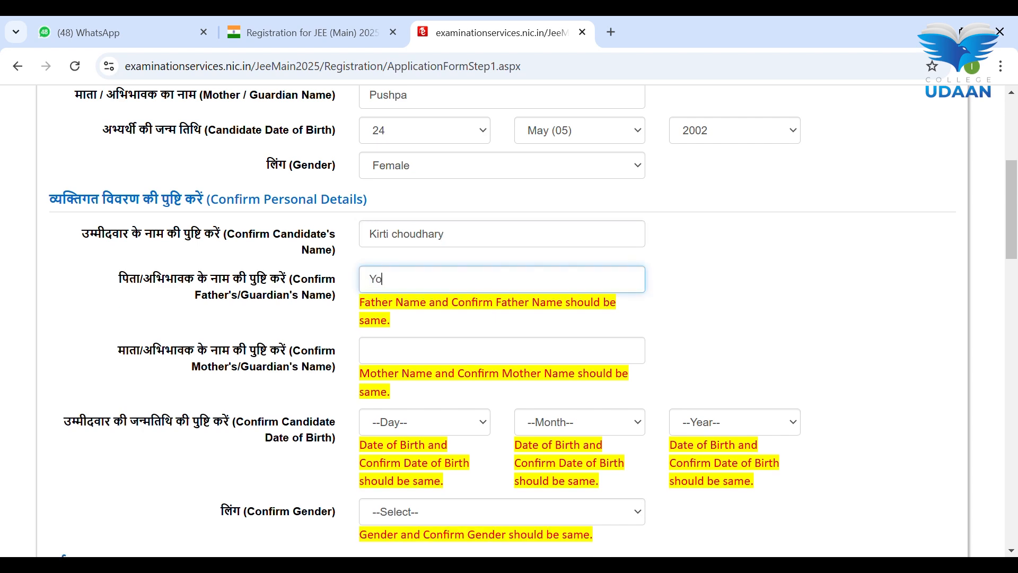
pyautogui.scroll(-1, 502, 306)
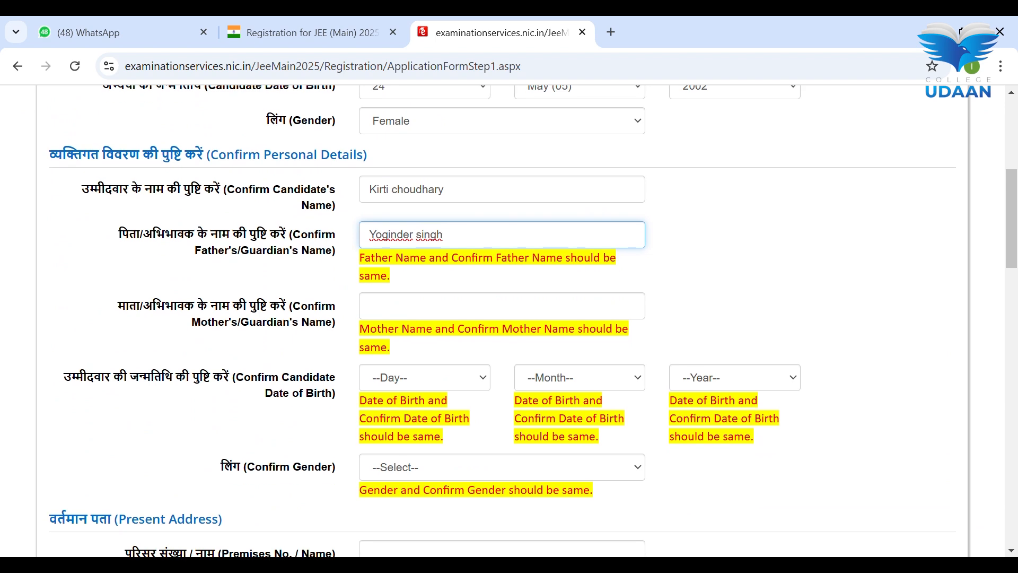
pyautogui.click(502, 306)
pyautogui.write('Pushoa')
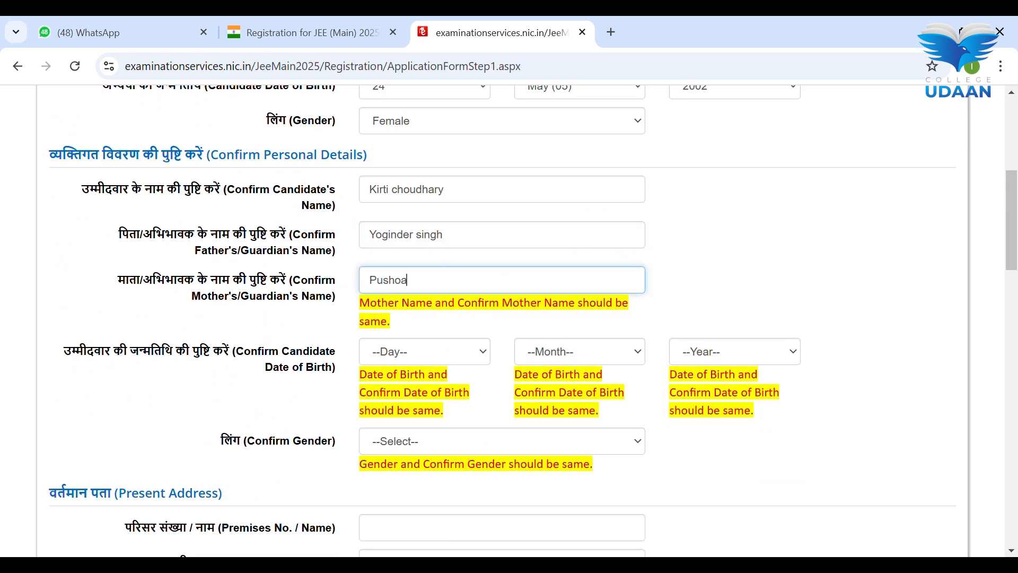
pyautogui.press('BackSpace')
pyautogui.press('BackSpace')
pyautogui.write('pa')
pyautogui.press('Tab')
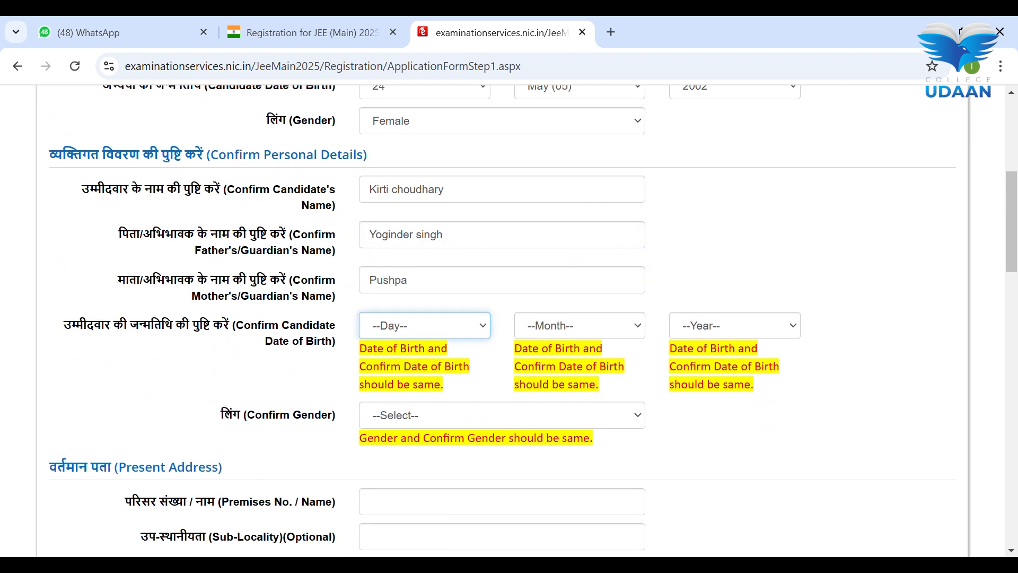
pyautogui.press('Down')
pyautogui.press('Down')
pyautogui.press('Down')
pyautogui.press('Down')
pyautogui.press('Down')
pyautogui.press('Down')
pyautogui.press('Down')
pyautogui.press('Down')
pyautogui.press('Down')
pyautogui.press('Down')
pyautogui.press('Down')
pyautogui.press('Down')
pyautogui.press('Down')
pyautogui.press('Down')
pyautogui.press('Down')
pyautogui.press('Down')
pyautogui.press('Down')
pyautogui.press('Down')
pyautogui.press('Down')
pyautogui.press('Down')
pyautogui.press('Down')
pyautogui.press('Down')
pyautogui.press('Down')
pyautogui.press('Down')
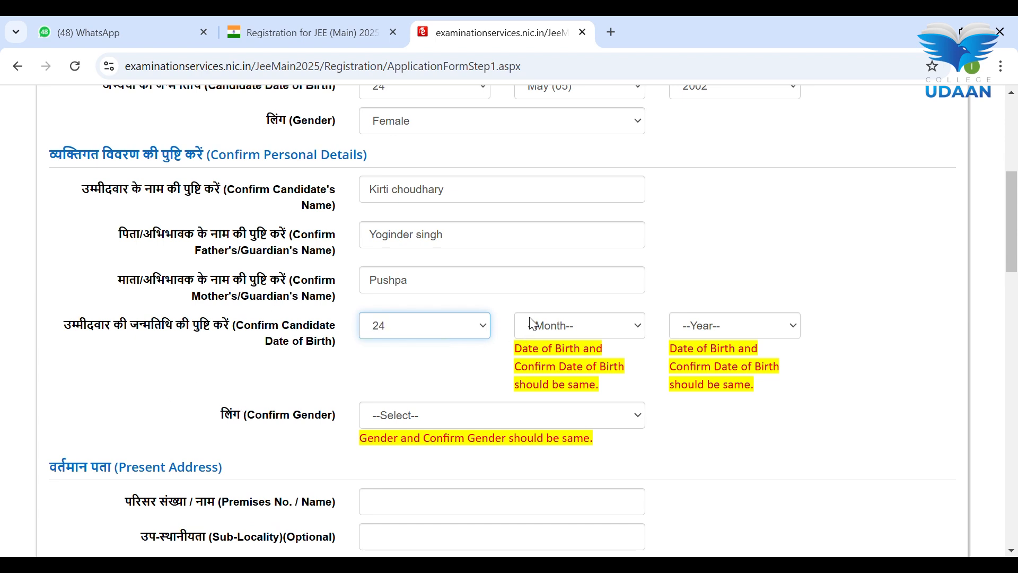
pyautogui.press('Tab')
pyautogui.press('Down')
pyautogui.press('Down')
pyautogui.press('Down')
pyautogui.press('Down')
pyautogui.press('Down')
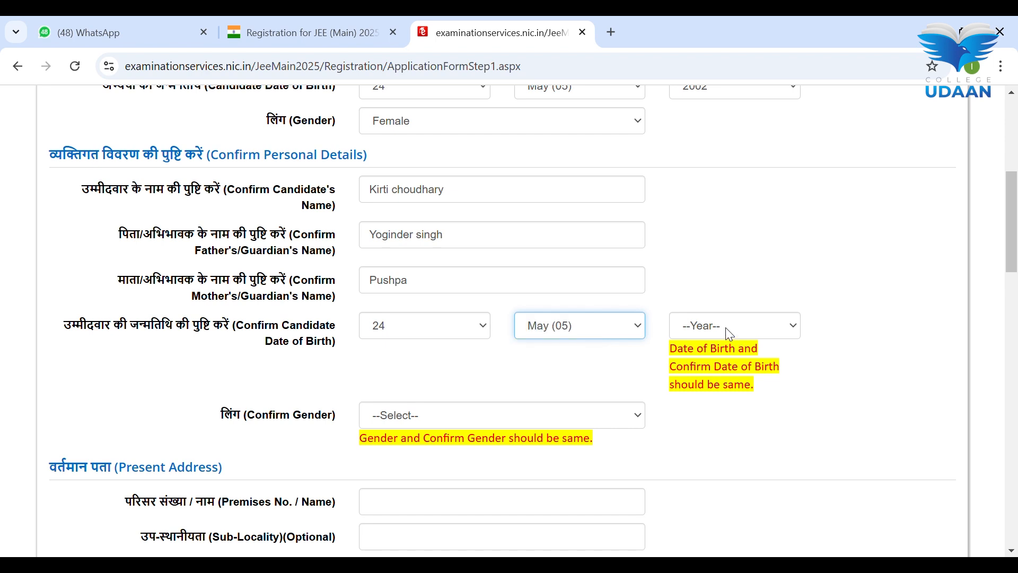
pyautogui.press('Tab')
pyautogui.press('Down')
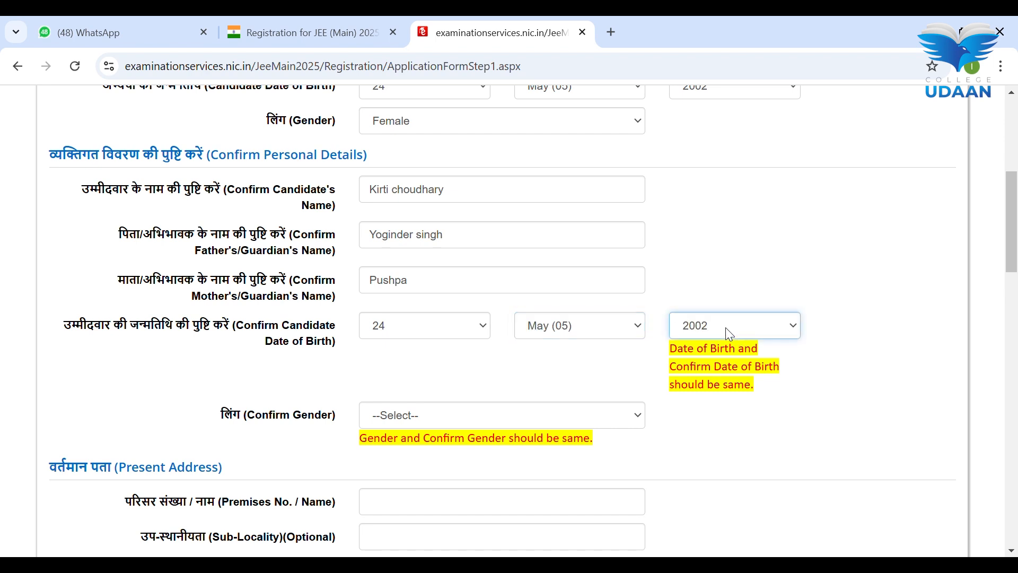
pyautogui.scroll(-2, 729, 333)
pyautogui.press('Tab')
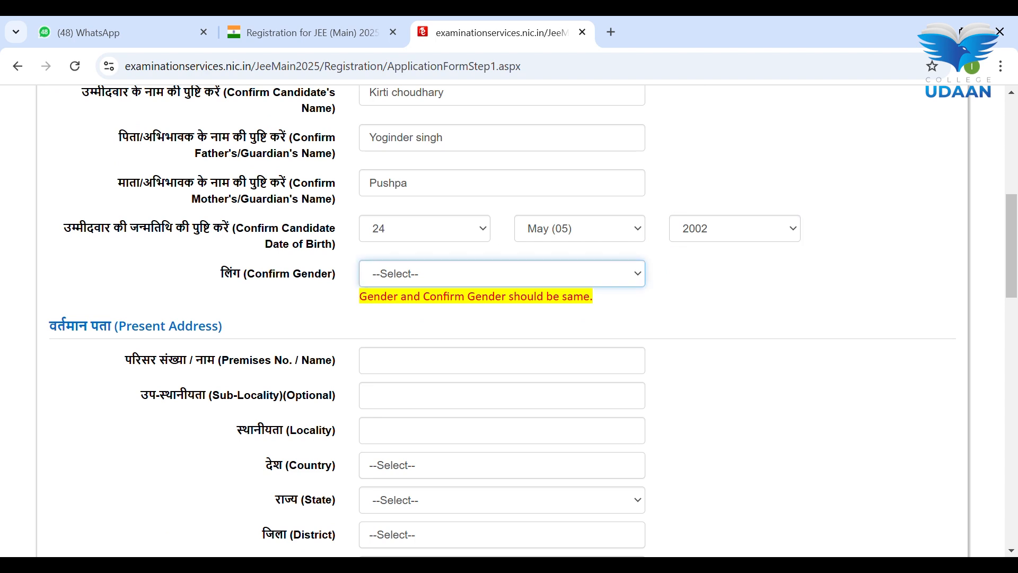
pyautogui.press('Down')
pyautogui.scroll(-3, 663, 294)
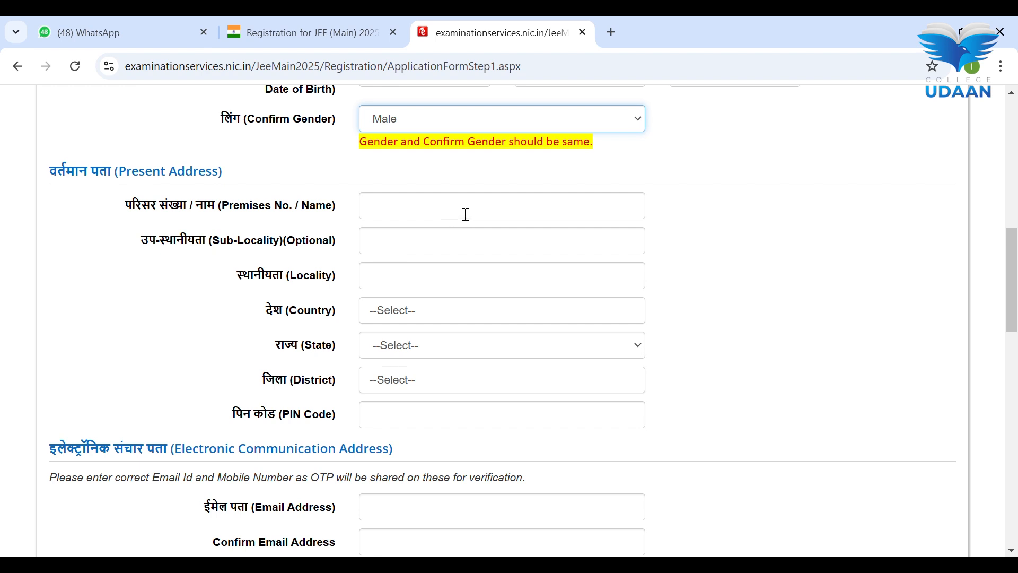
# Fill in the present address premises, sub-locality and locality fields
pyautogui.click(465, 213)
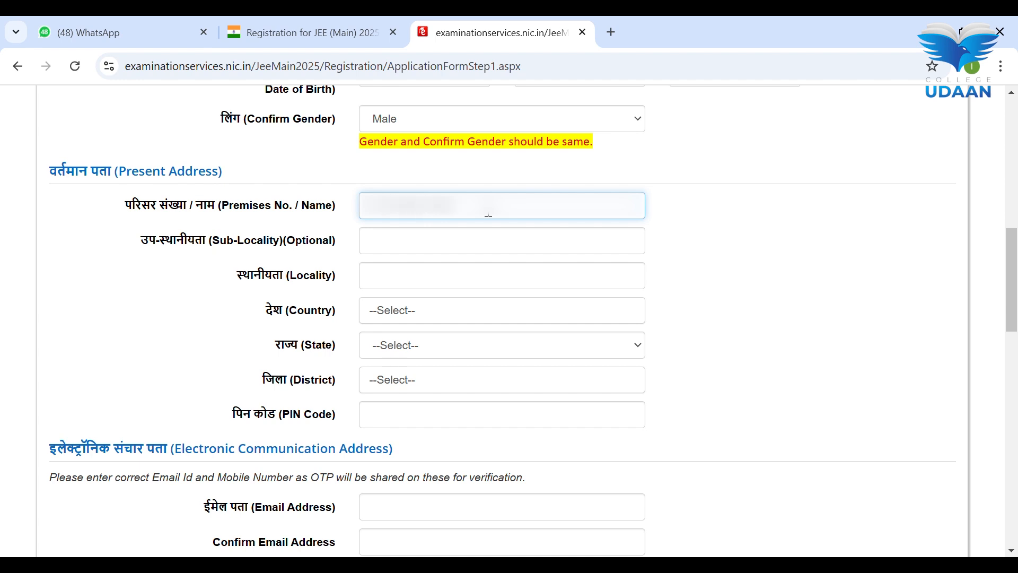
pyautogui.write('na')
pyautogui.press('Tab')
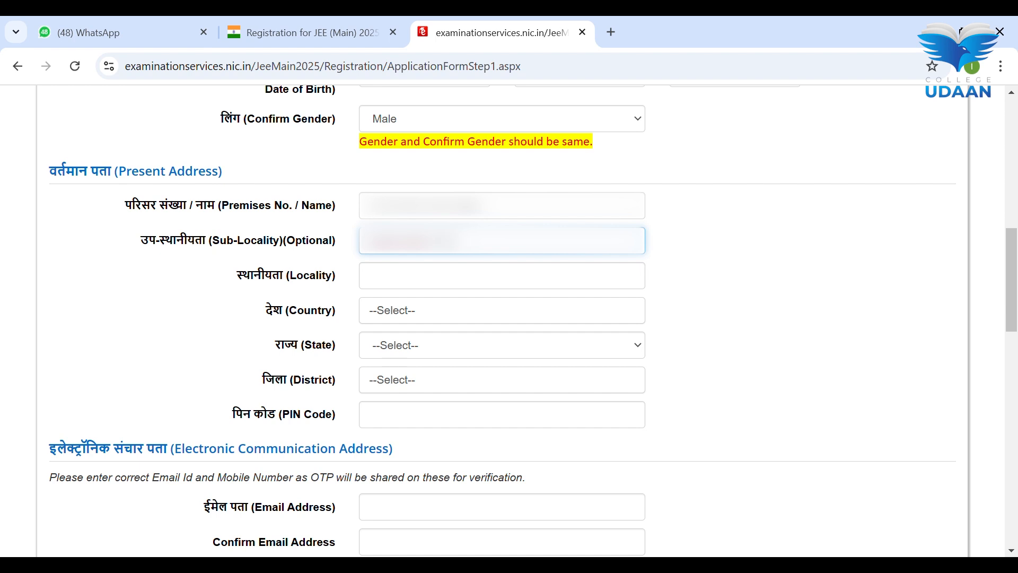
pyautogui.click(463, 265)
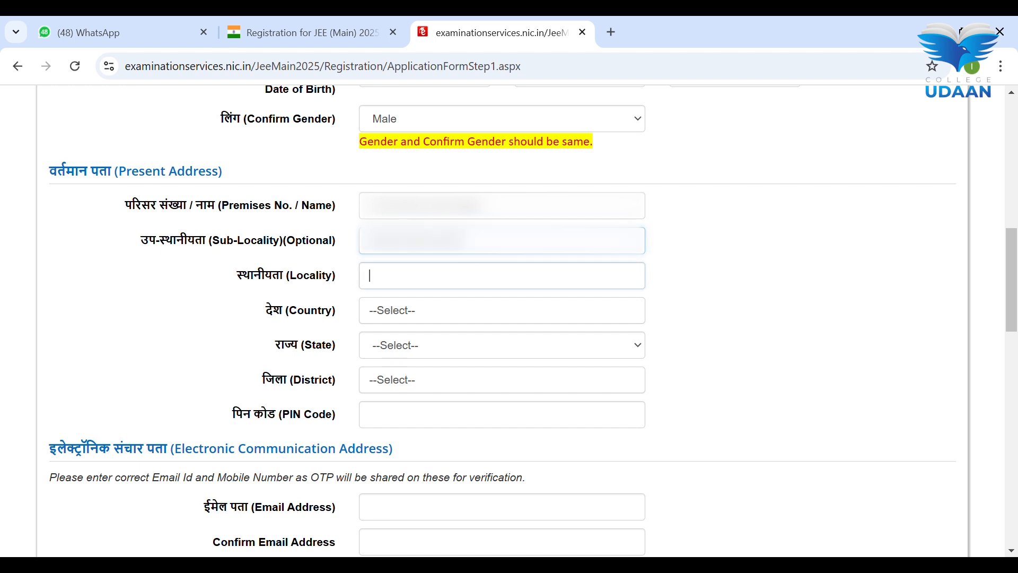
pyautogui.write('delhi')
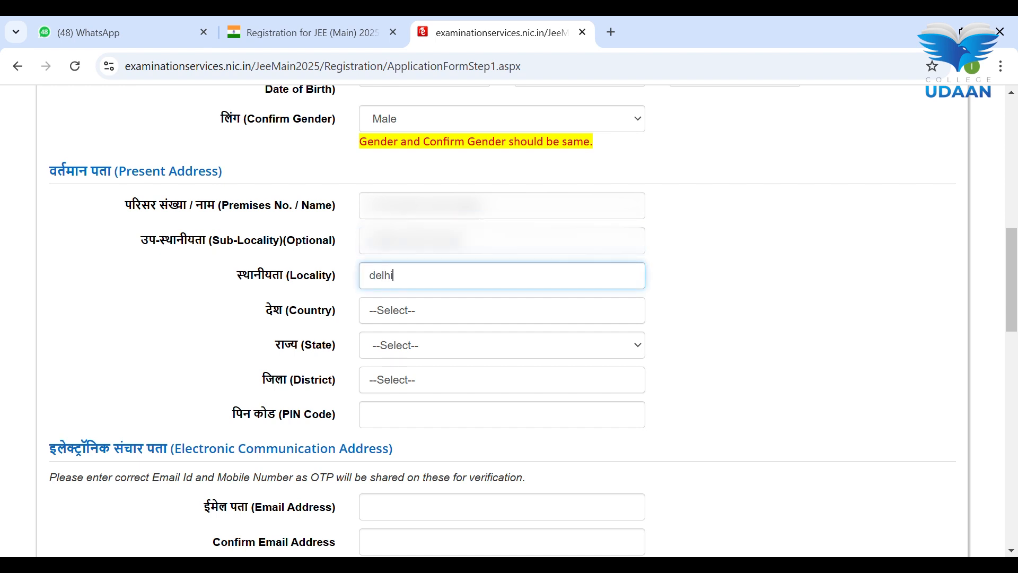
# Choose the address country, state and district from the dropdowns and enter the PIN code
pyautogui.press('Tab')
pyautogui.write('in')
pyautogui.press('Return')
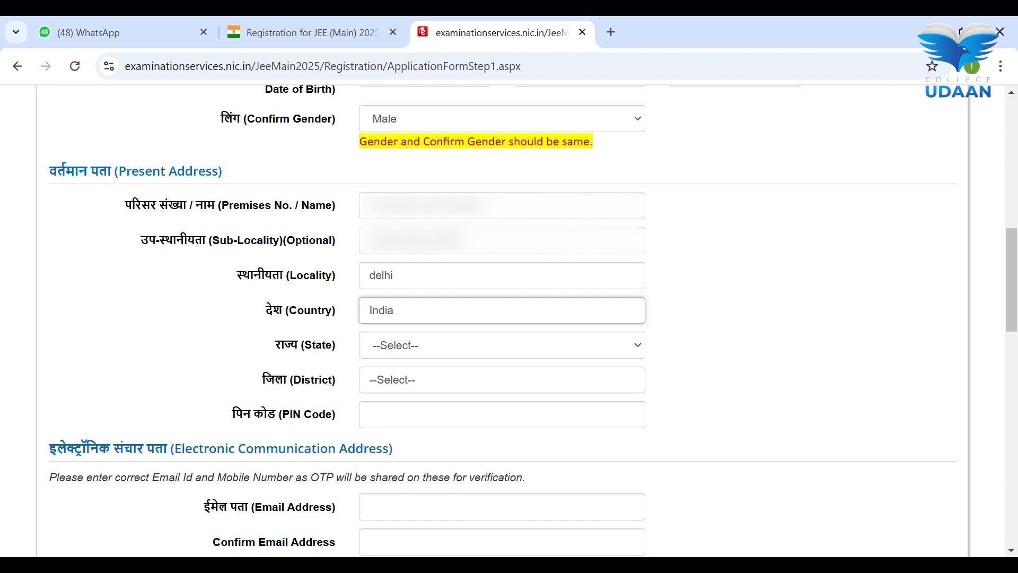
pyautogui.click(463, 353)
pyautogui.click(463, 329)
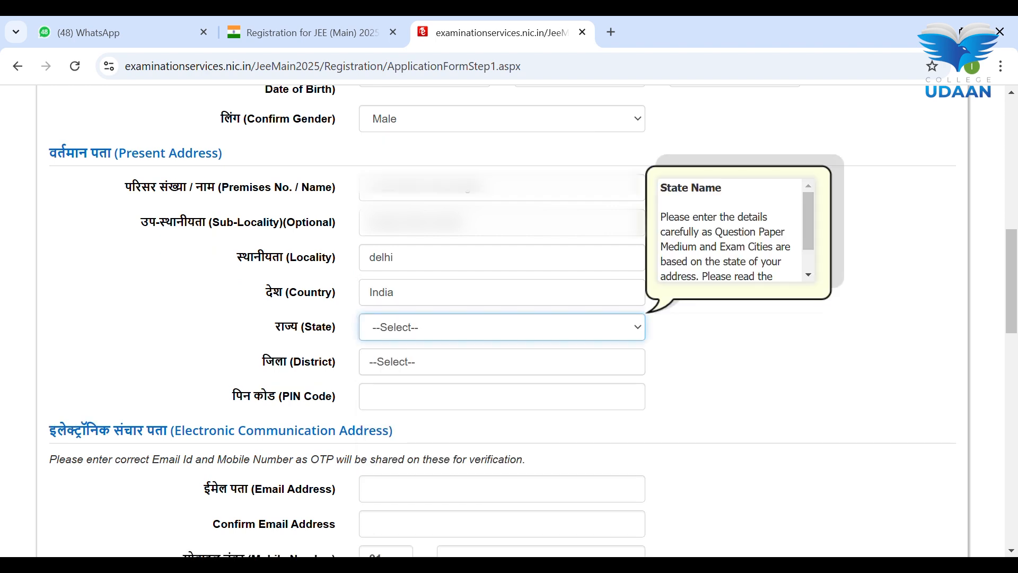
pyautogui.write('de')
pyautogui.press('Tab')
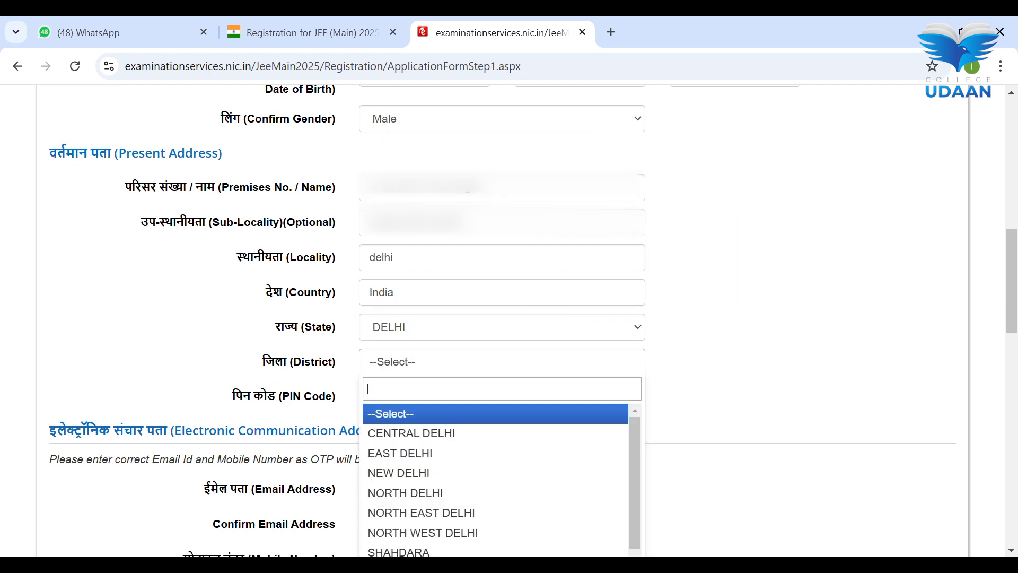
pyautogui.press('Down')
pyautogui.press('Down')
pyautogui.press('Down')
pyautogui.press('Down')
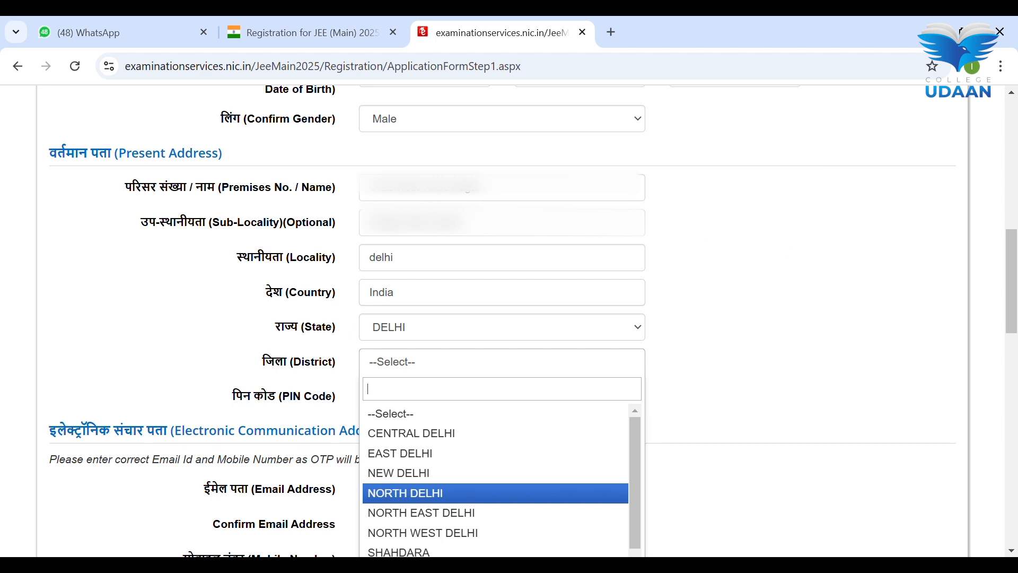
pyautogui.press('Return')
pyautogui.press('Tab')
pyautogui.write('10092')
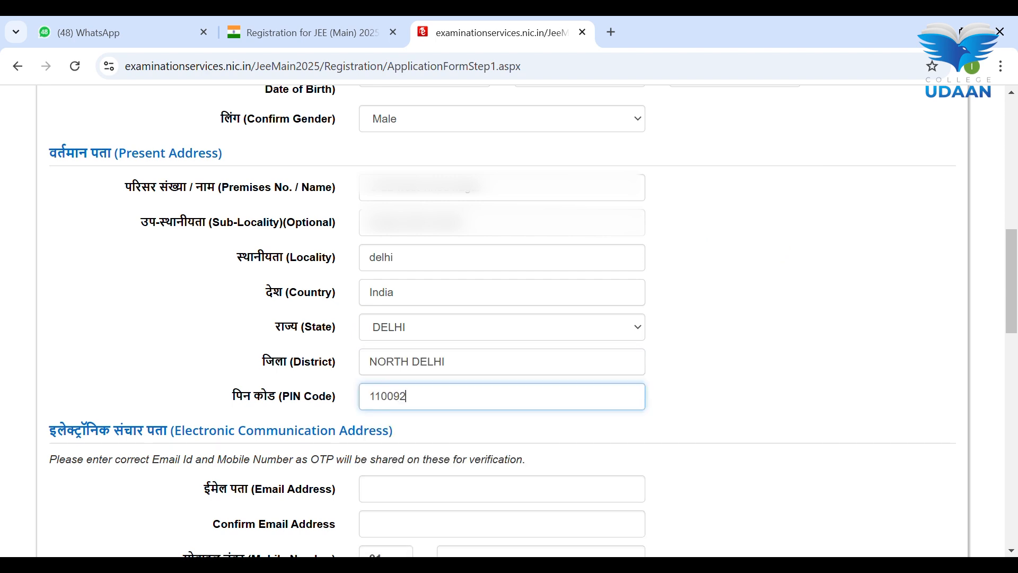
pyautogui.scroll(-2, 501, 357)
# Enter the candidate's e-mail address and confirm it
pyautogui.click(502, 356)
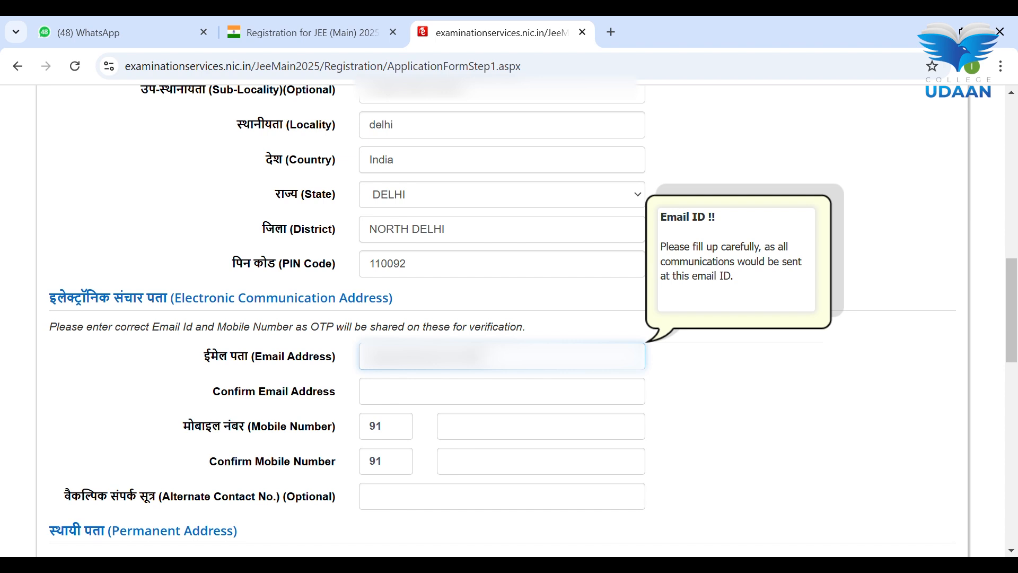
pyautogui.write('gmail')
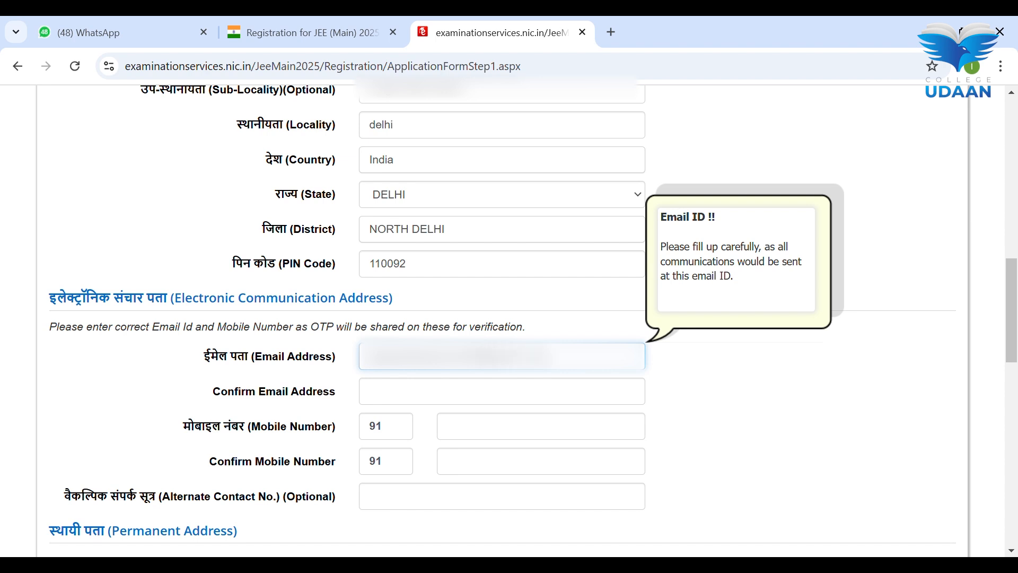
pyautogui.write('m')
pyautogui.press('Tab')
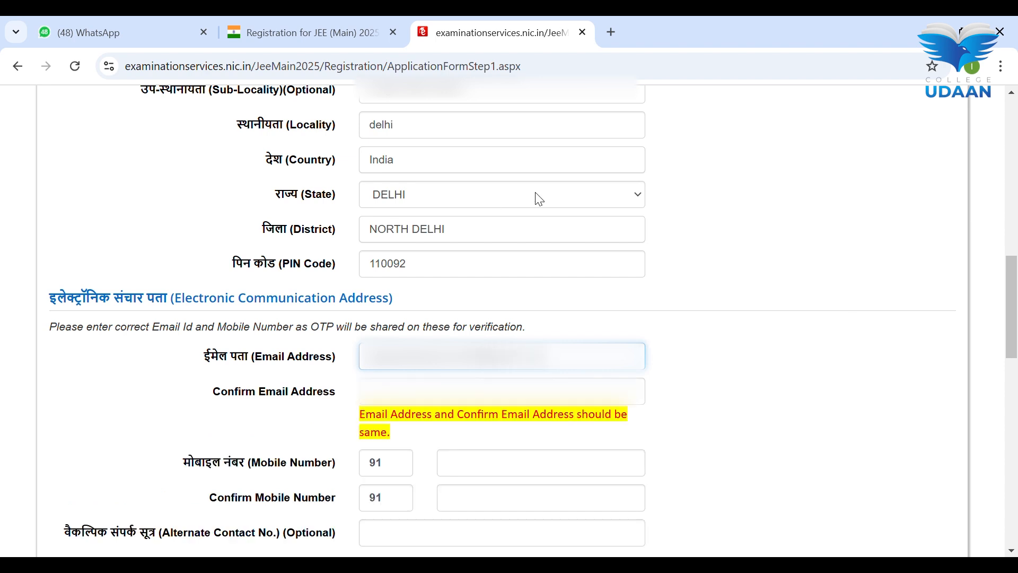
pyautogui.click(431, 392)
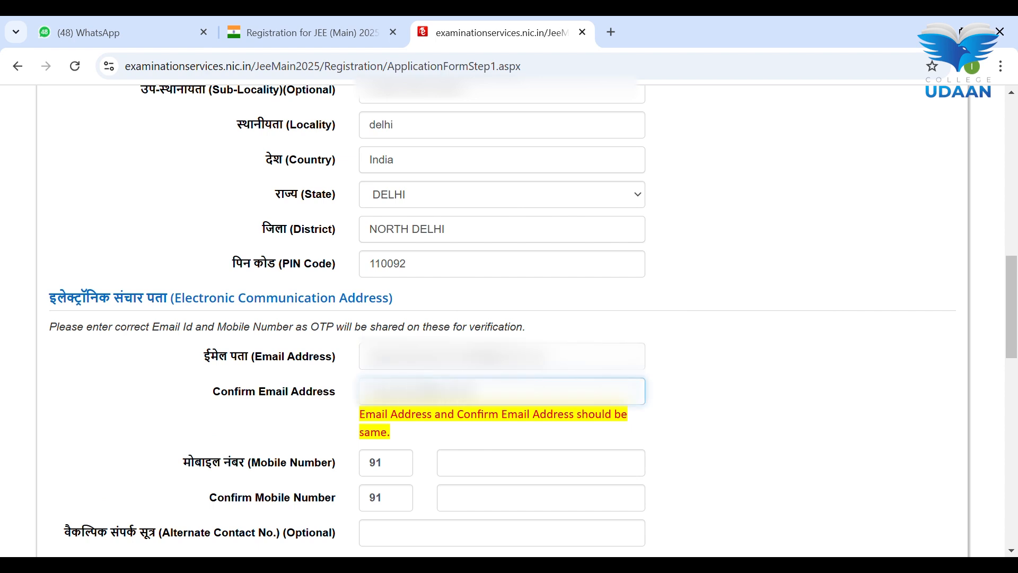
pyautogui.write('m')
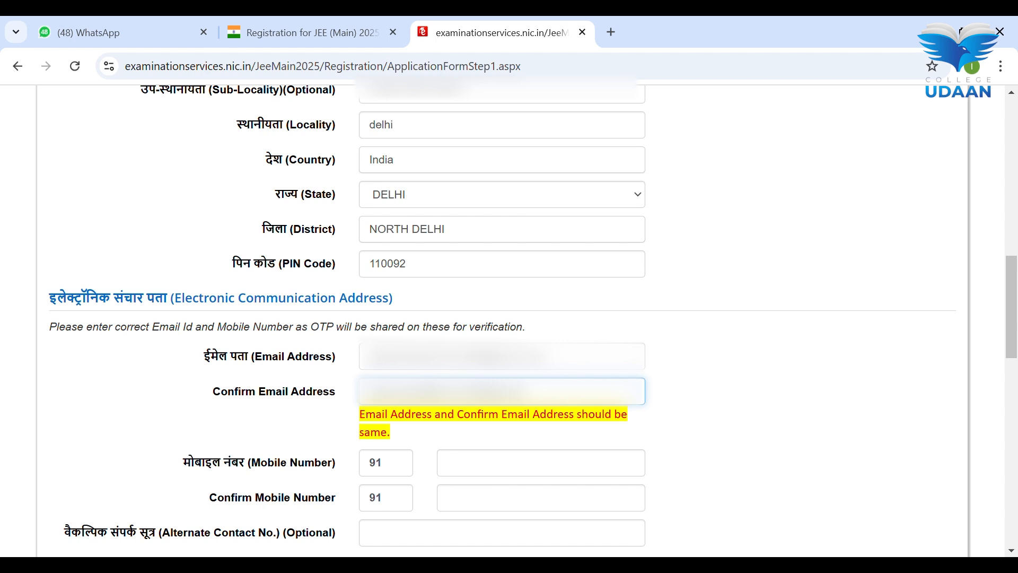
pyautogui.write('com')
pyautogui.scroll(-2, 499, 366)
# Enter the mobile number and retype the same number in Confirm Mobile Number
pyautogui.click(509, 356)
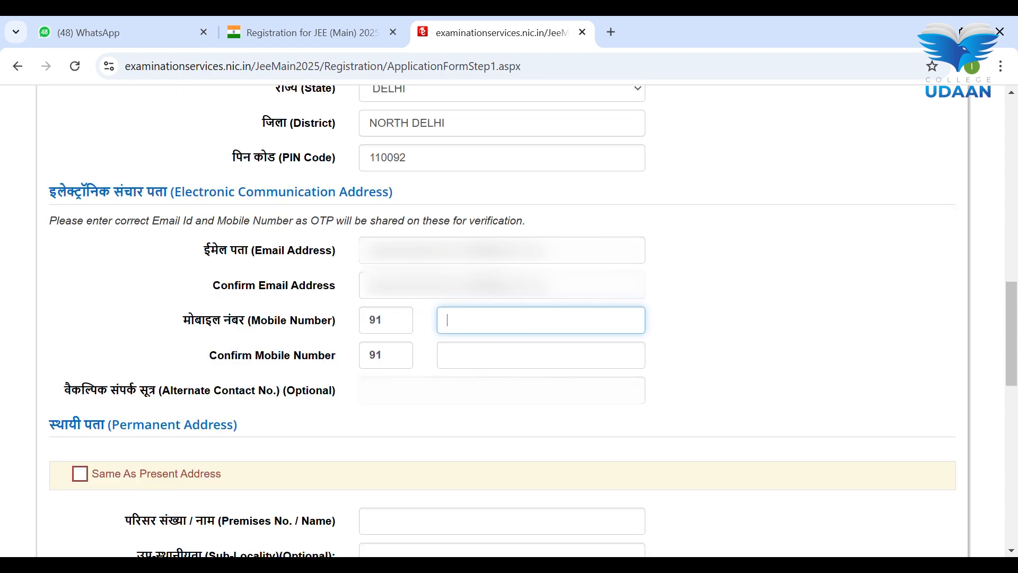
pyautogui.write('9')
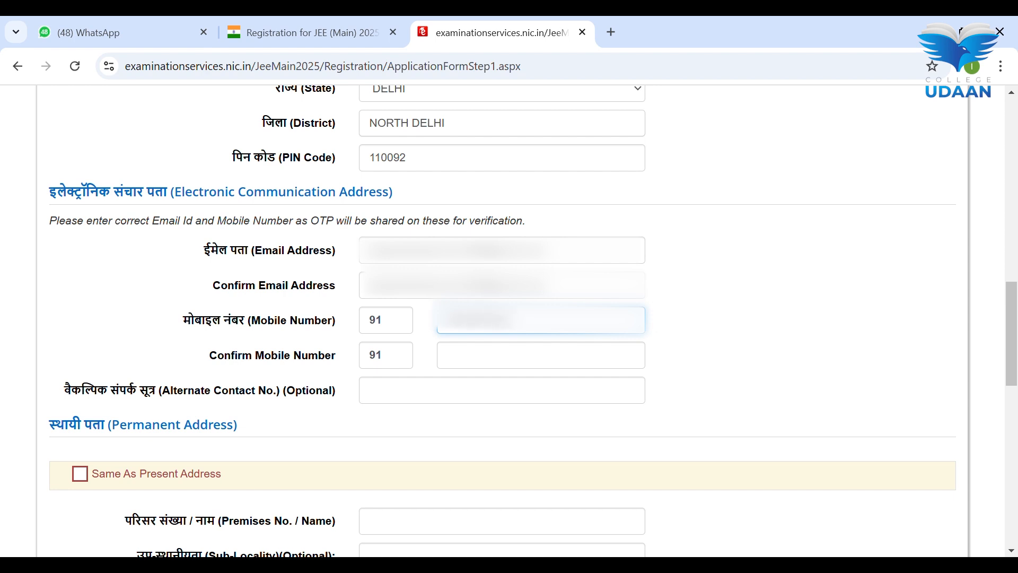
pyautogui.press('Tab')
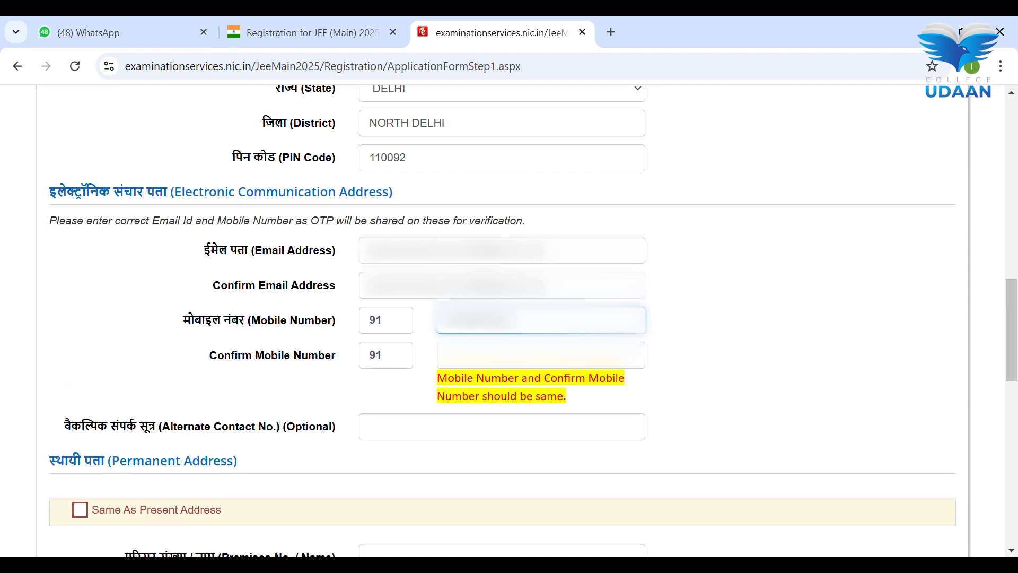
pyautogui.press('Tab')
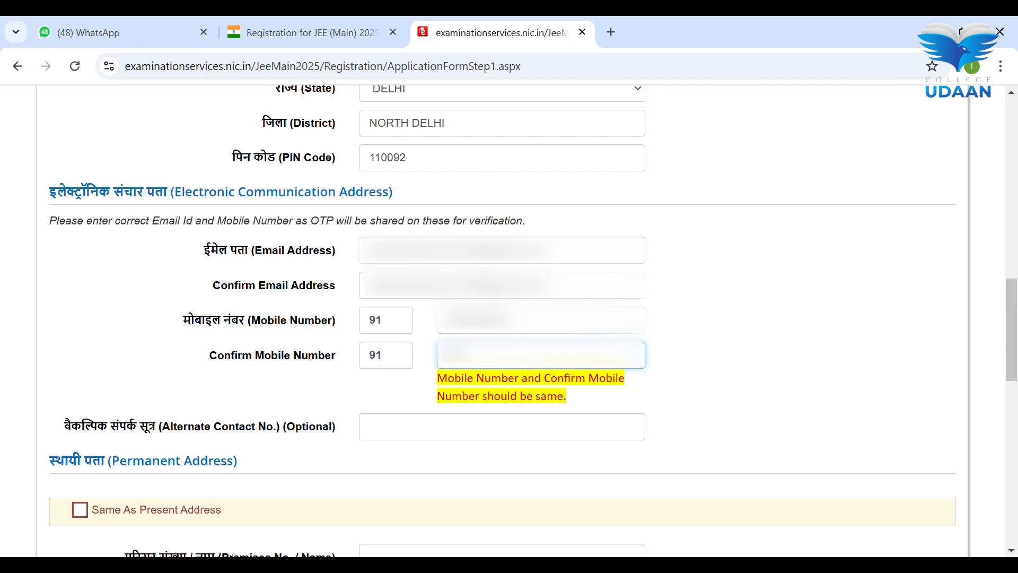
pyautogui.write('?????????')
pyautogui.press('Tab')
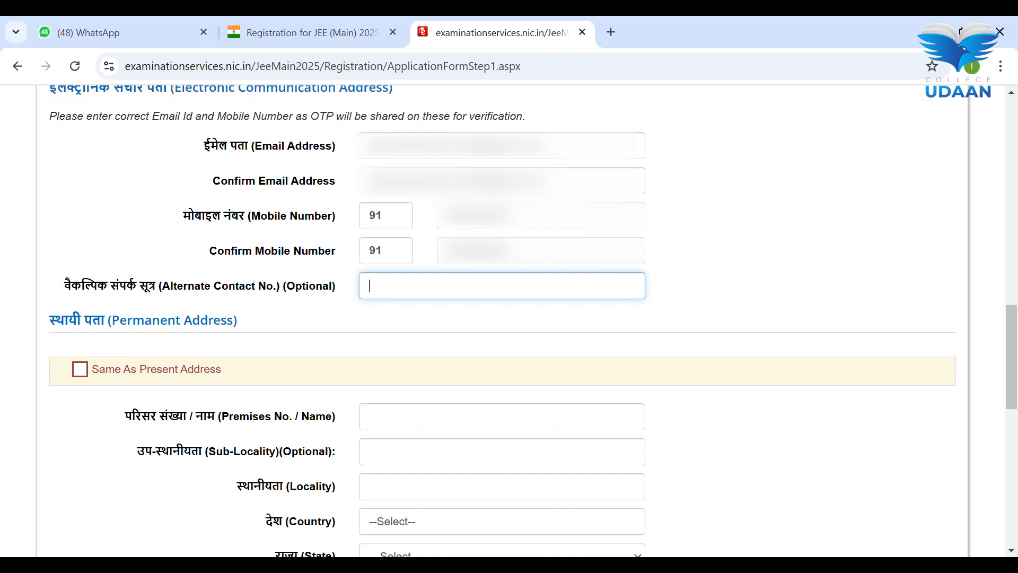
pyautogui.scroll(-1, 509, 318)
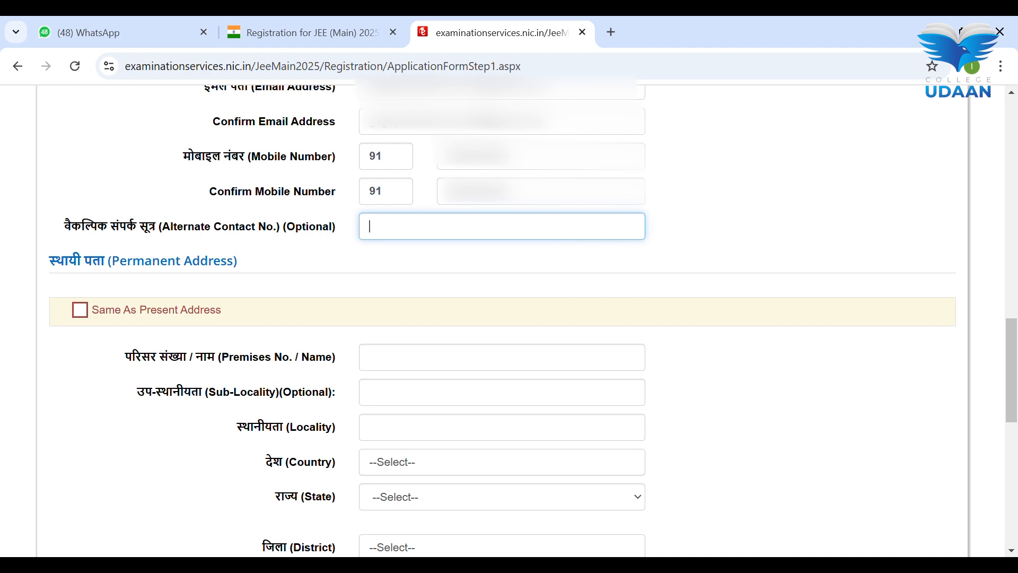
# Make the permanent address the same as present, and enter and confirm the account password
pyautogui.click(80, 310)
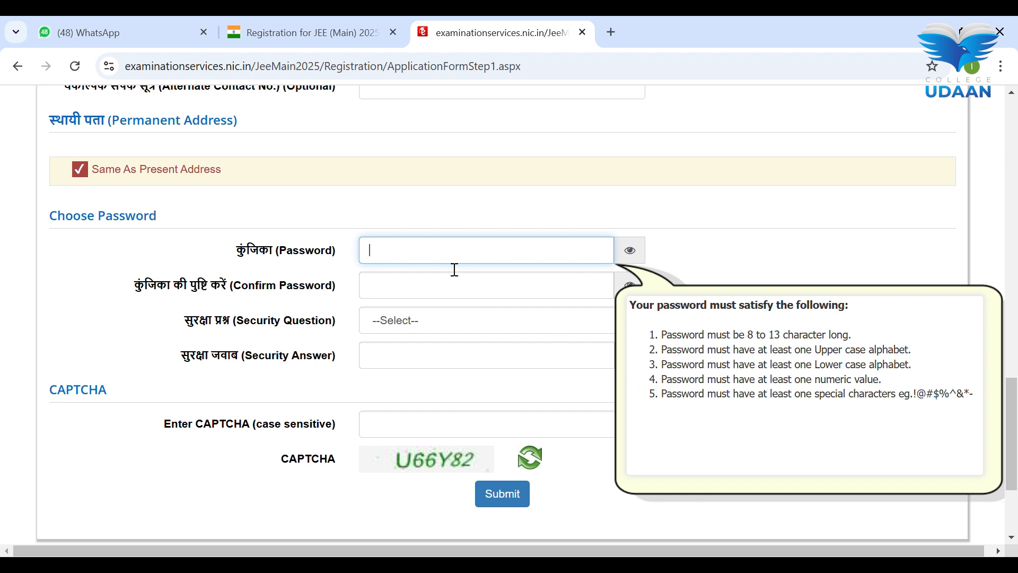
pyautogui.write('••••••••••••')
pyautogui.click(457, 291)
pyautogui.write('••••')
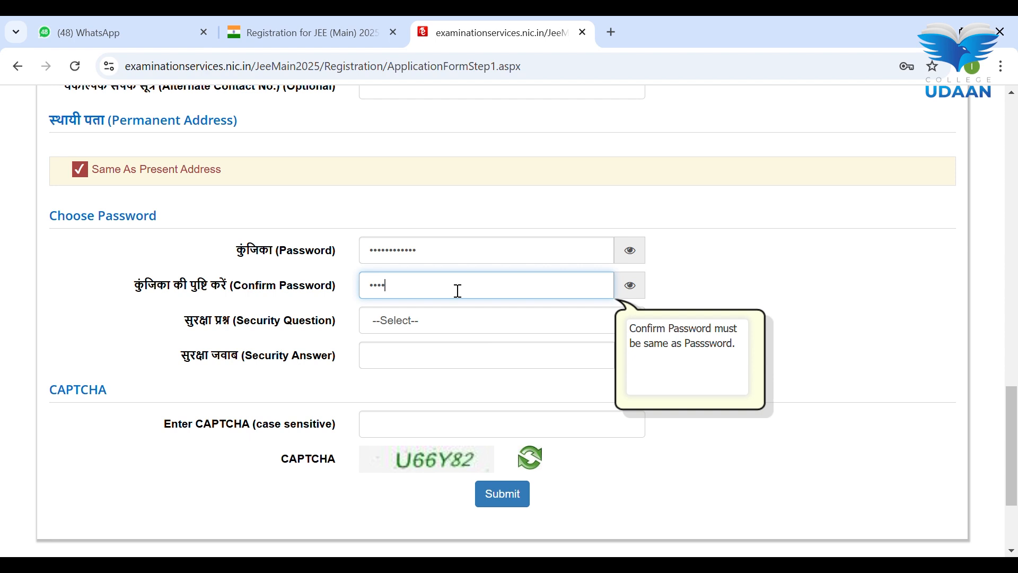
pyautogui.write('••••••••')
pyautogui.press('Tab')
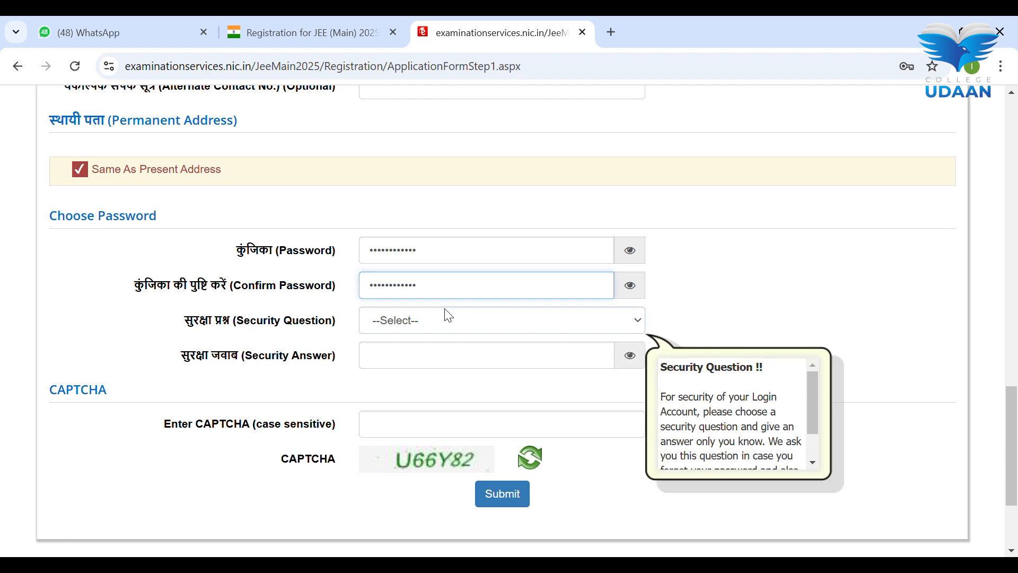
# Choose the favourite colour security question, type its answer and the CAPTCHA, and submit the form
pyautogui.click(467, 402)
pyautogui.click(432, 368)
pyautogui.write('•••••')
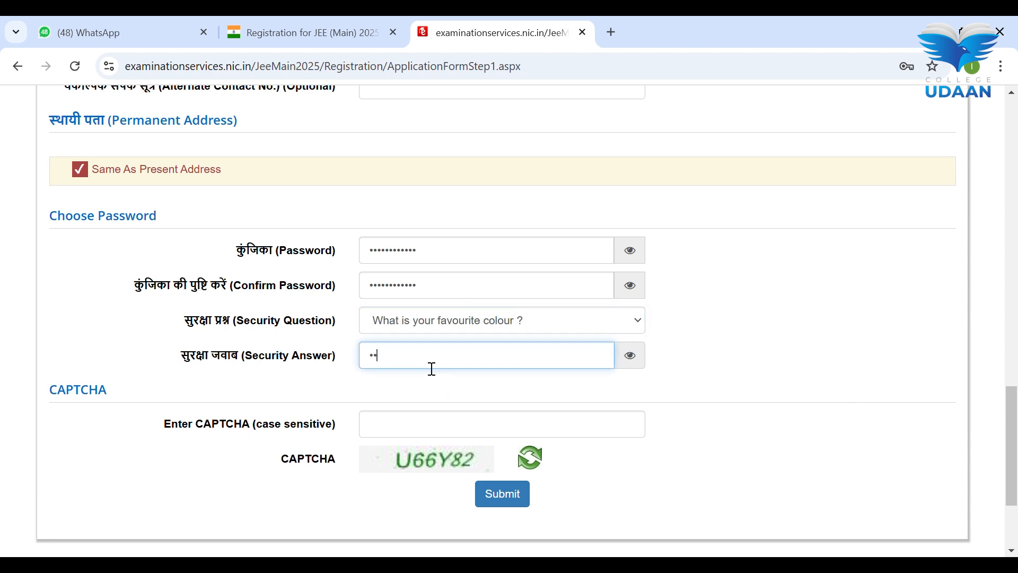
pyautogui.click(447, 432)
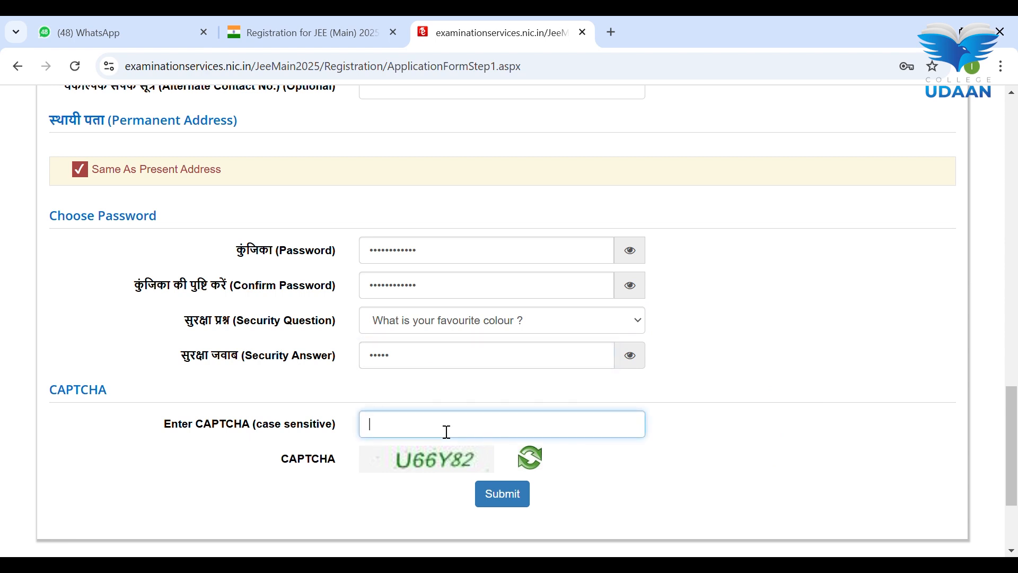
pyautogui.write('U66Y82')
pyautogui.press('Return')
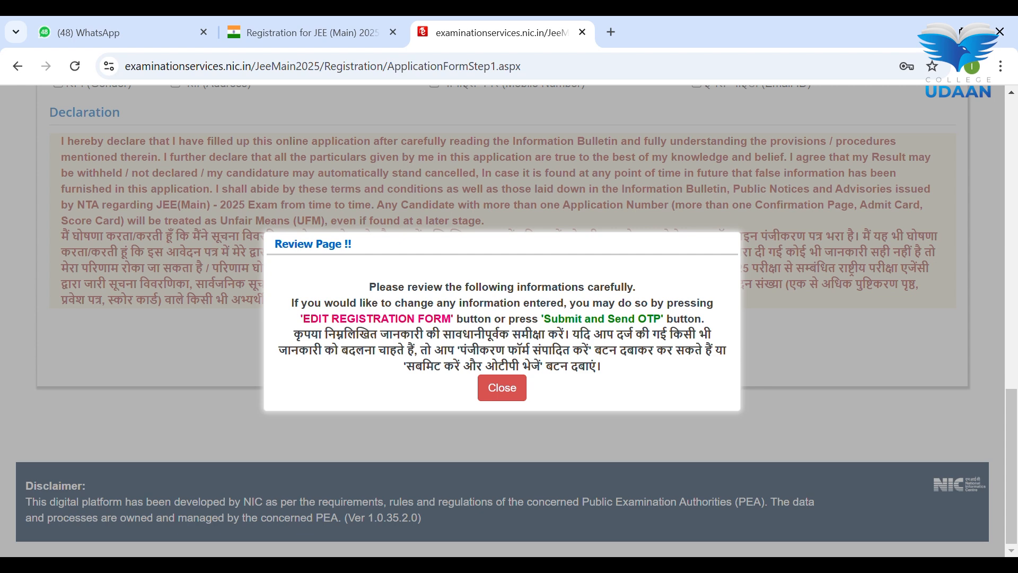
# Dismiss the review notice and mark all eight checklist particulars as verified
pyautogui.click(503, 387)
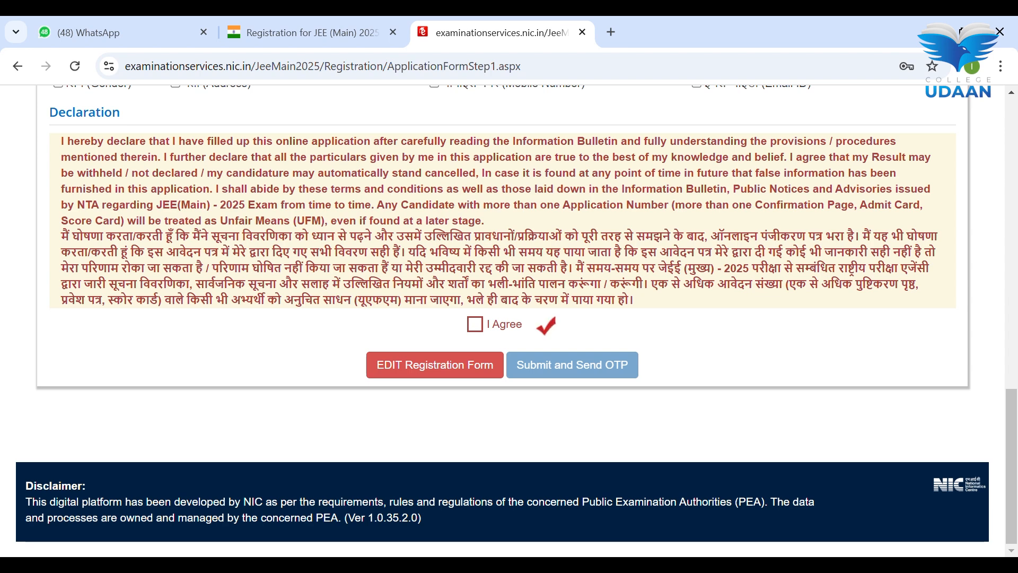
pyautogui.scroll(4, 509, 319)
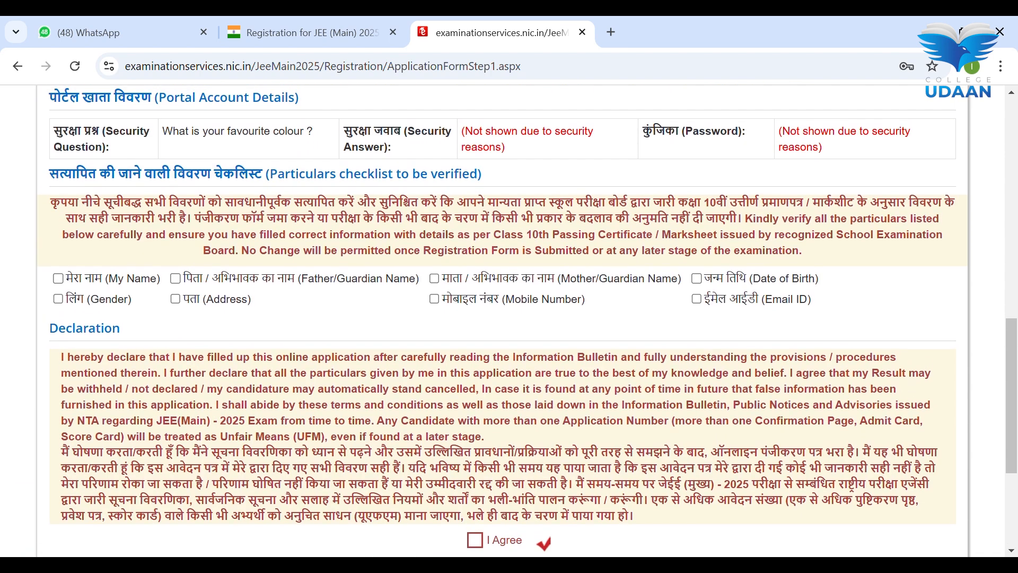
pyautogui.click(58, 279)
pyautogui.click(59, 299)
pyautogui.click(176, 279)
pyautogui.click(175, 299)
pyautogui.click(434, 279)
pyautogui.click(434, 299)
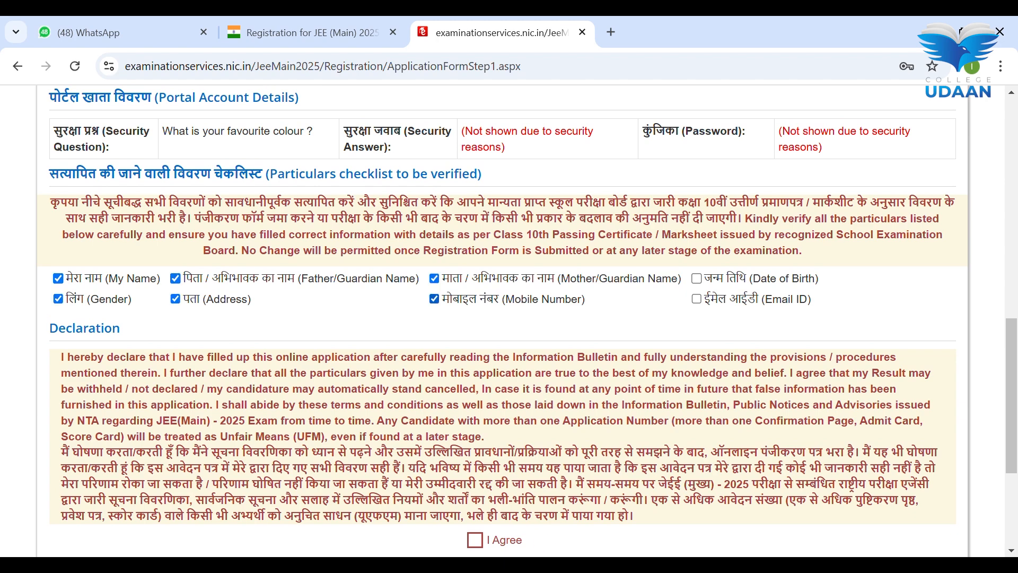
pyautogui.click(697, 278)
pyautogui.click(697, 299)
pyautogui.scroll(-4, 509, 318)
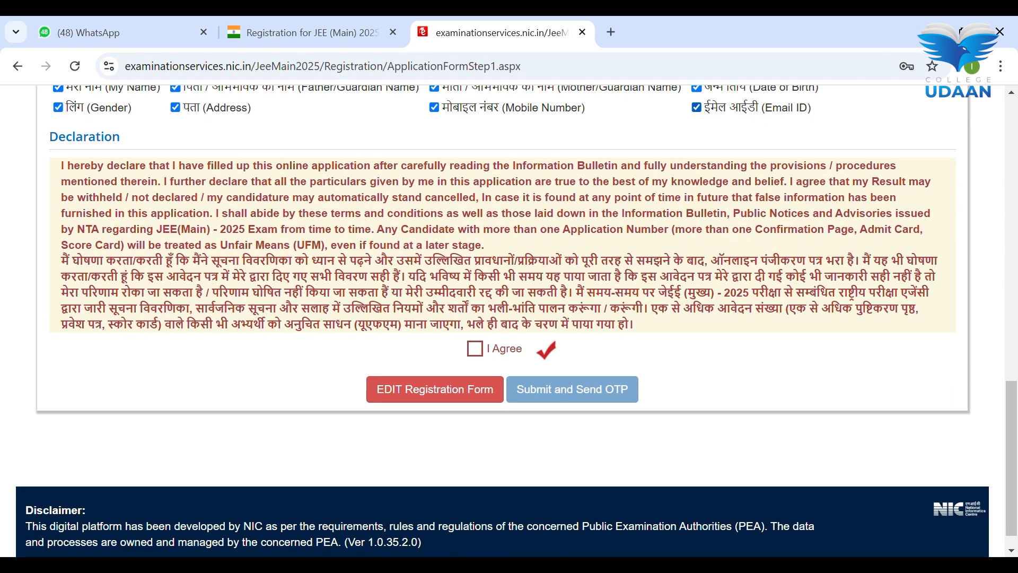
# Agree to the declaration, submit the form and confirm sending the OTP
pyautogui.click(475, 348)
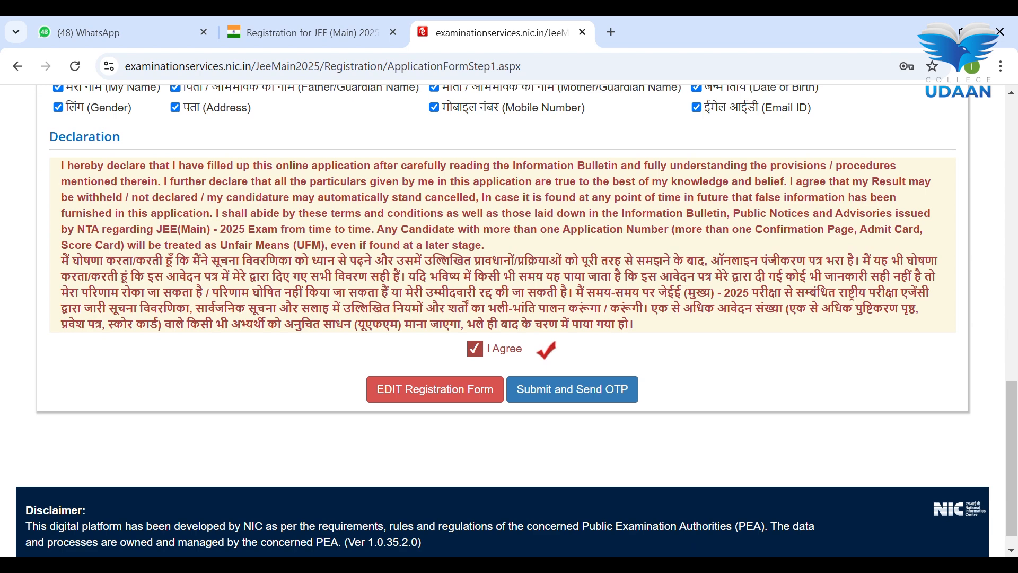
pyautogui.click(572, 389)
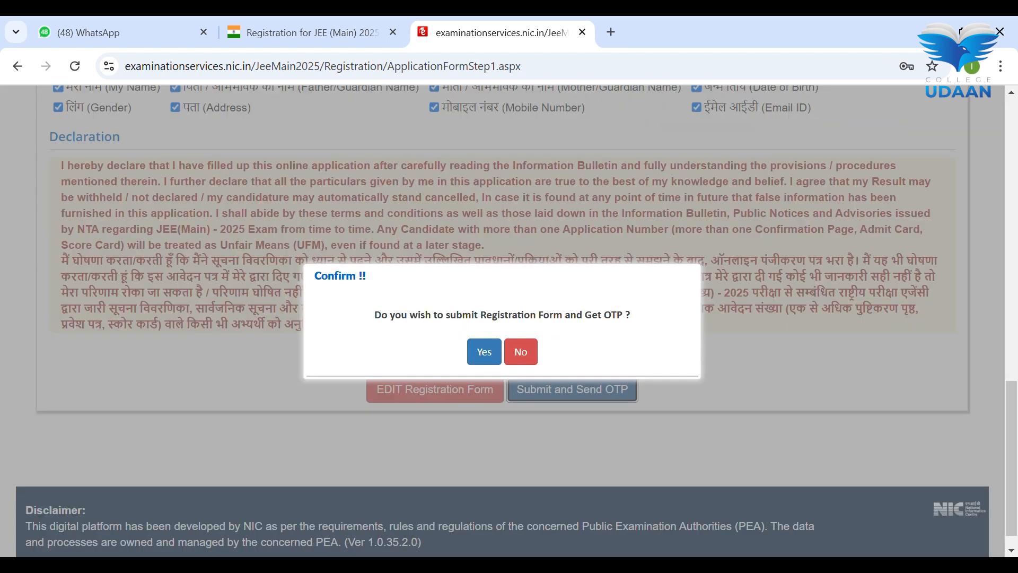
pyautogui.click(485, 352)
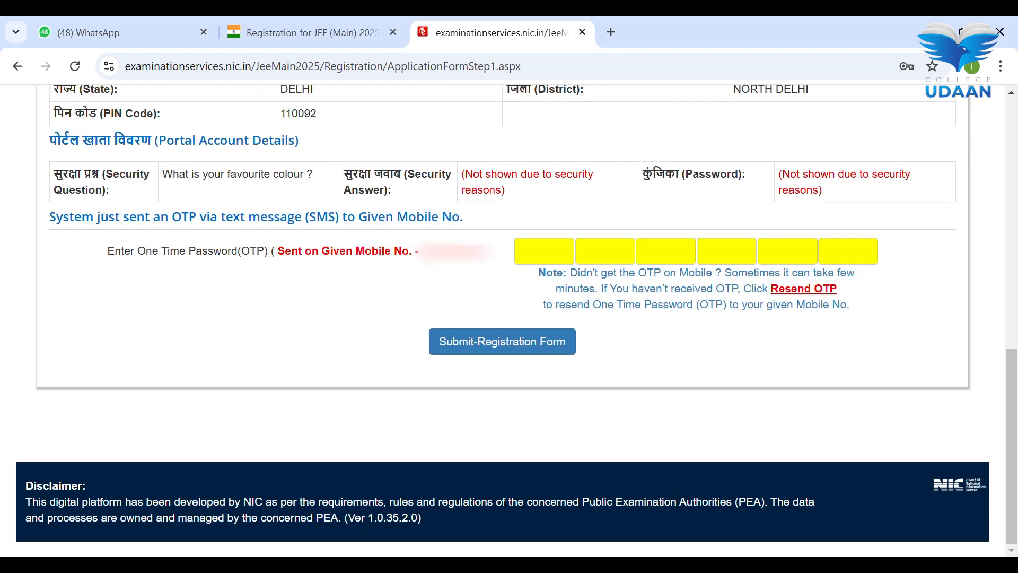
# Enter the six-digit OTP received by SMS and submit the registration form
pyautogui.click(544, 251)
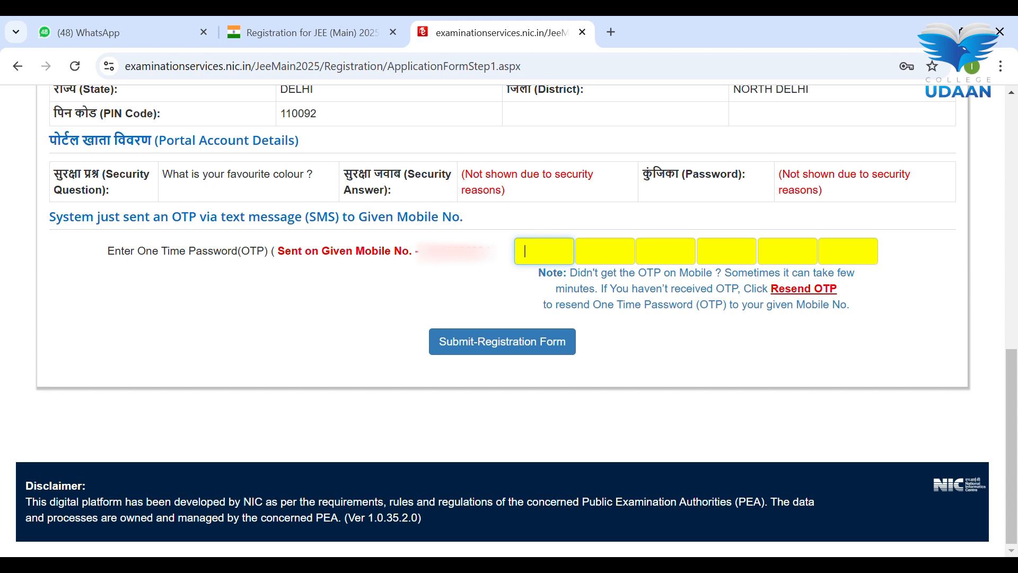
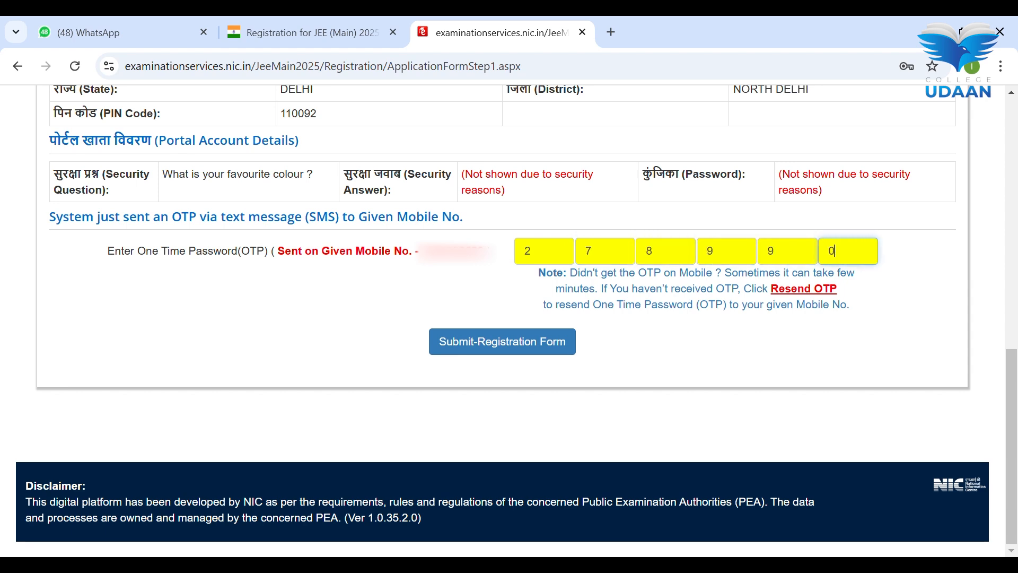
pyautogui.press('Return')
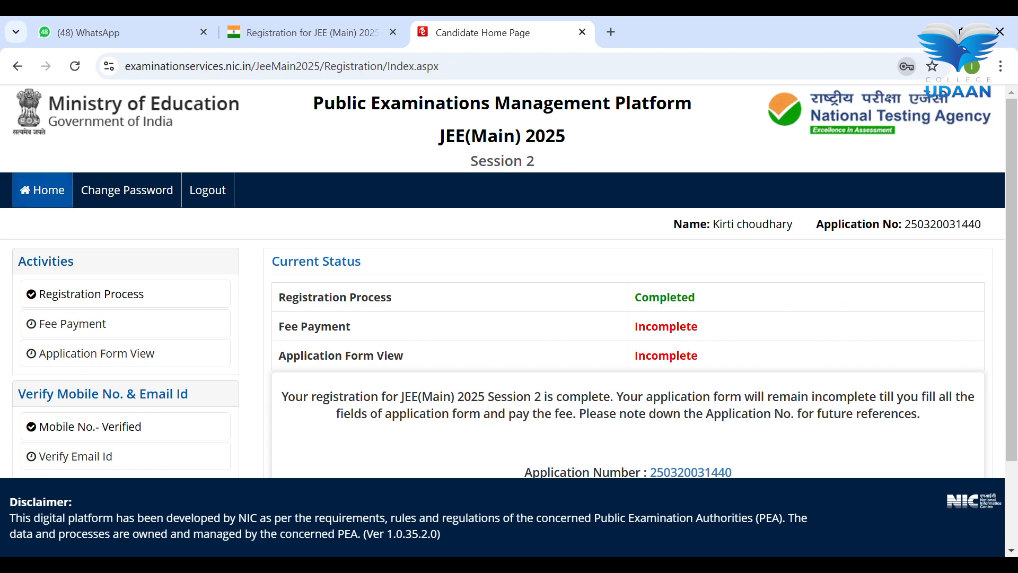
# Go from the Candidate Home Page to Complete Application Form and open Personal Details
pyautogui.scroll(-2, 509, 283)
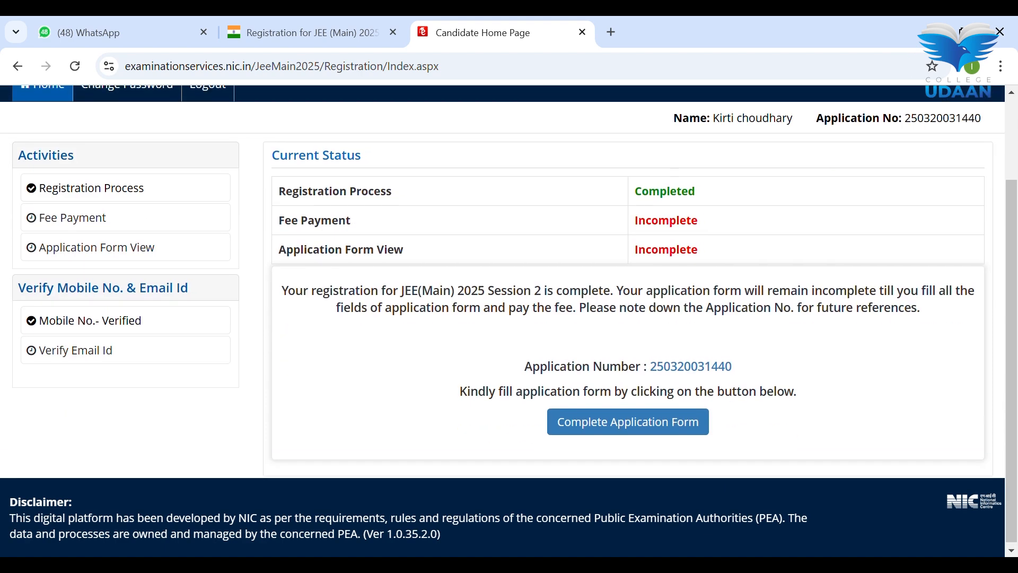
pyautogui.click(628, 422)
pyautogui.scroll(-4, 628, 422)
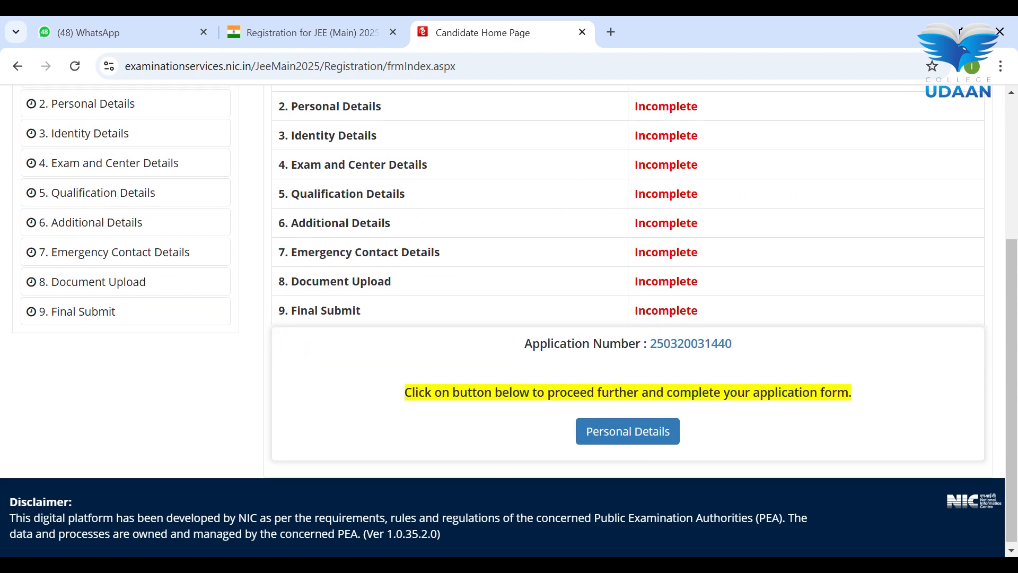
pyautogui.scroll(2, 509, 266)
pyautogui.scroll(-2, 509, 265)
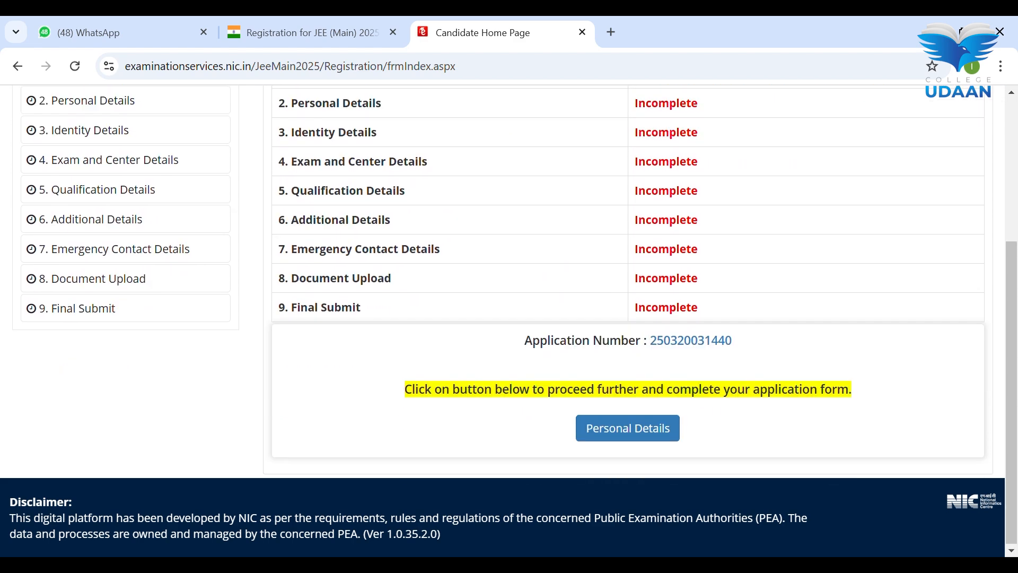
pyautogui.click(628, 428)
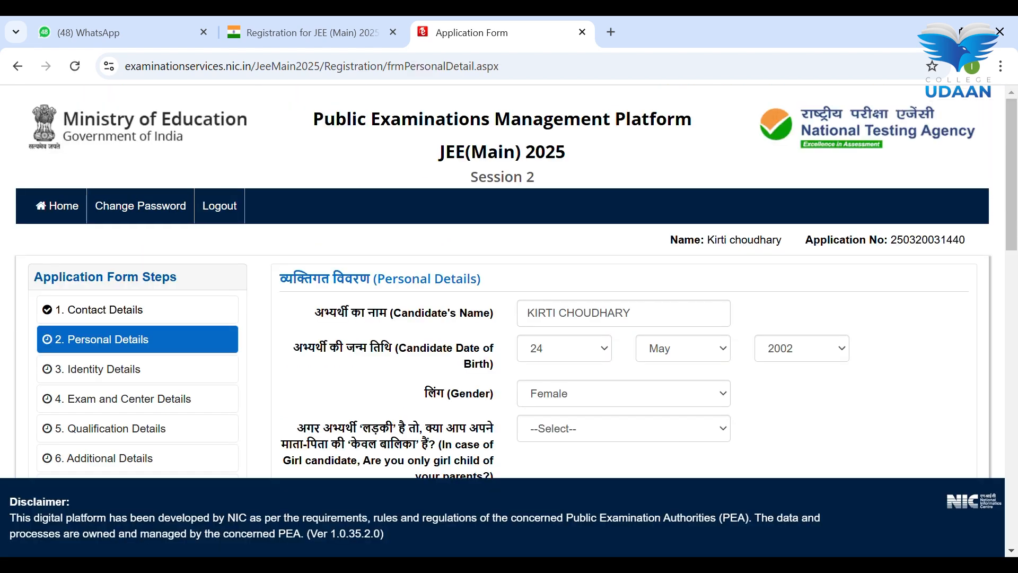
# Answer Yes to the single girl child question and set nationality to Indian
pyautogui.scroll(-2, 510, 281)
pyautogui.scroll(-2, 509, 281)
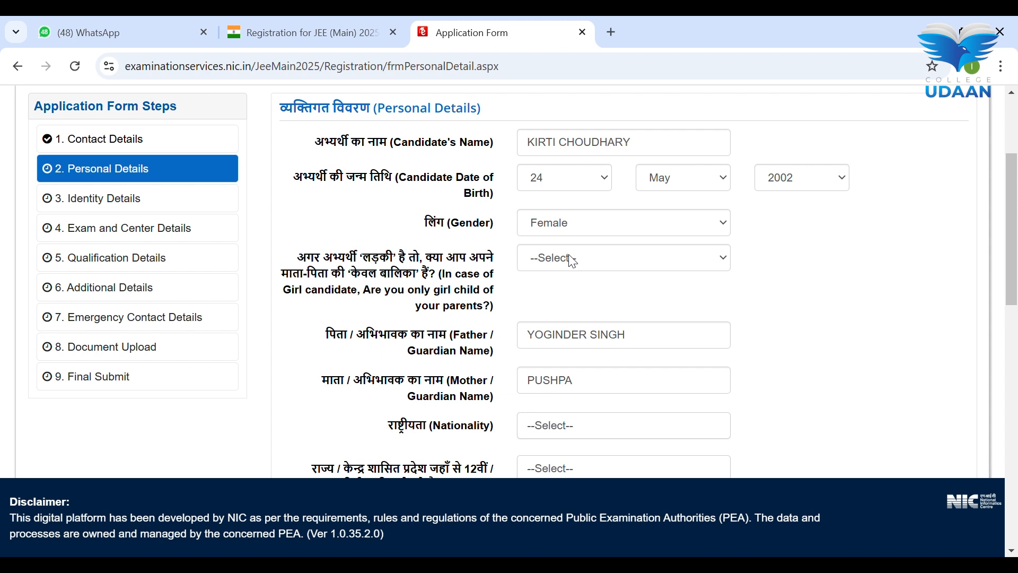
pyautogui.click(572, 259)
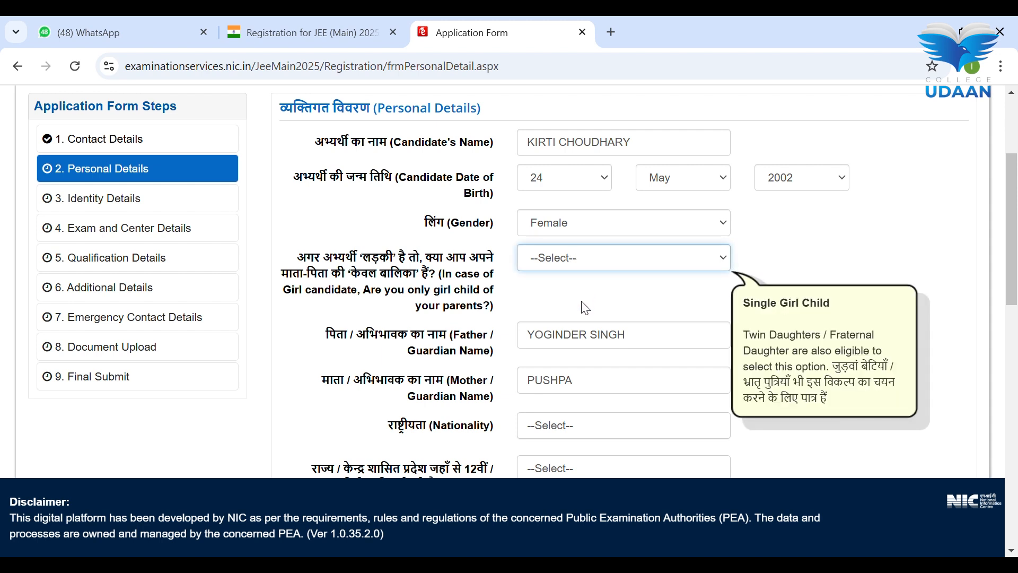
pyautogui.press('Down')
pyautogui.scroll(-3, 586, 307)
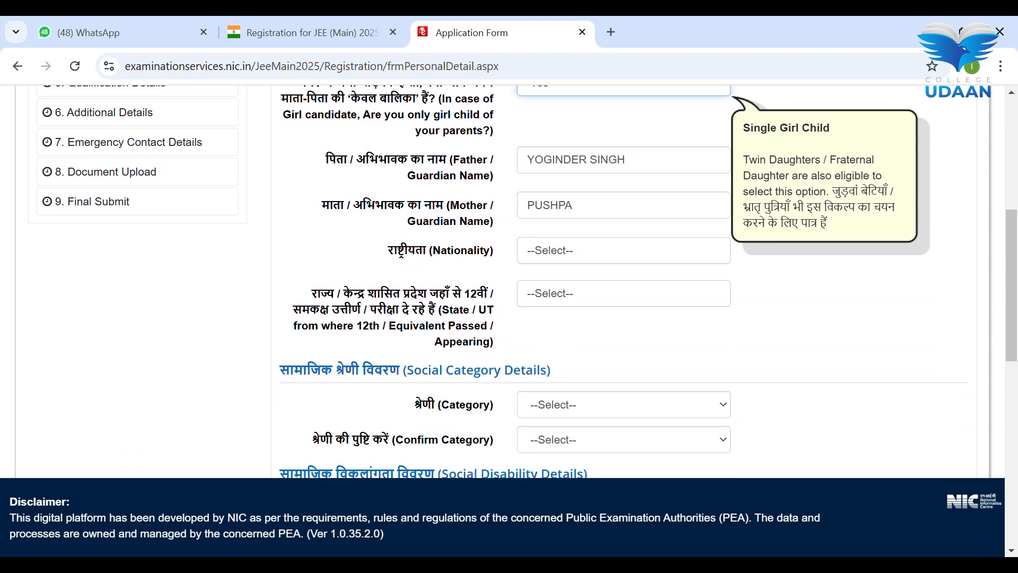
pyautogui.click(624, 250)
pyautogui.press('Down')
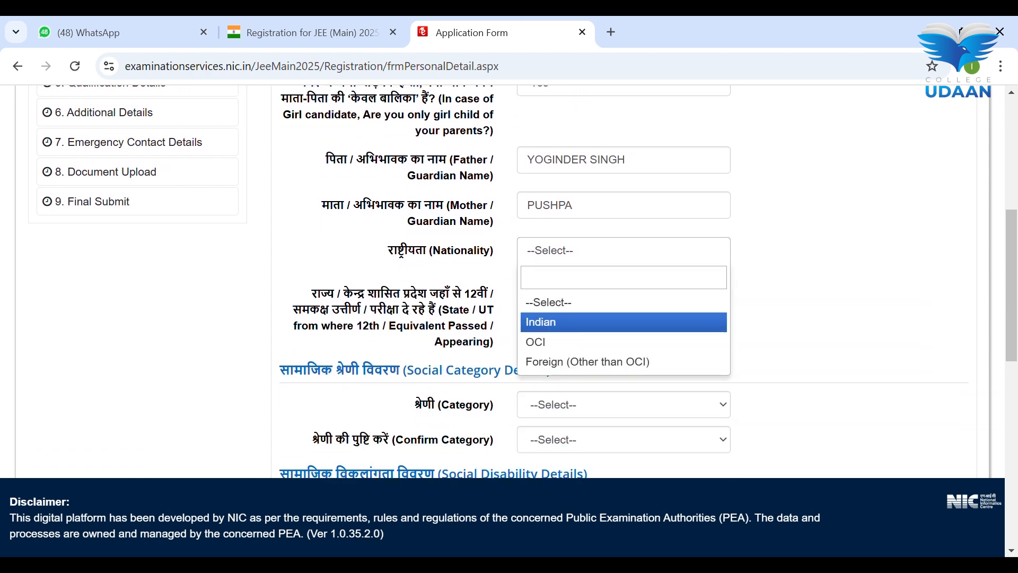
pyautogui.press('Return')
pyautogui.scroll(-1, 624, 281)
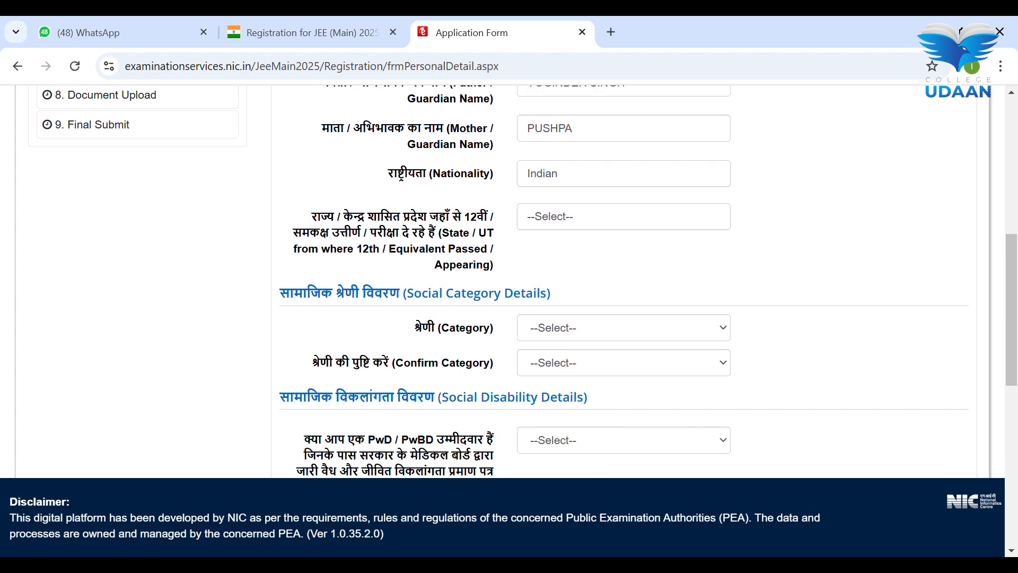
# Select DELHI (NCT) as the state/UT of 12th passing
pyautogui.click(624, 216)
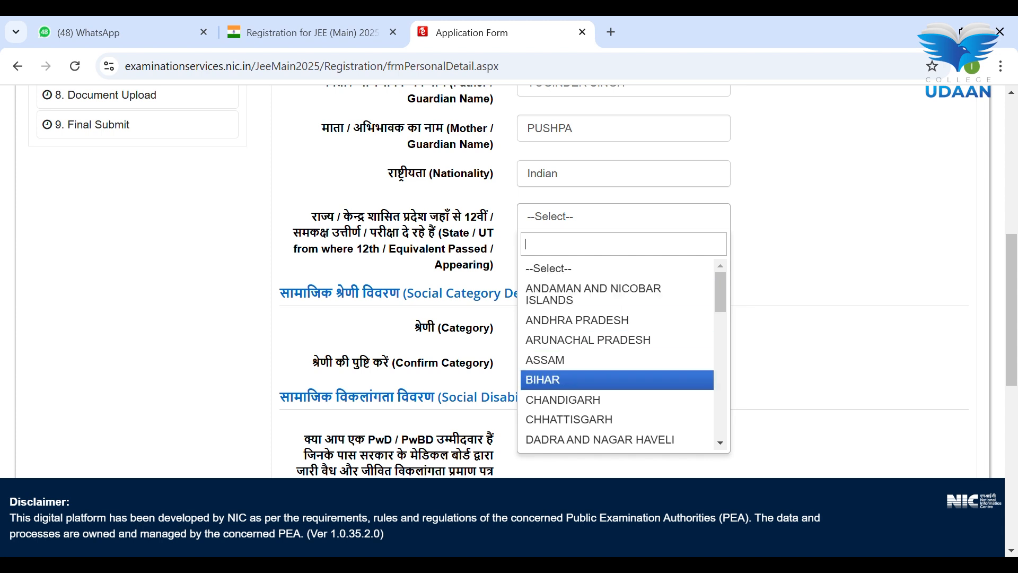
pyautogui.press('Down')
pyautogui.press('Down')
pyautogui.press('Down')
pyautogui.press('Down')
pyautogui.press('Down')
pyautogui.press('Down')
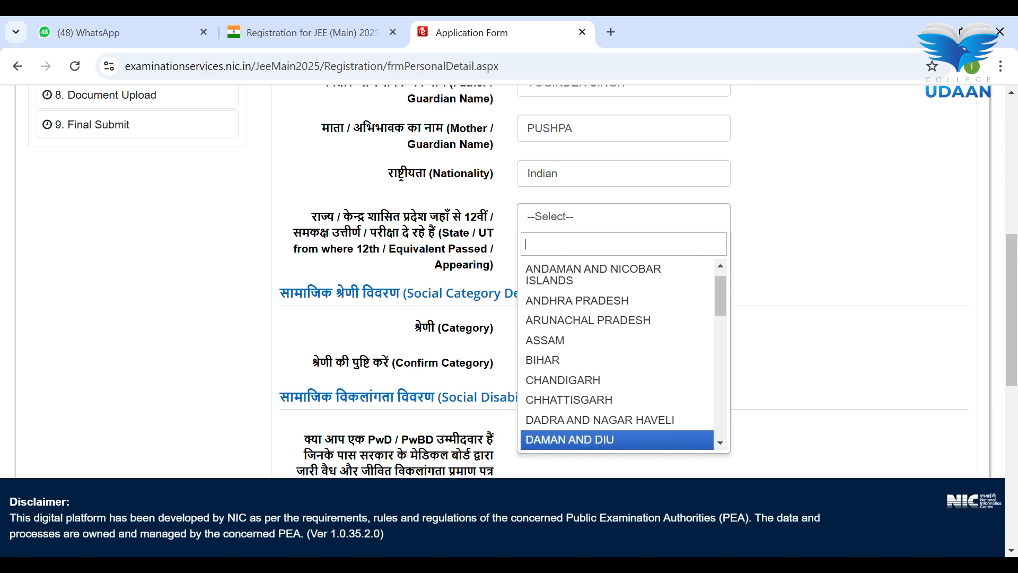
pyautogui.press('Down')
pyautogui.press('Down')
pyautogui.press('Down')
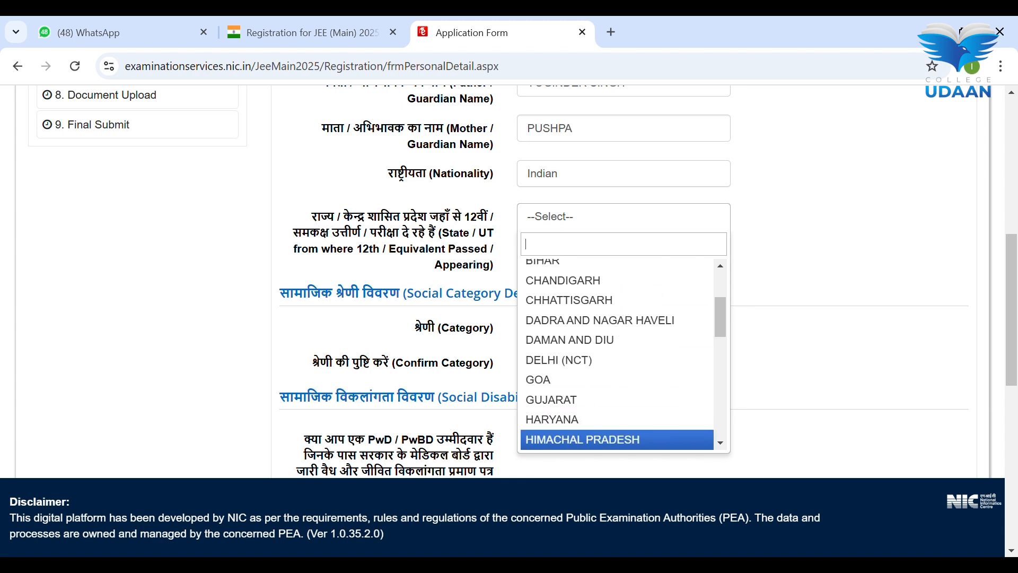
pyautogui.press('Up')
pyautogui.press('Up')
pyautogui.press('Up')
pyautogui.press('Up')
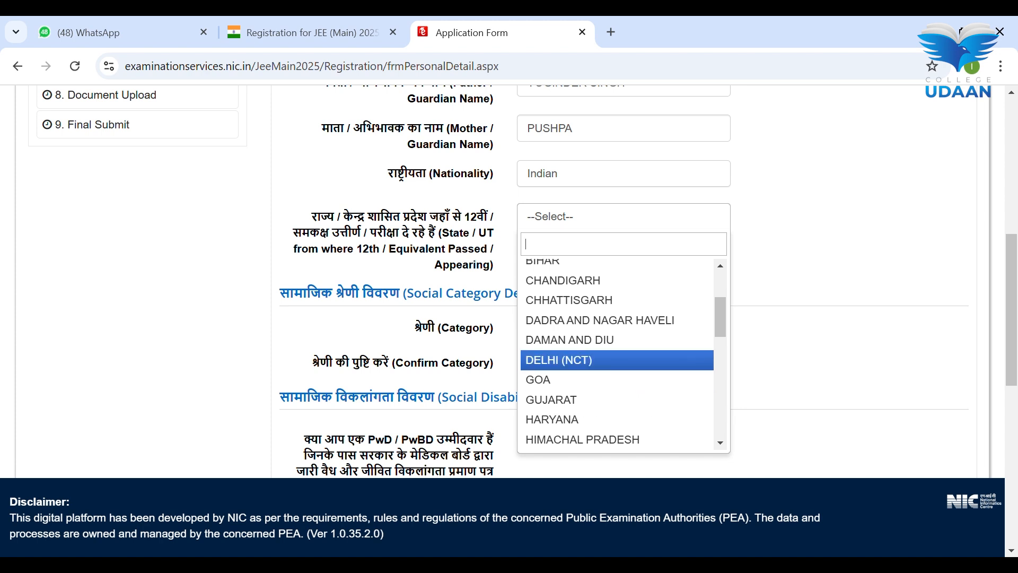
pyautogui.press('Return')
pyautogui.scroll(-2, 509, 287)
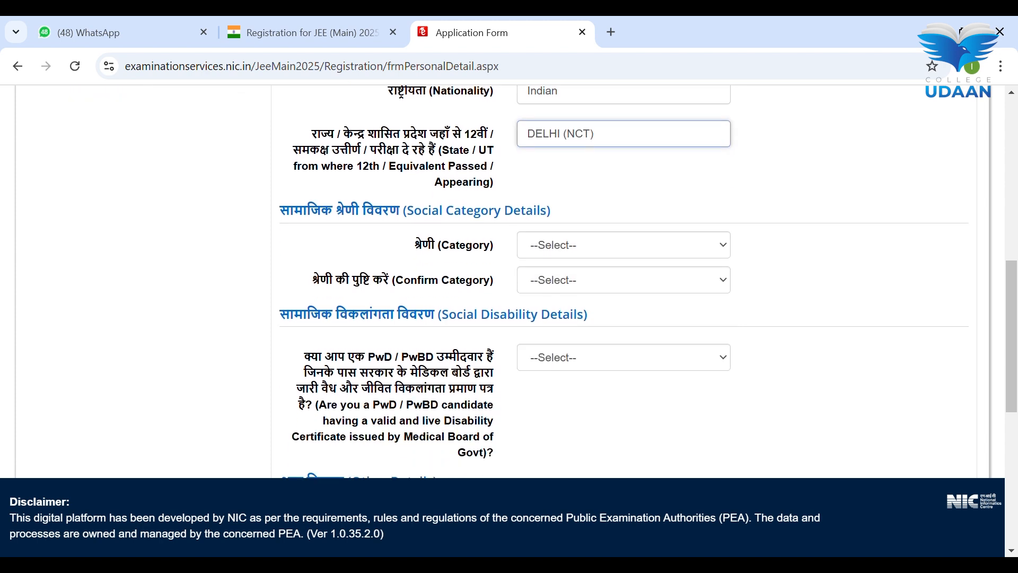
# Set both Category and Confirm Category to General
pyautogui.press('Tab')
pyautogui.press('Down')
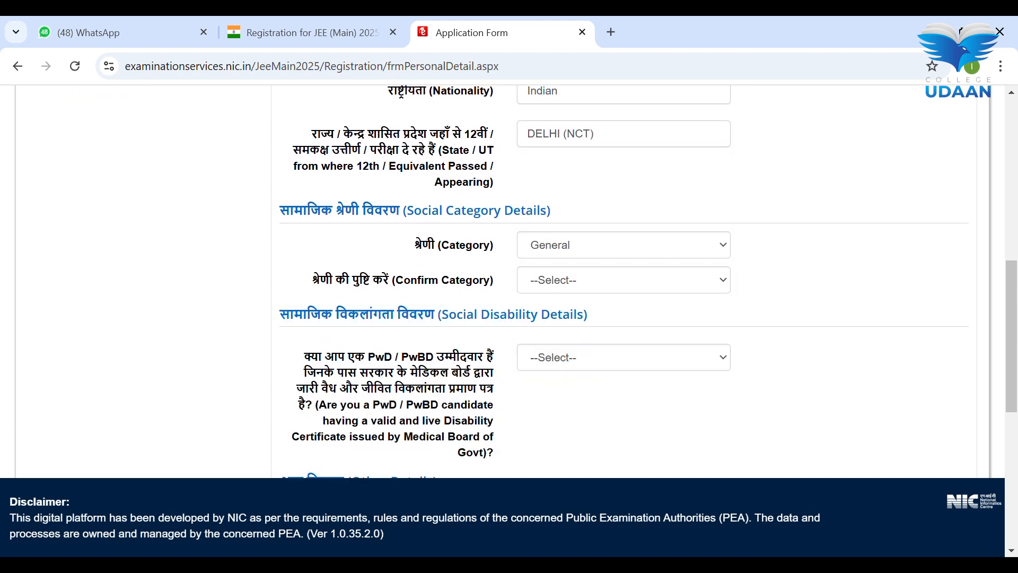
pyautogui.scroll(-1, 636, 282)
pyautogui.press('Tab')
pyautogui.press('Down')
pyautogui.press('Down')
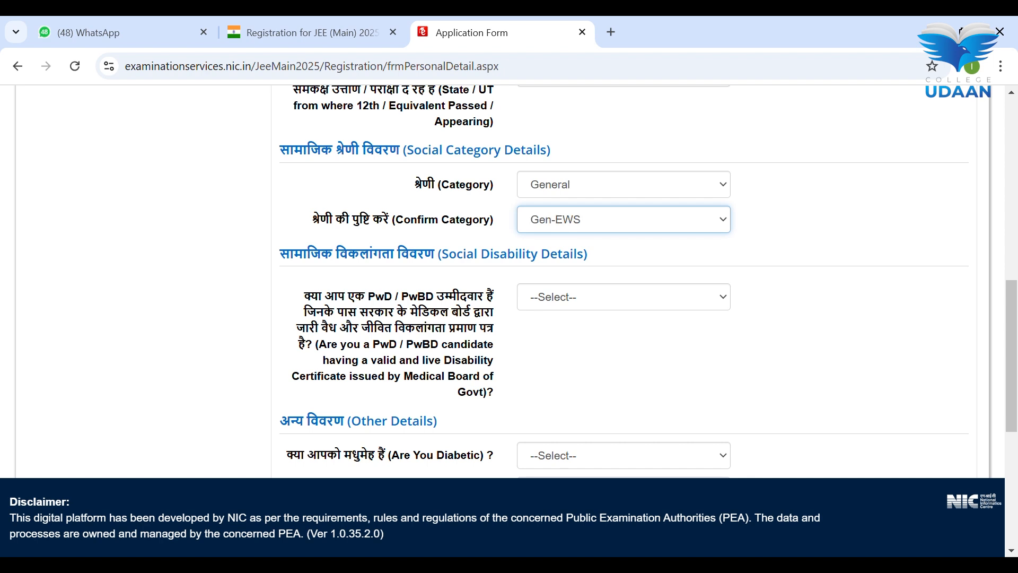
pyautogui.press('Down')
pyautogui.press('Down')
pyautogui.press('Up')
pyautogui.press('Up')
pyautogui.press('Up')
pyautogui.scroll(-1, 637, 281)
# Answer No to the PwD/PwBD question
pyautogui.press('Tab')
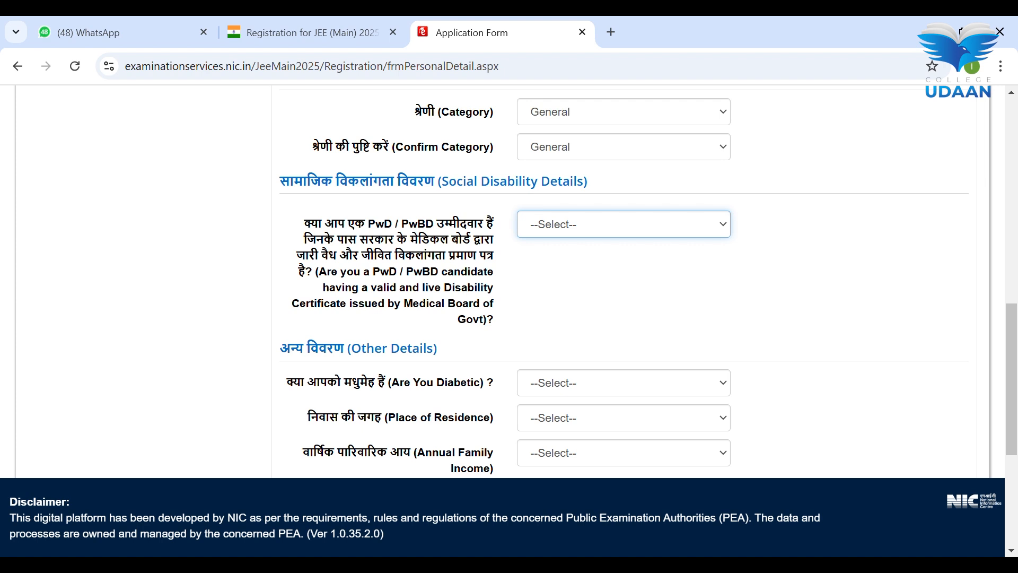
pyautogui.click(624, 224)
pyautogui.click(552, 268)
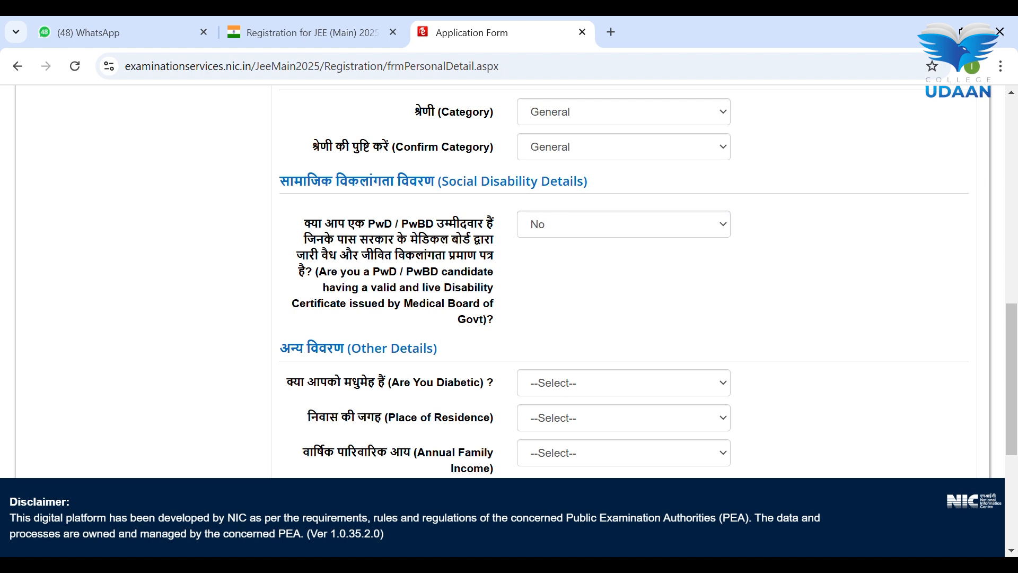
pyautogui.scroll(-2, 624, 281)
pyautogui.click(623, 278)
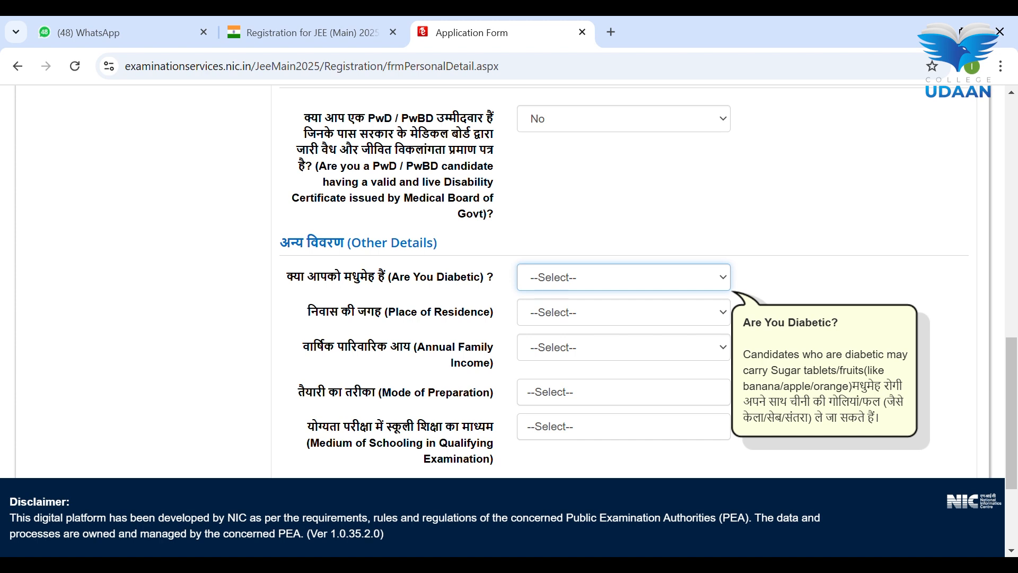
# Set Diabetic to No, residence to Urban and family income to RS. 200001 - 300000
pyautogui.press('n')
pyautogui.press('Tab')
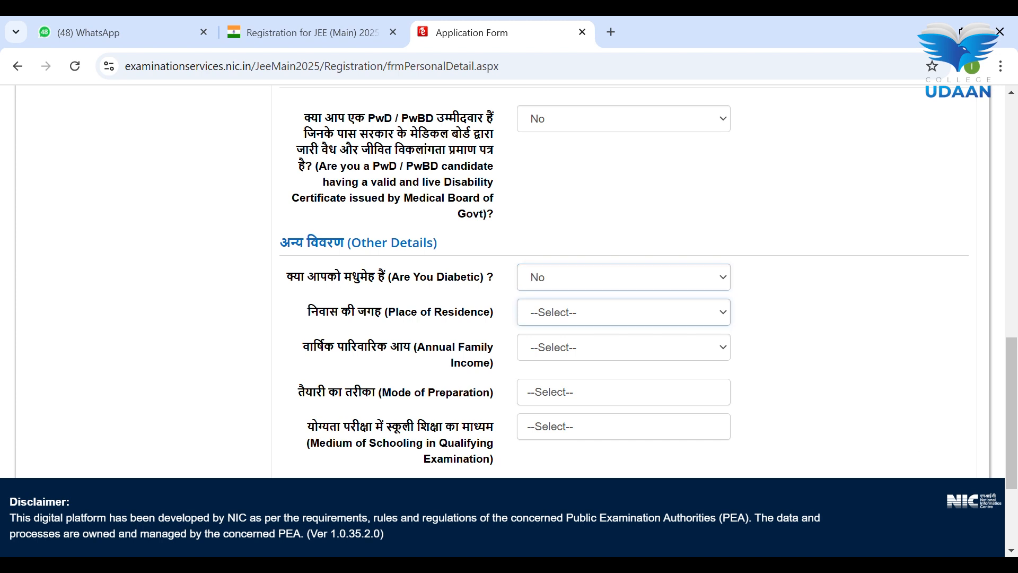
pyautogui.press('u')
pyautogui.scroll(-1, 509, 282)
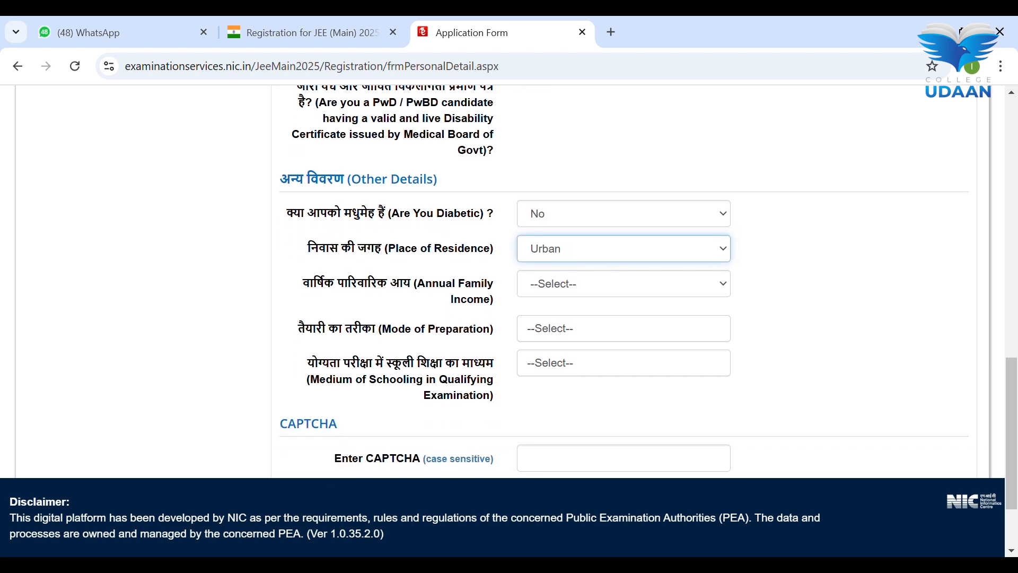
pyautogui.press('Tab')
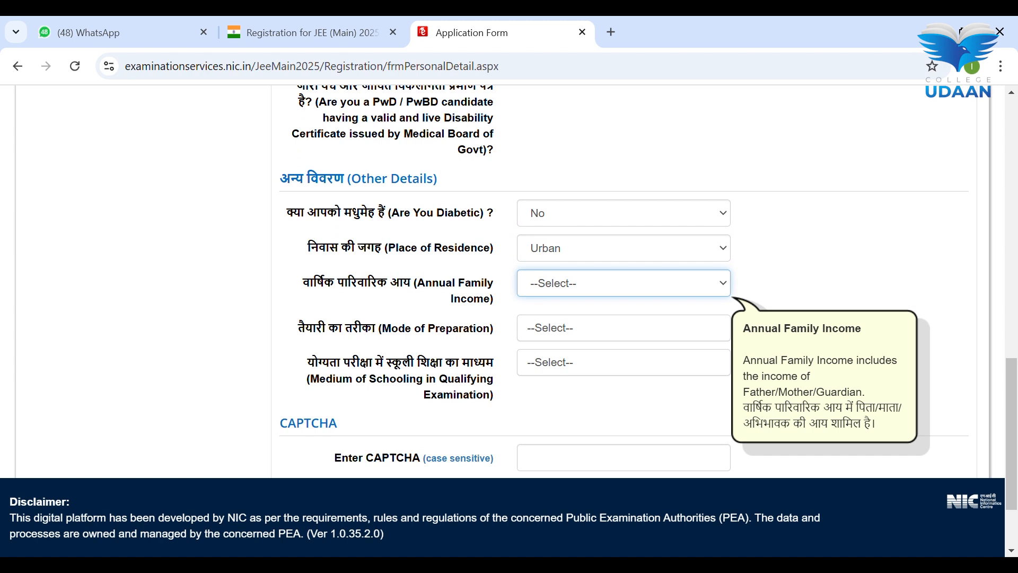
pyautogui.press('Down')
pyautogui.press('Down')
pyautogui.press('Down')
# Choose Self Study as preparation mode and English as schooling medium
pyautogui.click(624, 327)
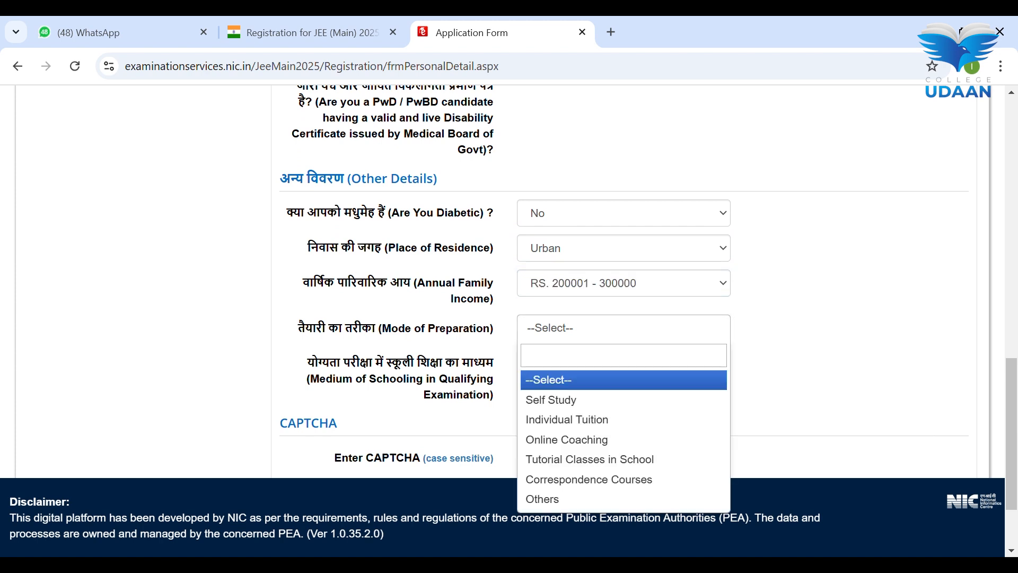
pyautogui.press('Down')
pyautogui.press('Return')
pyautogui.click(624, 362)
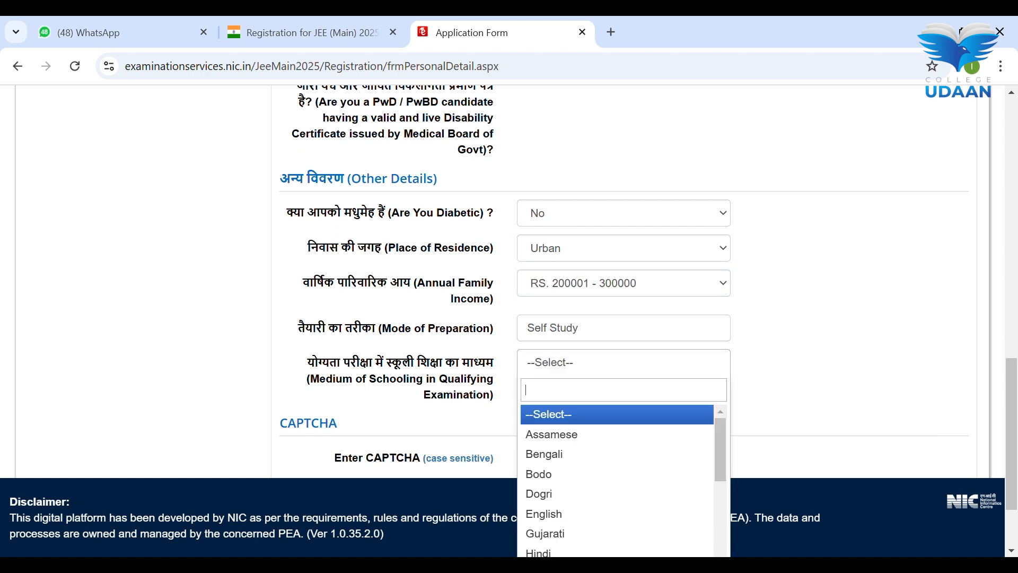
pyautogui.scroll(-2, 624, 319)
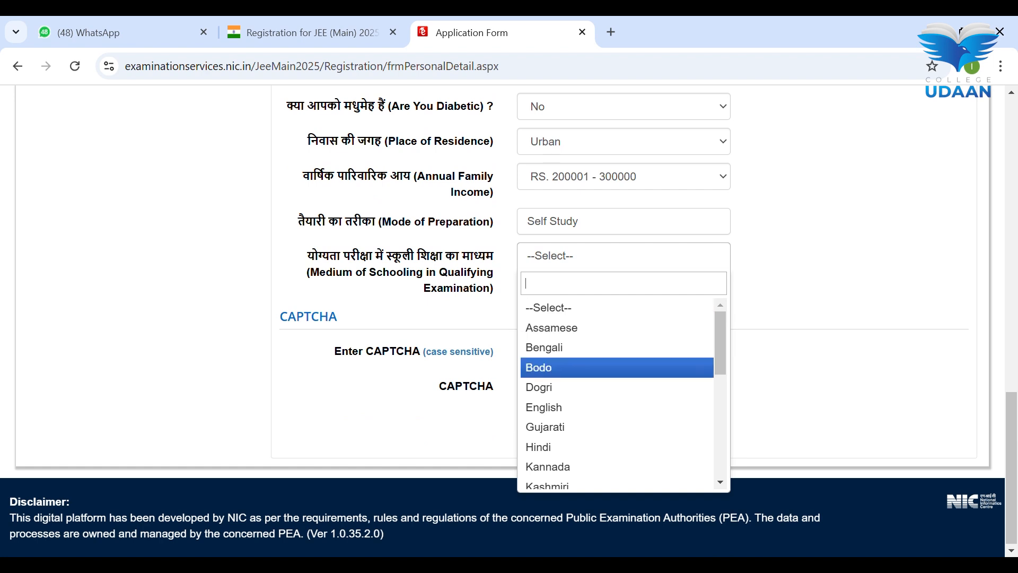
pyautogui.click(584, 407)
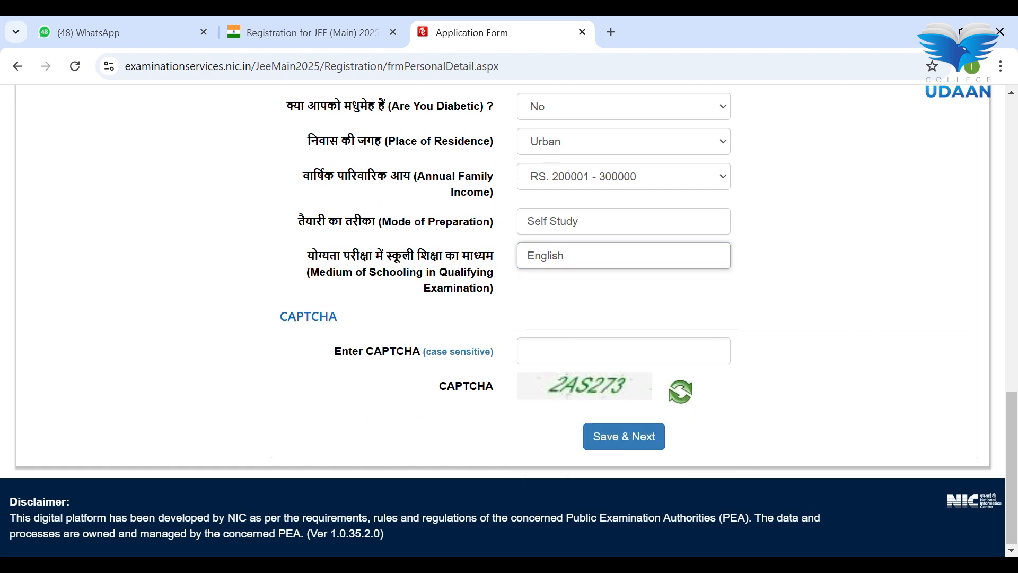
# Enter the CAPTCHA code and Save & Next the other details section
pyautogui.click(624, 351)
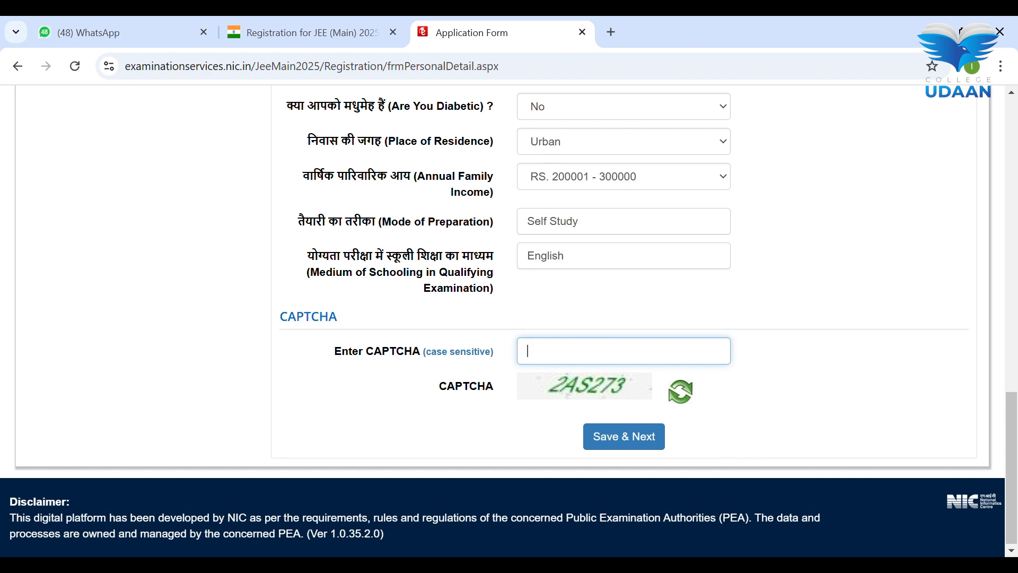
pyautogui.write('2a')
pyautogui.press('BackSpace')
pyautogui.write('AS273')
pyautogui.click(625, 436)
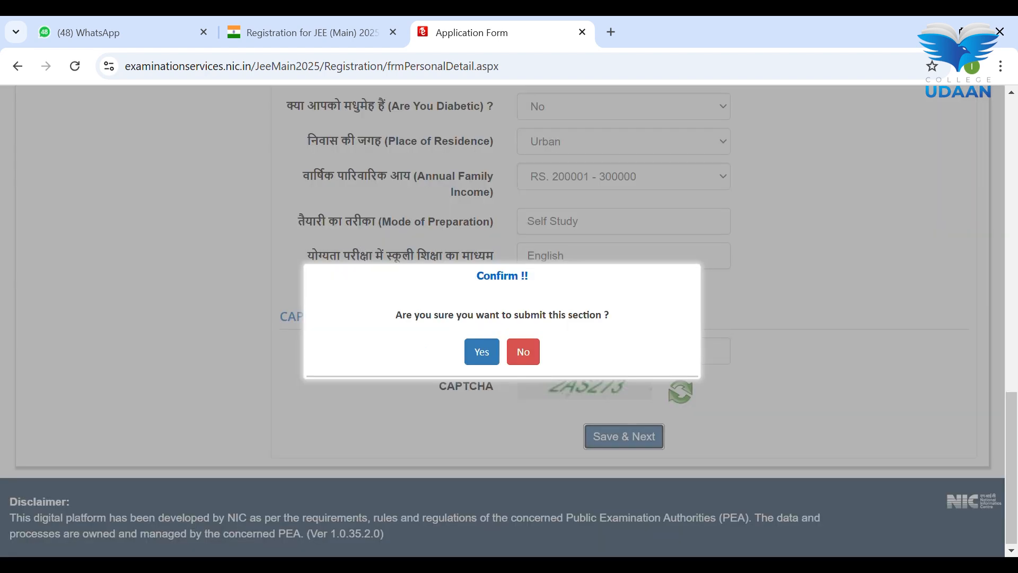
# Confirm the section submission, choose Aadhaar as identity type and consent to sharing it
pyautogui.click(482, 351)
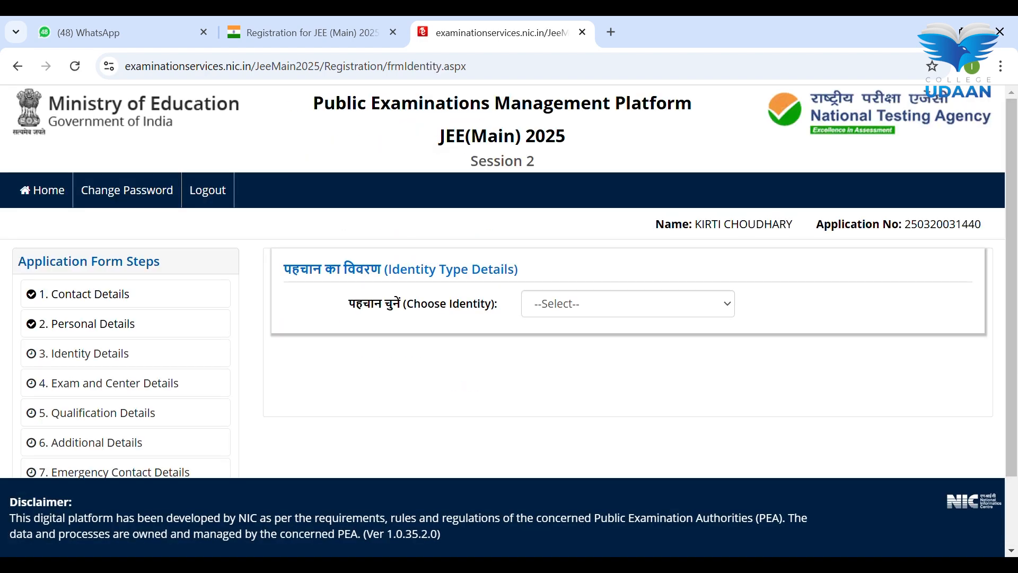
pyautogui.click(628, 304)
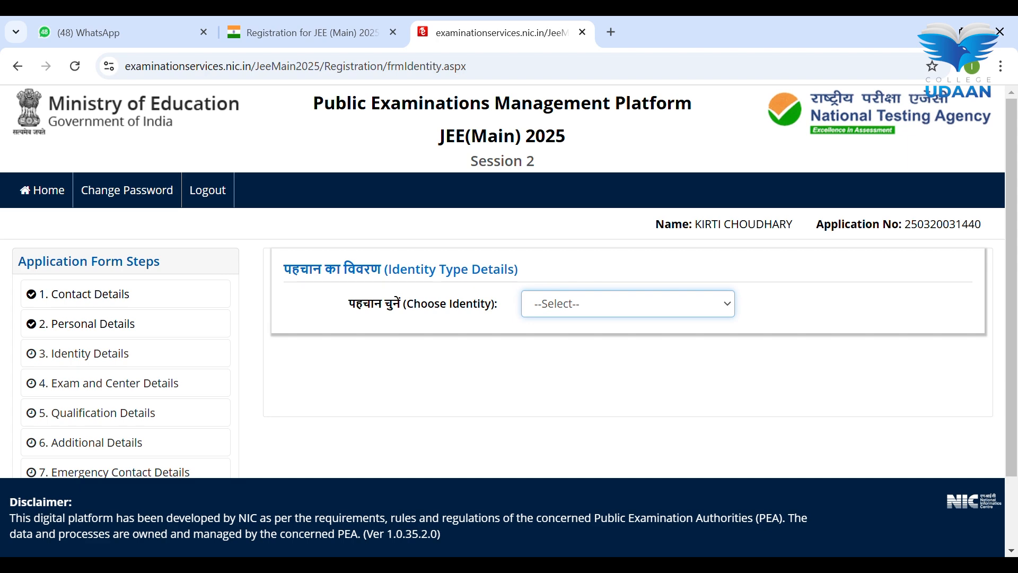
pyautogui.click(628, 341)
pyautogui.scroll(-2, 628, 319)
pyautogui.scroll(-1, 510, 267)
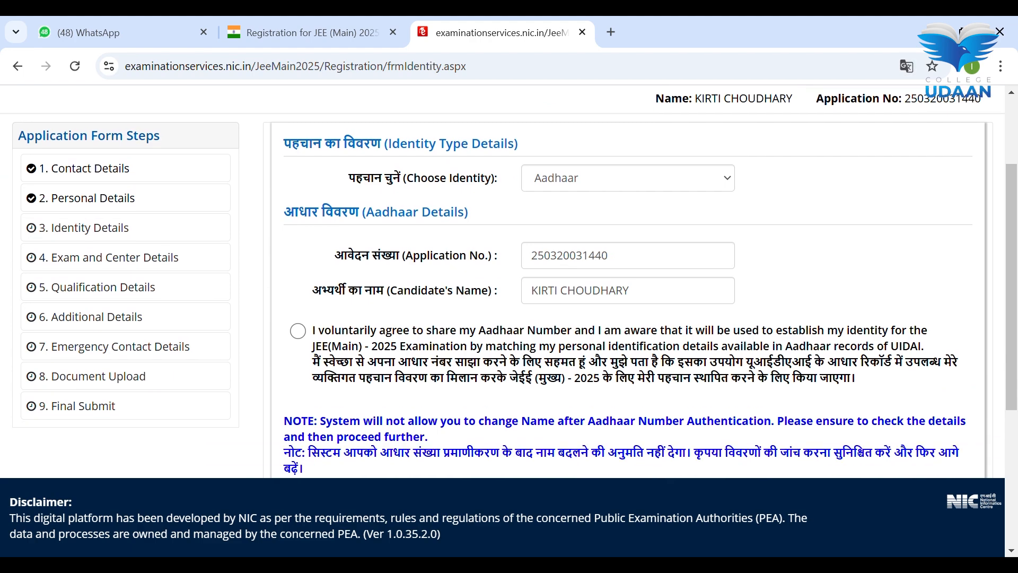
pyautogui.click(298, 324)
# Enter the Aadhaar number and CAPTCHA 51W9S7, then submit and confirm the identity details
pyautogui.scroll(-3, 503, 281)
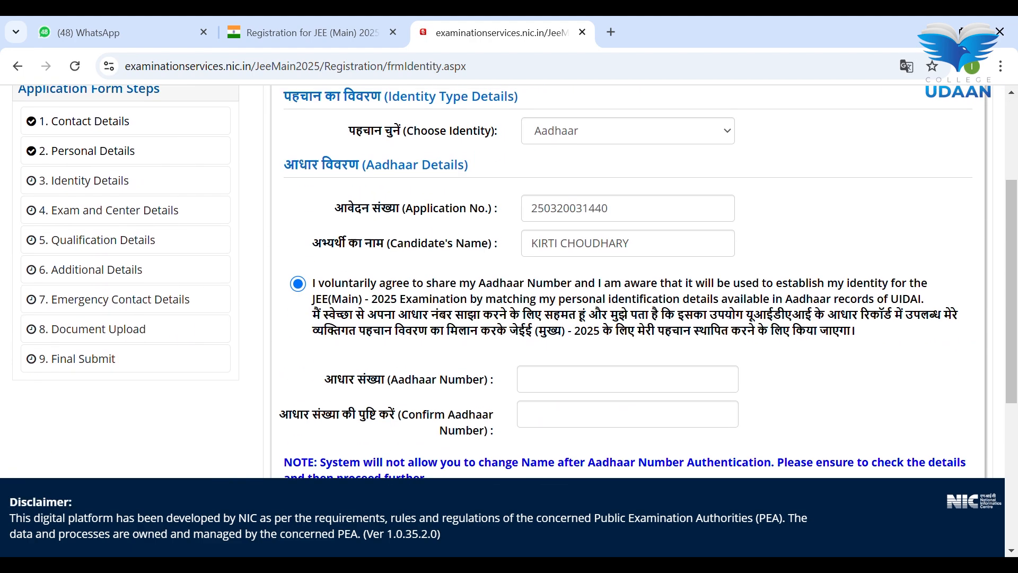
pyautogui.click(628, 255)
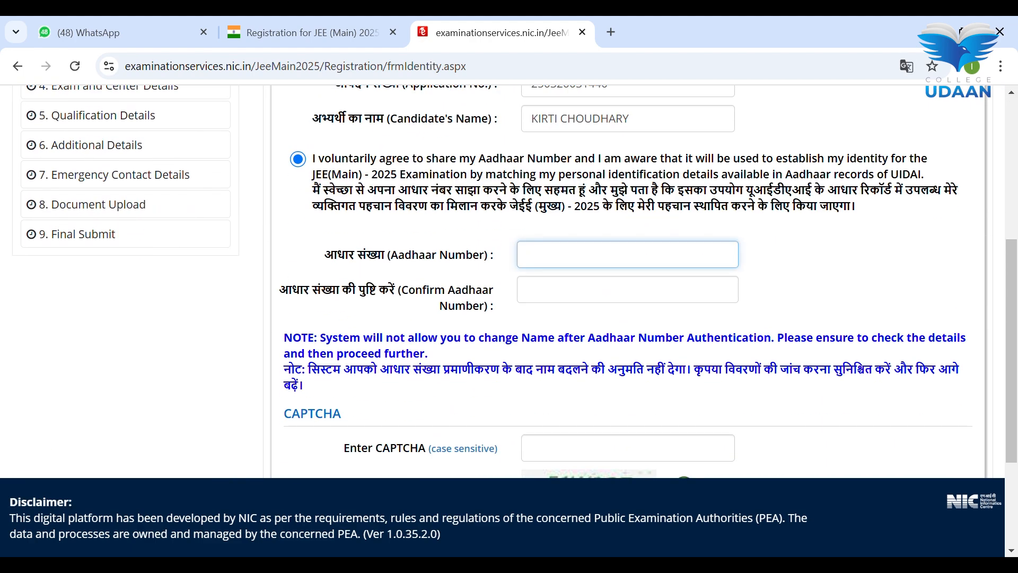
pyautogui.write('••••••••••••')
pyautogui.press('Tab')
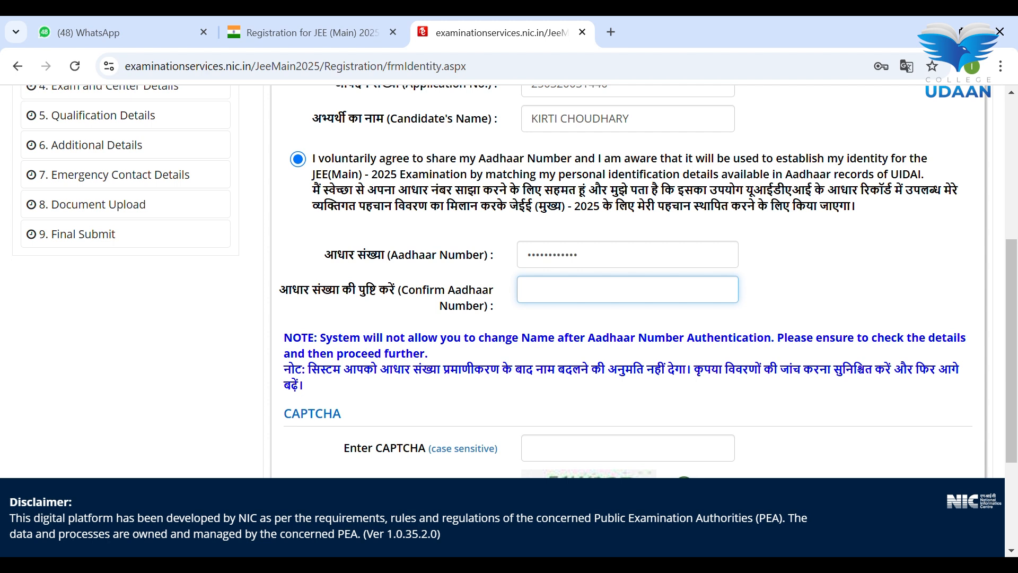
pyautogui.write('••••••••••••')
pyautogui.scroll(-2, 628, 293)
pyautogui.click(628, 294)
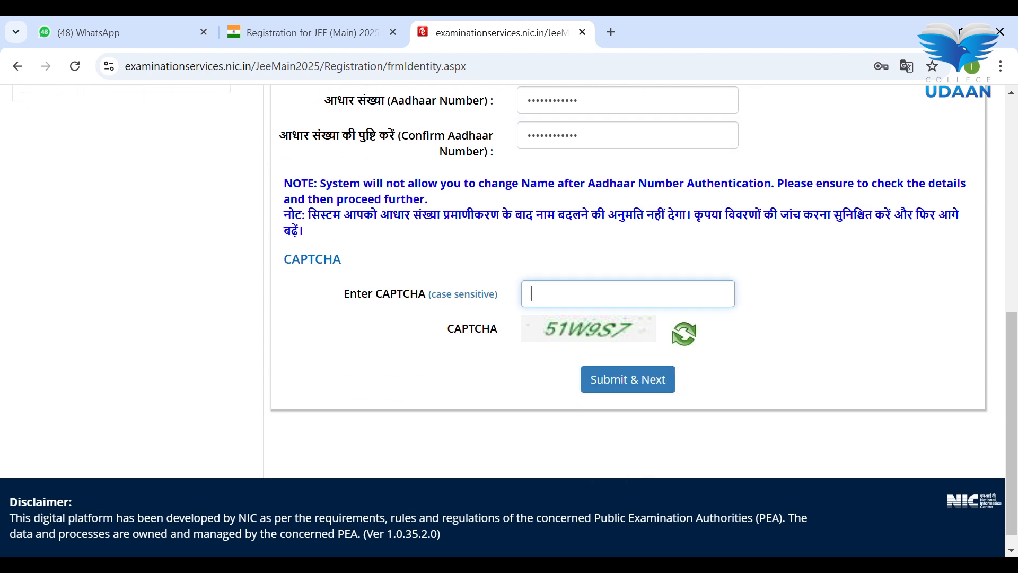
pyautogui.write('51W9S7')
pyautogui.press('Return')
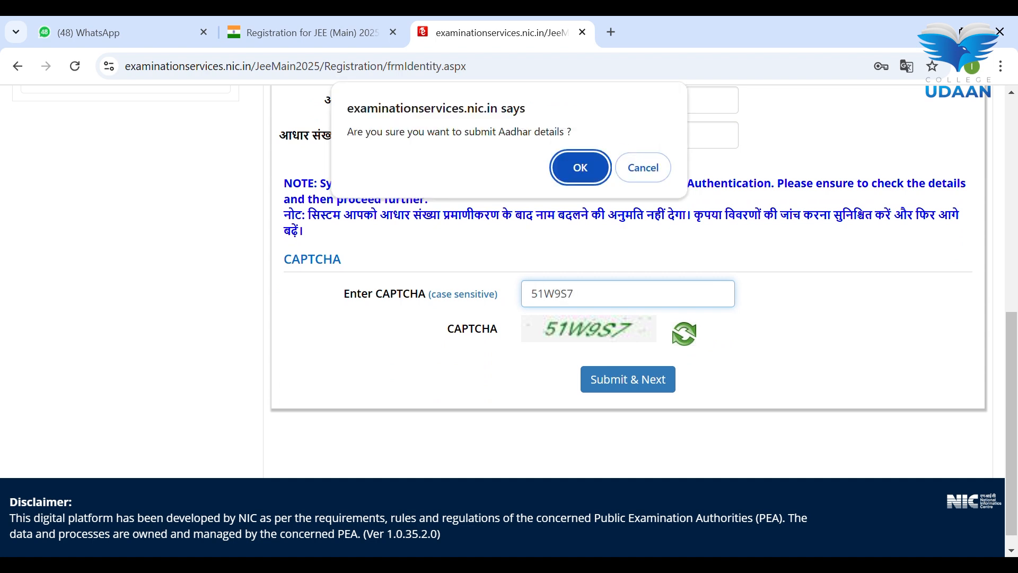
pyautogui.press('Return')
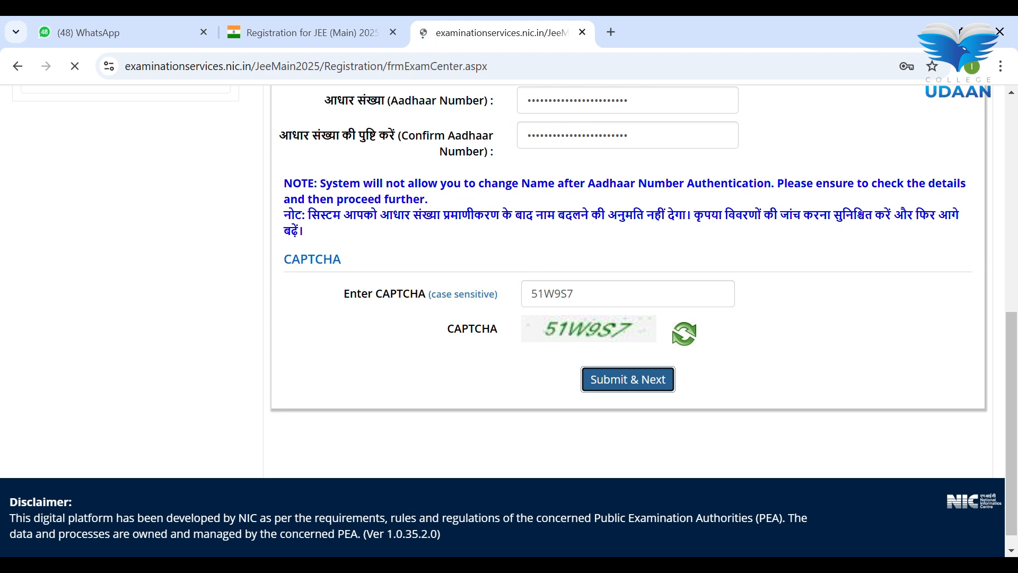
# Apply for Paper 1 (B.E./B.Tech.) with English as the question paper medium
pyautogui.scroll(-1, 503, 319)
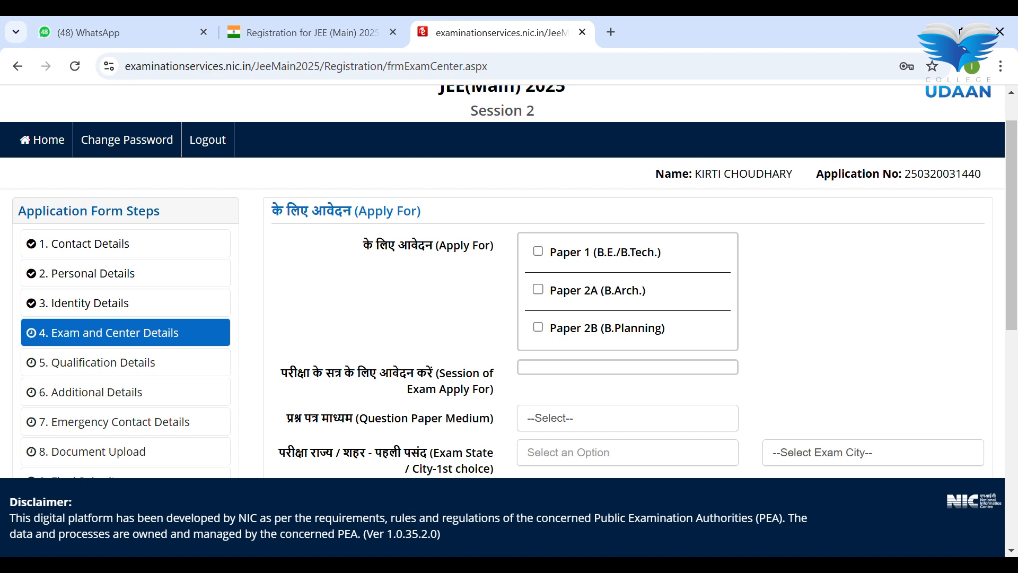
pyautogui.click(538, 252)
pyautogui.scroll(-3, 538, 281)
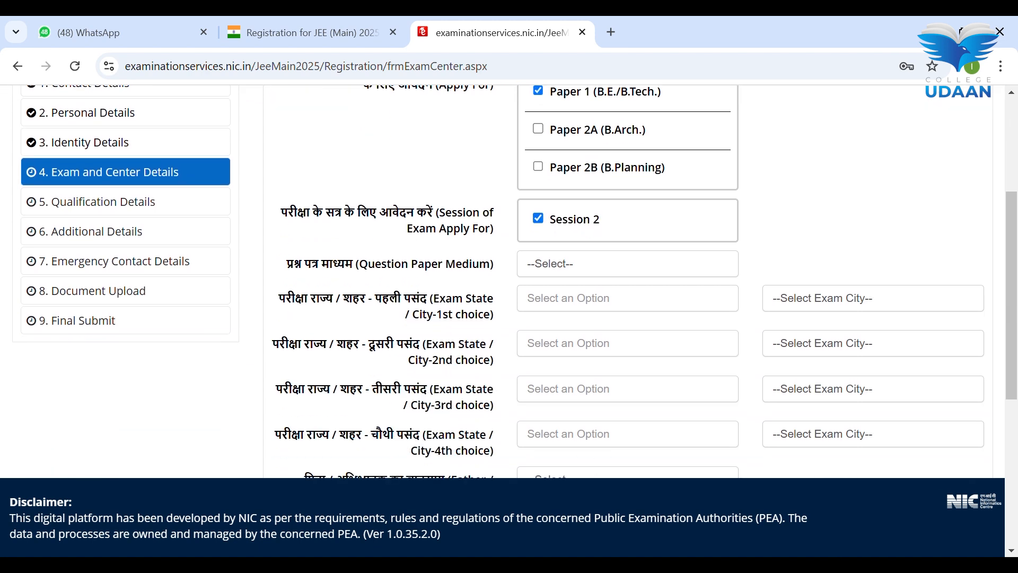
pyautogui.scroll(-1, 502, 281)
pyautogui.click(627, 219)
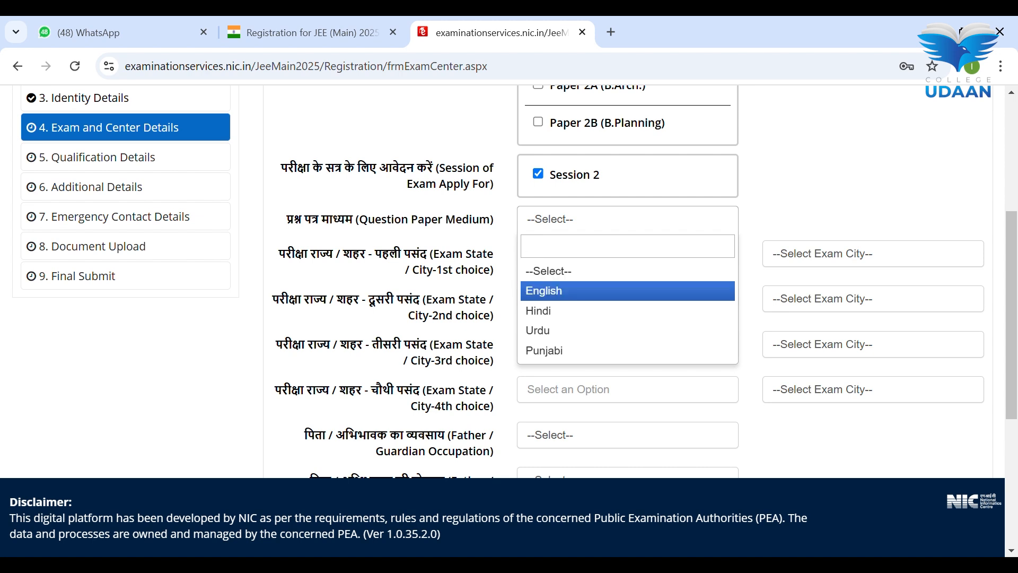
pyautogui.click(628, 290)
# Set exam city choices 1 and 2 to DELHI (NCT) – DELHI/NEW DELHI and HARYANA – FARIDABAD
pyautogui.click(628, 253)
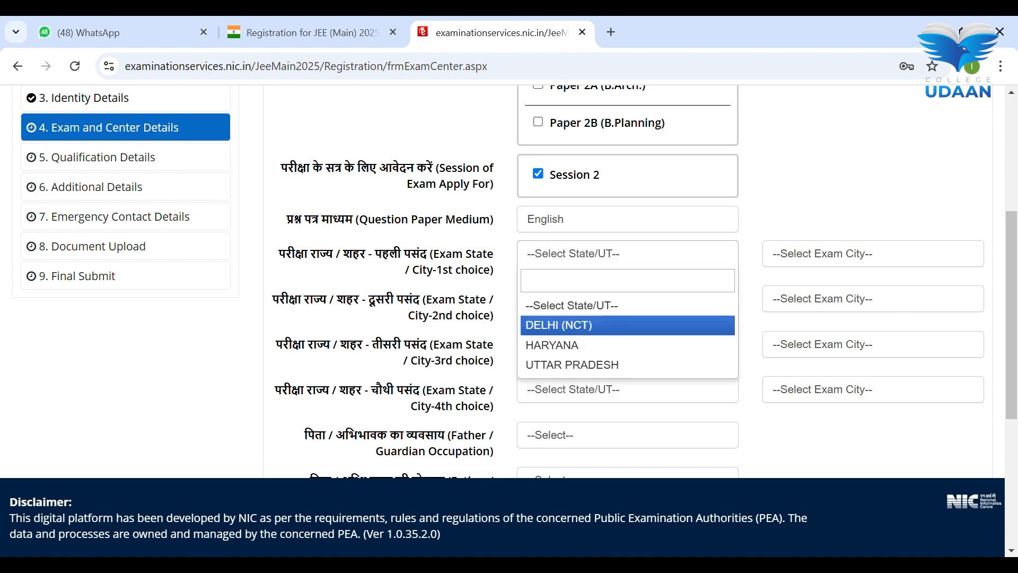
pyautogui.click(628, 325)
pyautogui.click(874, 253)
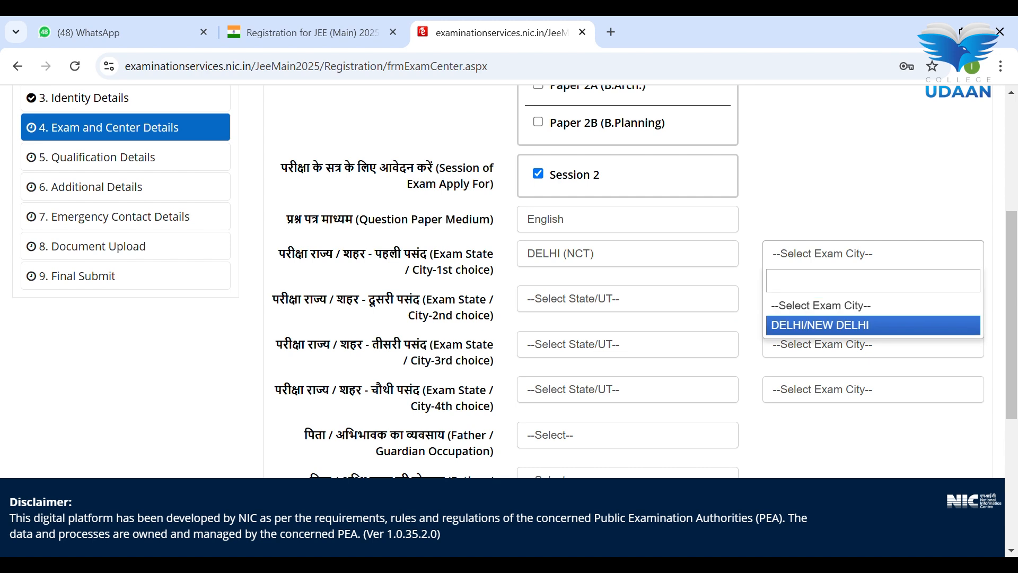
pyautogui.click(873, 325)
pyautogui.click(627, 299)
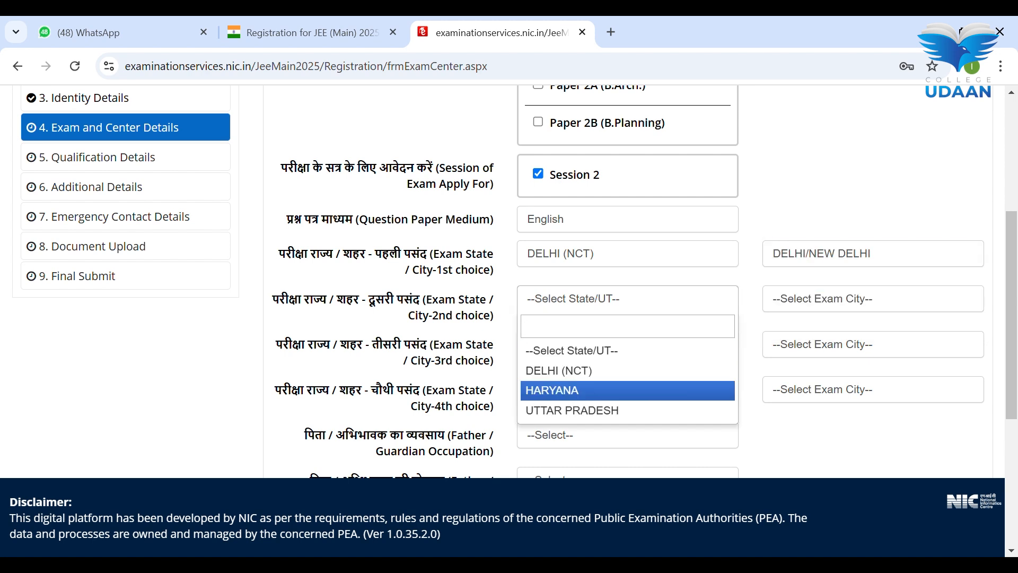
pyautogui.click(627, 390)
pyautogui.click(873, 298)
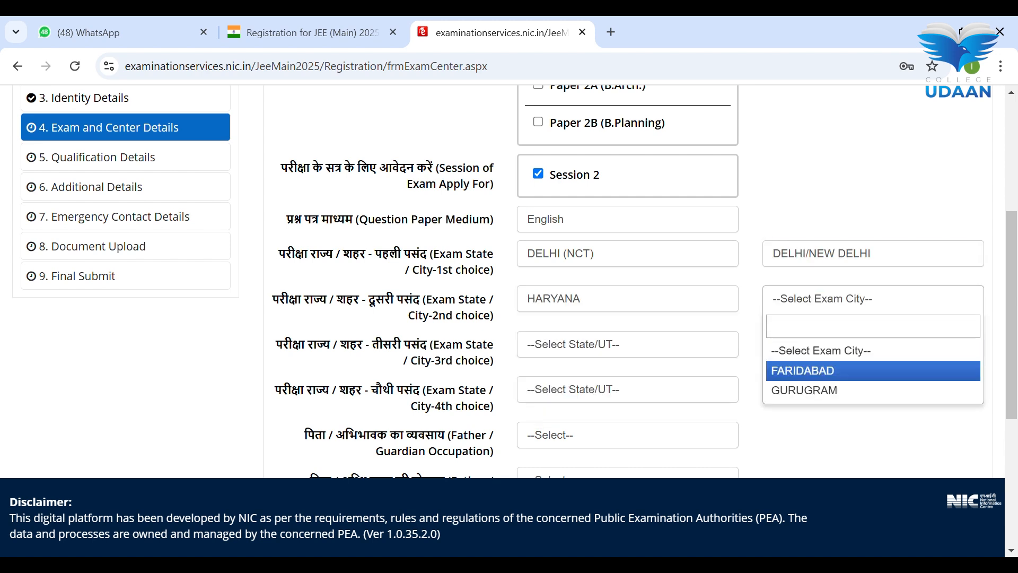
pyautogui.click(873, 371)
# Set 3rd choice to UTTAR PRADESH – MEERUT and 4th-choice state to UTTAR PRADESH
pyautogui.click(627, 344)
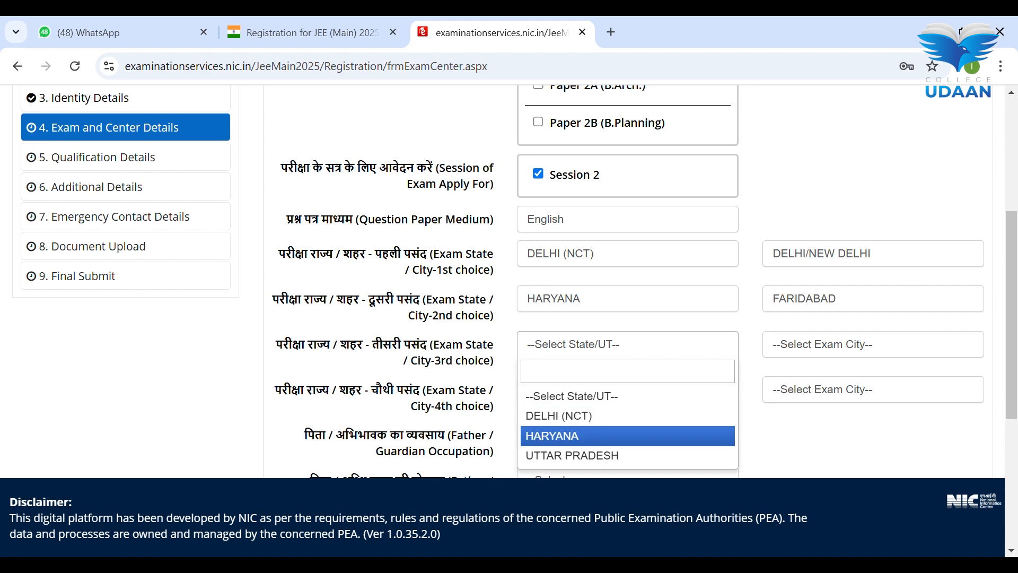
pyautogui.click(627, 455)
pyautogui.click(874, 344)
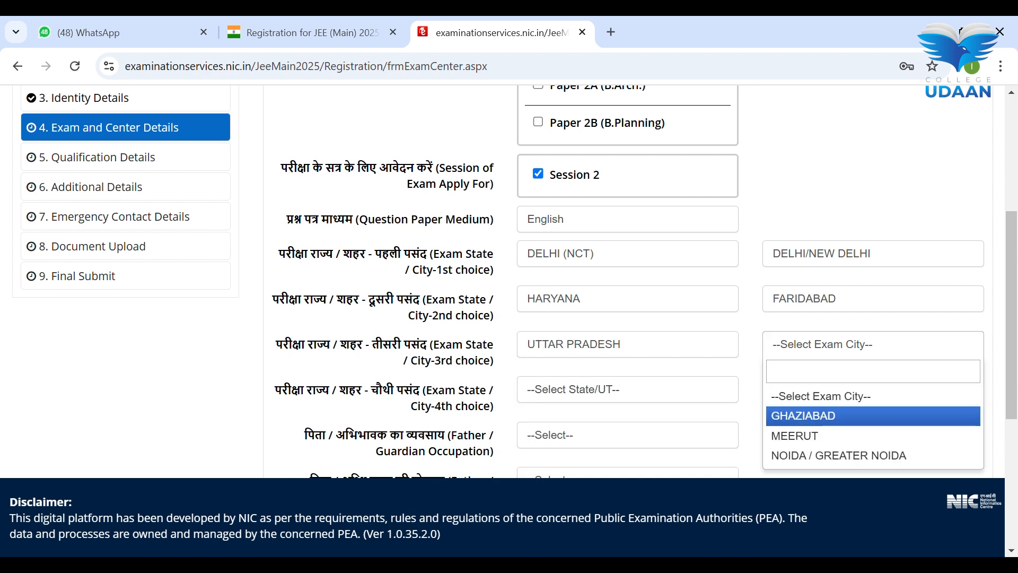
pyautogui.click(873, 436)
pyautogui.click(627, 389)
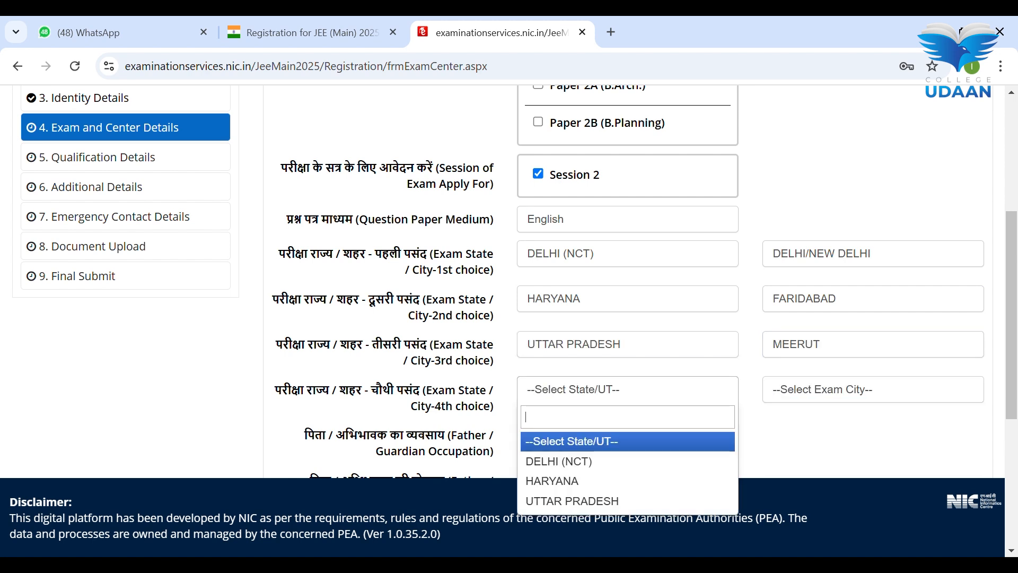
pyautogui.click(627, 500)
pyautogui.click(873, 390)
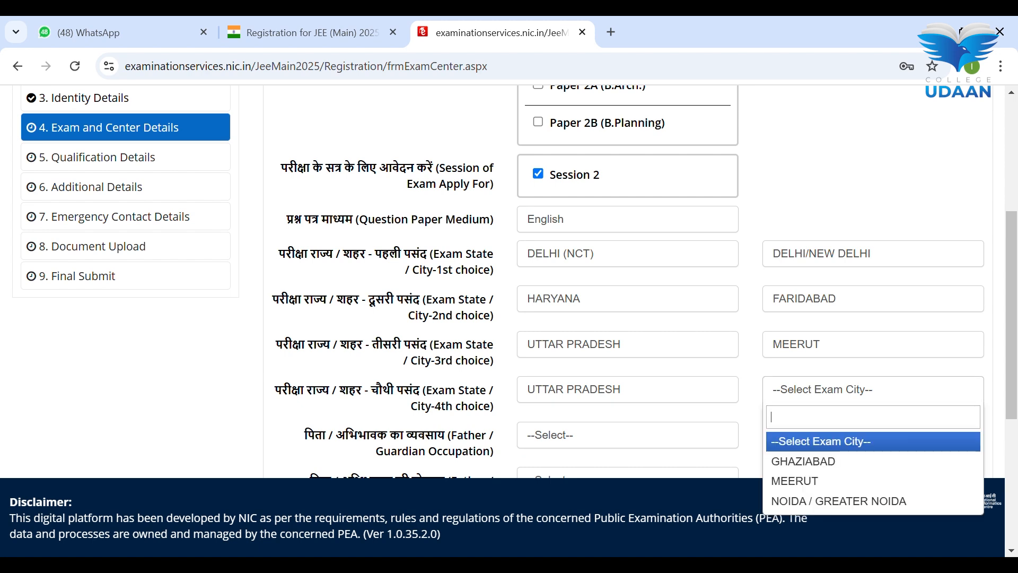
# Pick NOIDA / GREATER NOIDA as 4th city; set father to BUSINESS, POST GRADUATE
pyautogui.click(873, 501)
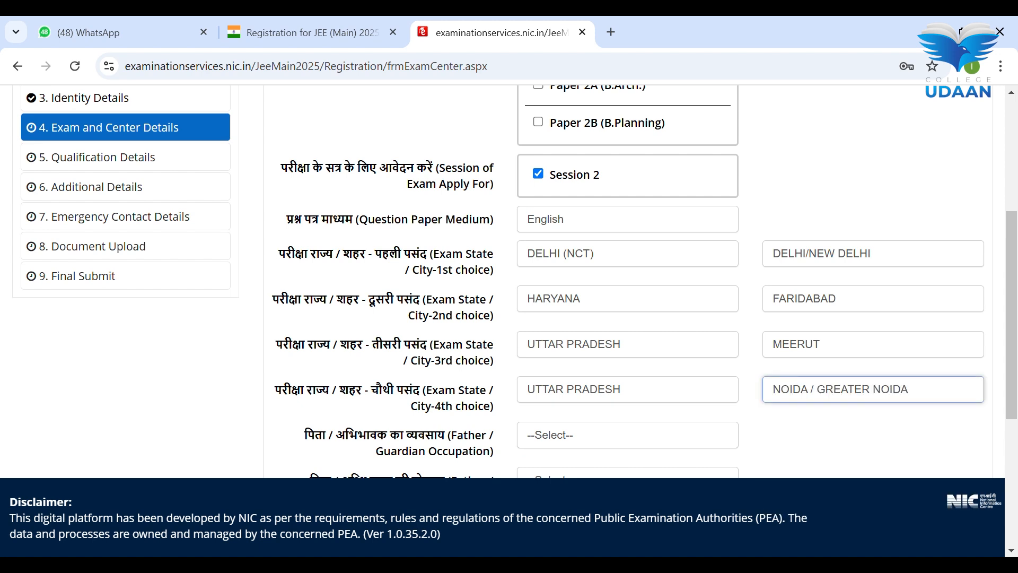
pyautogui.scroll(-2, 628, 318)
pyautogui.click(627, 352)
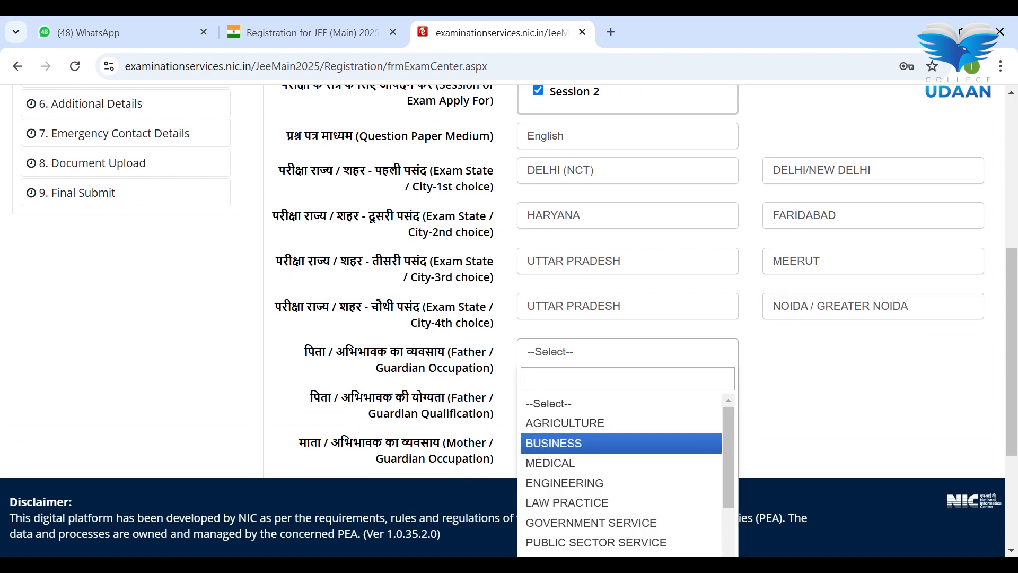
pyautogui.click(554, 443)
pyautogui.scroll(-1, 627, 318)
pyautogui.click(628, 338)
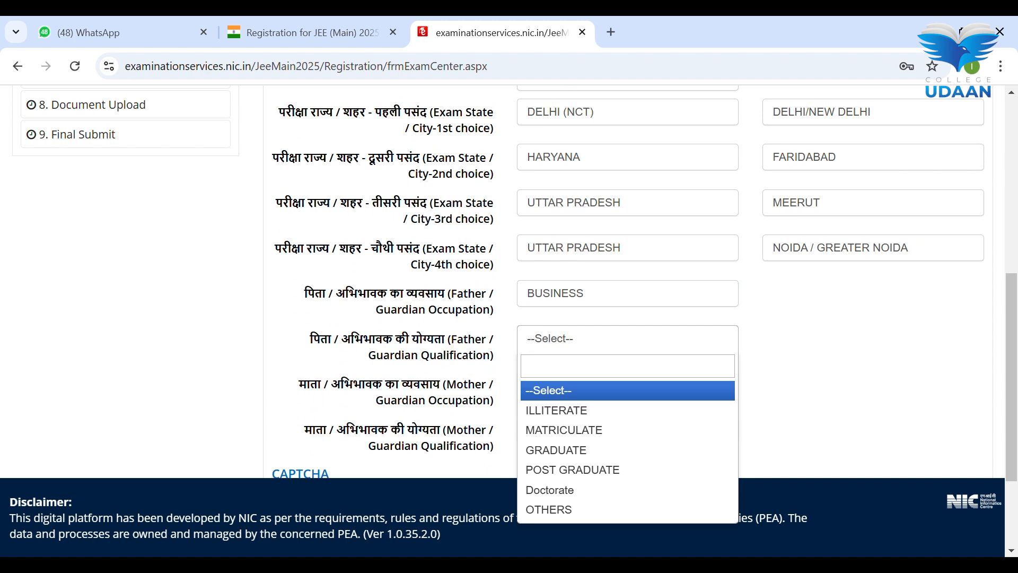
pyautogui.press('Down')
pyautogui.press('Down')
pyautogui.press('Down')
pyautogui.press('Down')
pyautogui.press('Return')
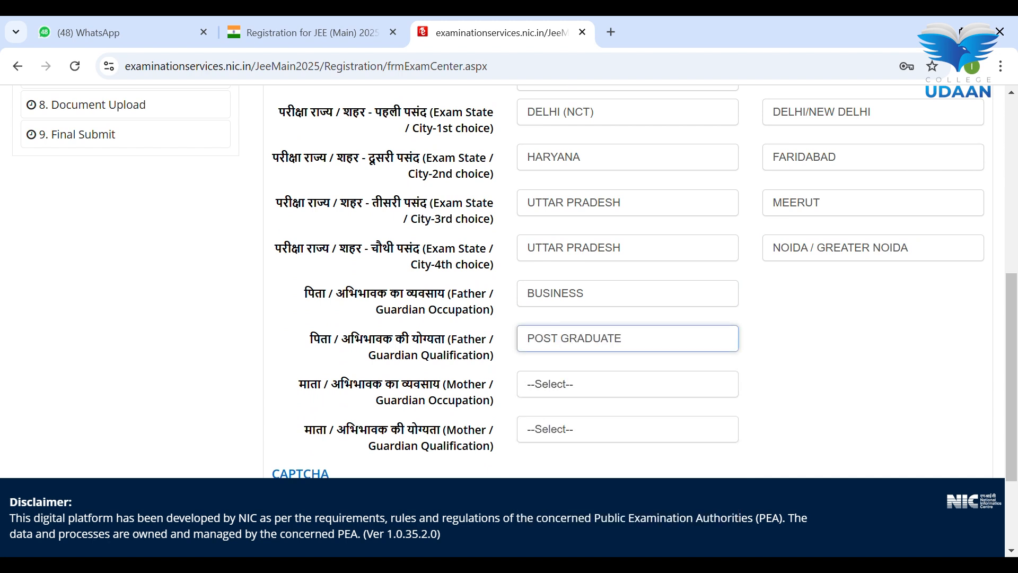
# Set mother's occupation to TEACHING / RESEARCH and qualification to GRADUATE
pyautogui.click(628, 384)
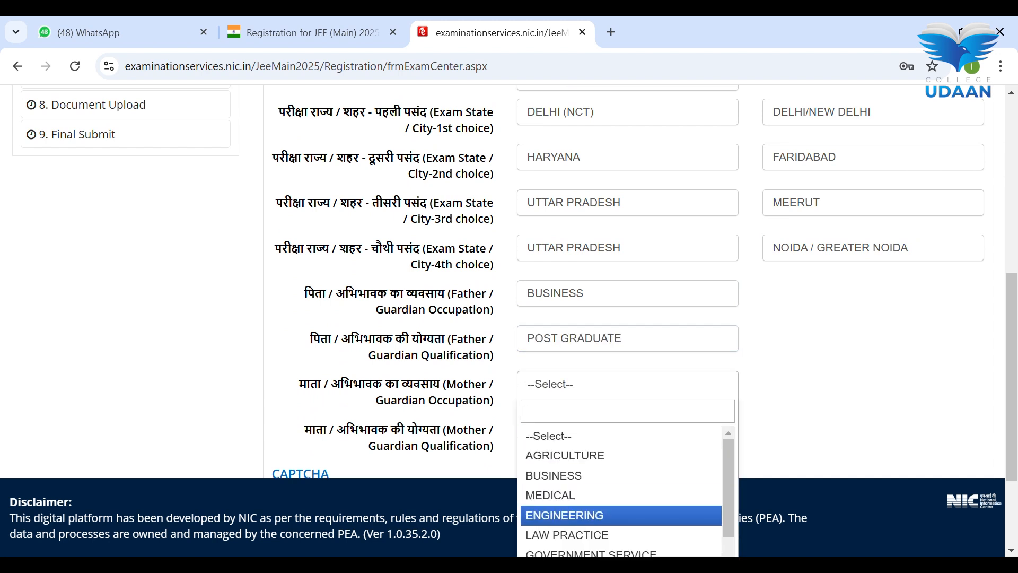
pyautogui.scroll(-3, 620, 493)
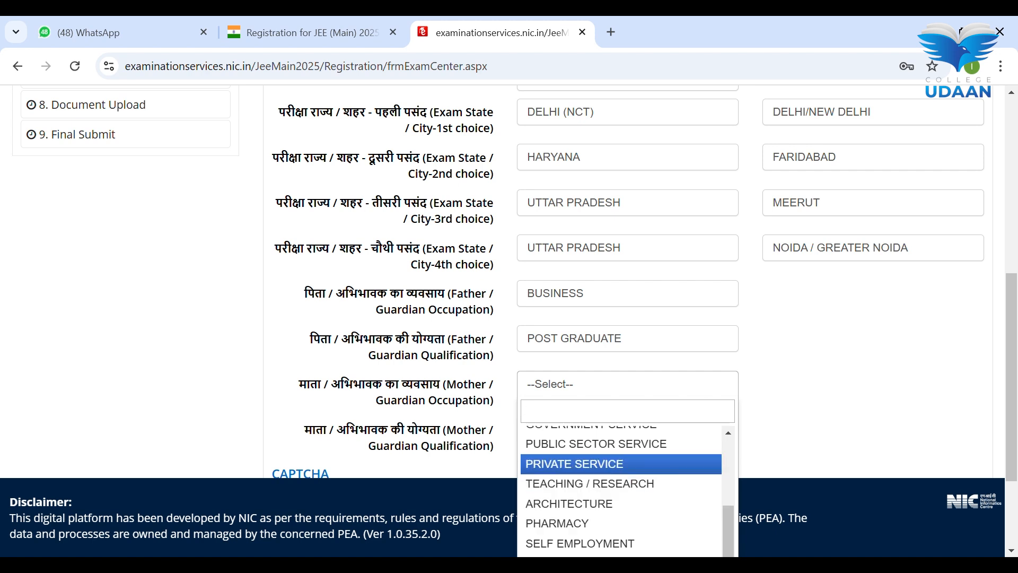
pyautogui.press('Up')
pyautogui.press('Up')
pyautogui.press('Up')
pyautogui.press('Up')
pyautogui.press('Up')
pyautogui.press('Down')
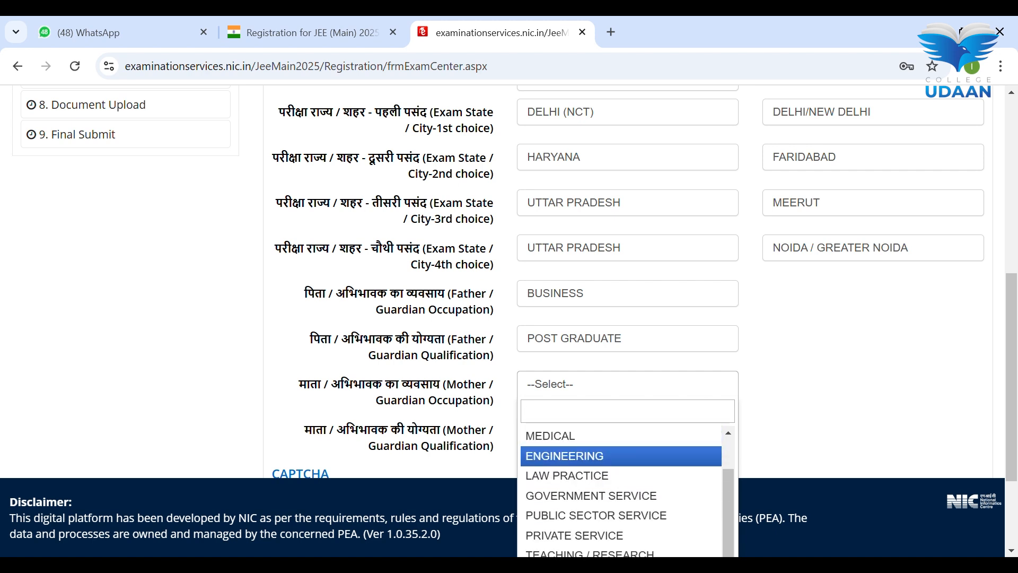
pyautogui.scroll(-1, 621, 494)
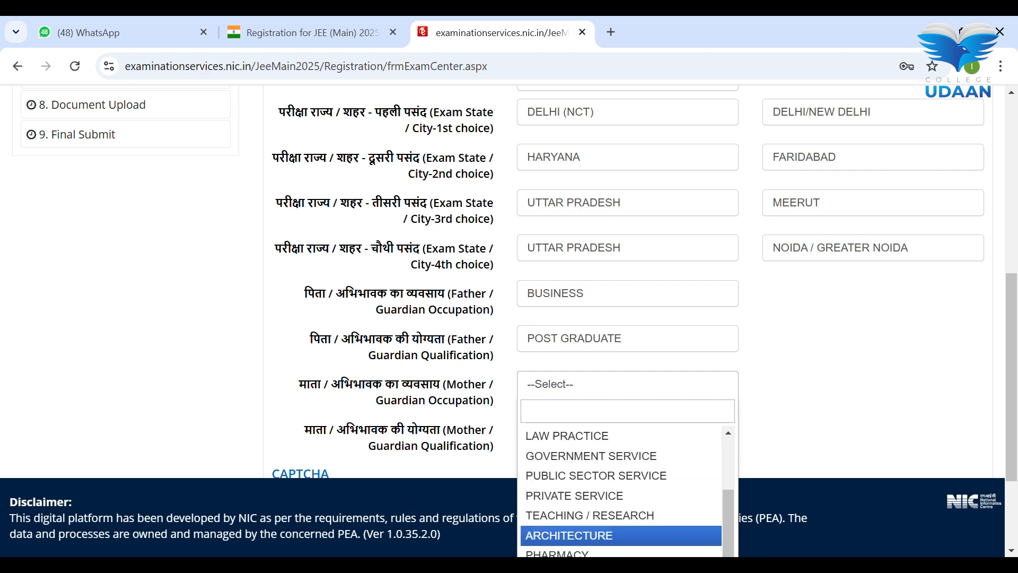
pyautogui.click(610, 515)
pyautogui.scroll(-1, 610, 450)
pyautogui.click(610, 350)
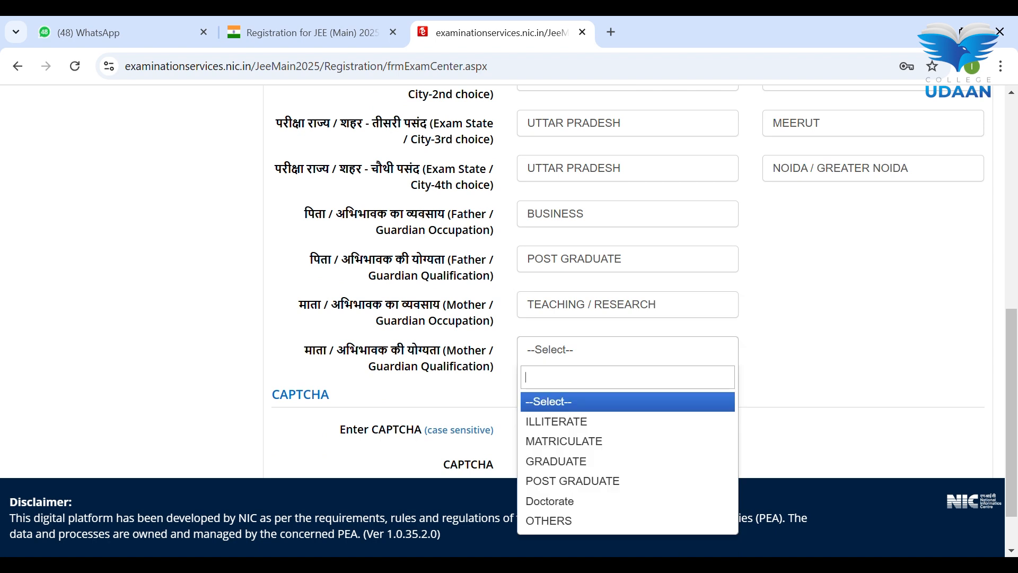
pyautogui.press('Down')
pyautogui.press('Down')
pyautogui.press('Down')
pyautogui.press('Return')
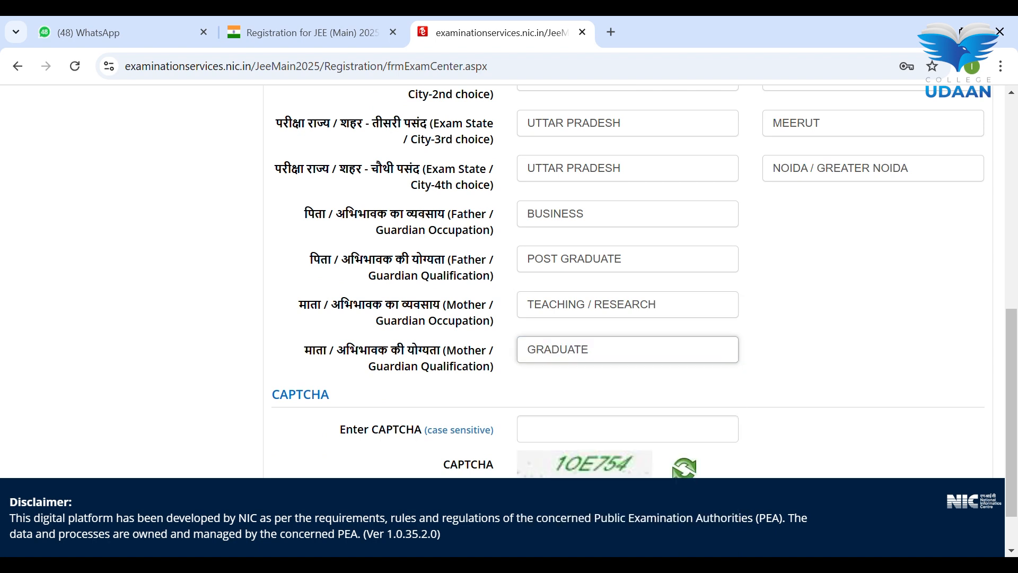
# Submit the exam section with CAPTCHA 10E754, then retry with I3W306 and save
pyautogui.scroll(-1, 628, 366)
pyautogui.click(628, 366)
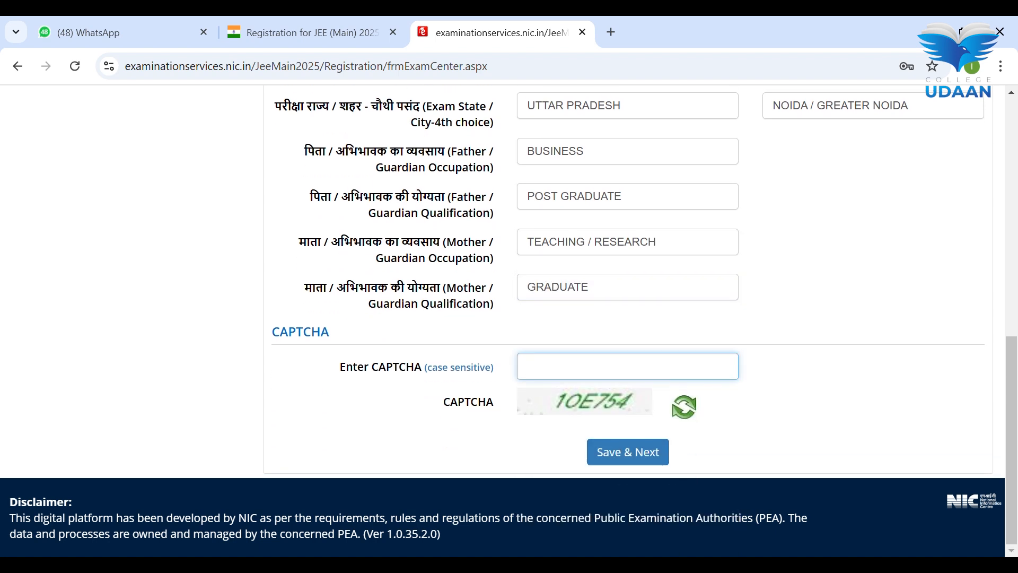
pyautogui.write('10E754')
pyautogui.press('Return')
pyautogui.press('Return')
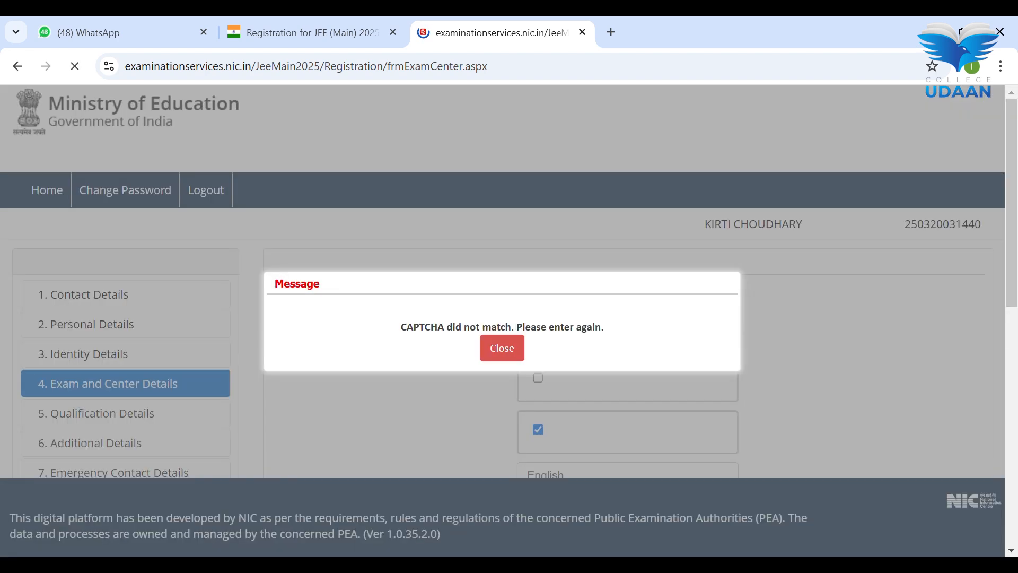
pyautogui.press('Return')
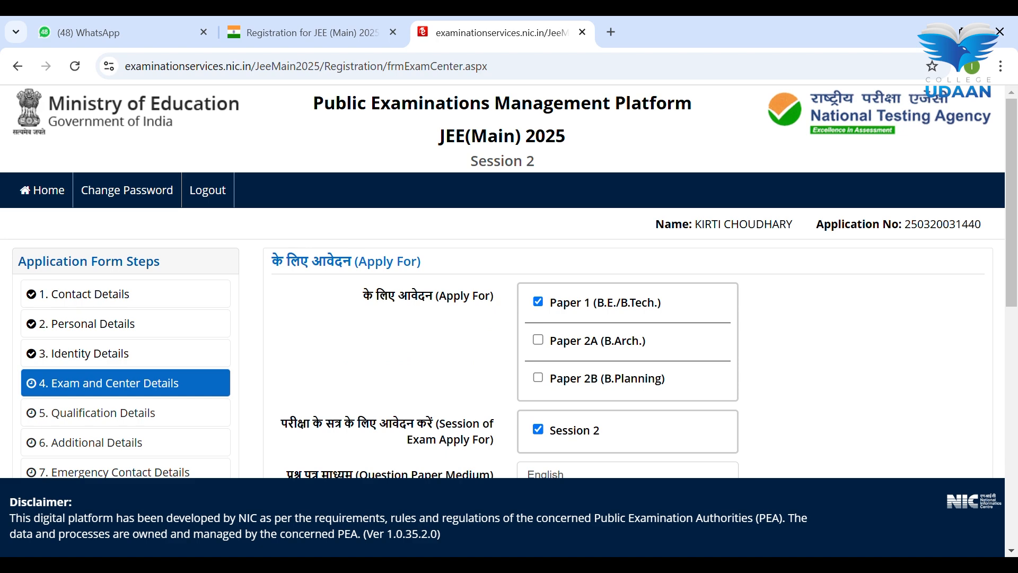
pyautogui.scroll(-7, 628, 286)
pyautogui.click(628, 367)
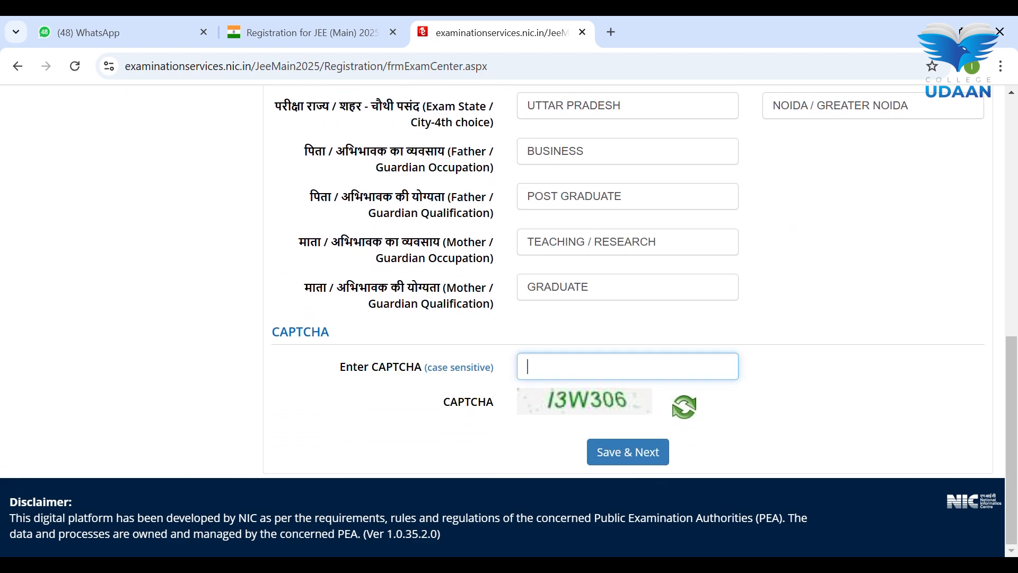
pyautogui.write('I3W306')
pyautogui.press('Return')
pyautogui.press('Return')
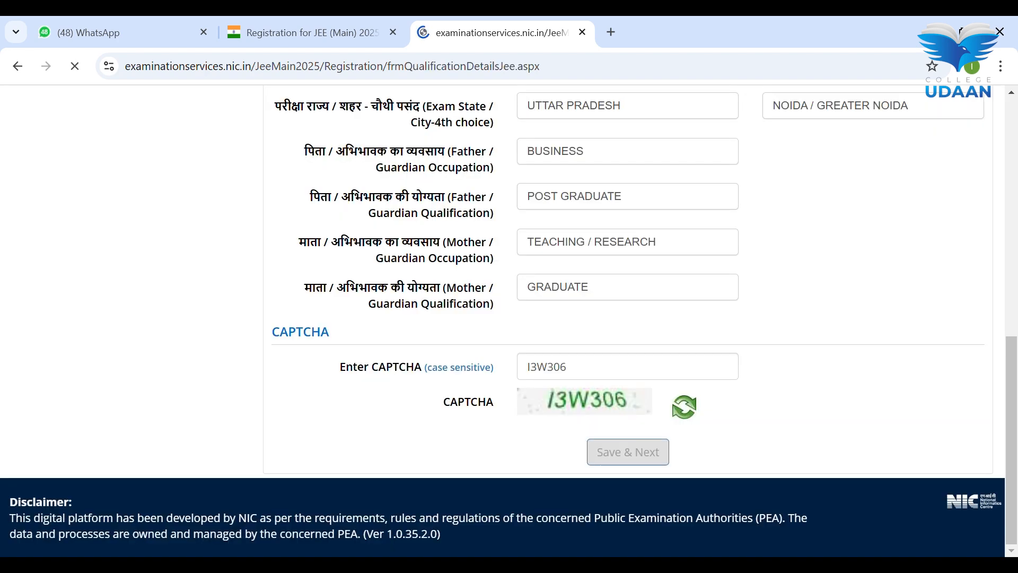
# Mark the 10th class as Passed with year of passing 2019
pyautogui.scroll(-1, 446, 318)
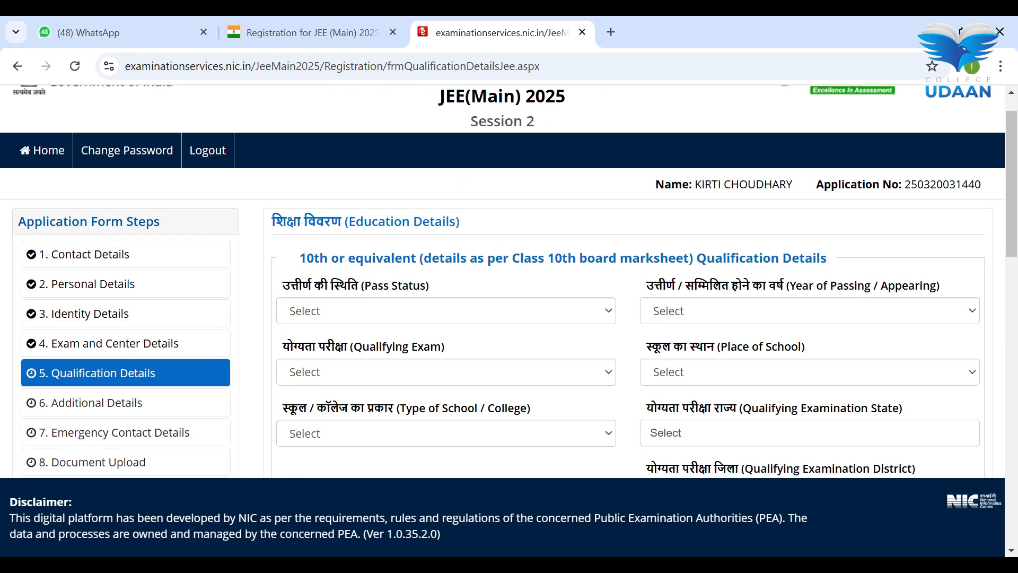
pyautogui.click(446, 311)
pyautogui.click(447, 351)
pyautogui.click(809, 311)
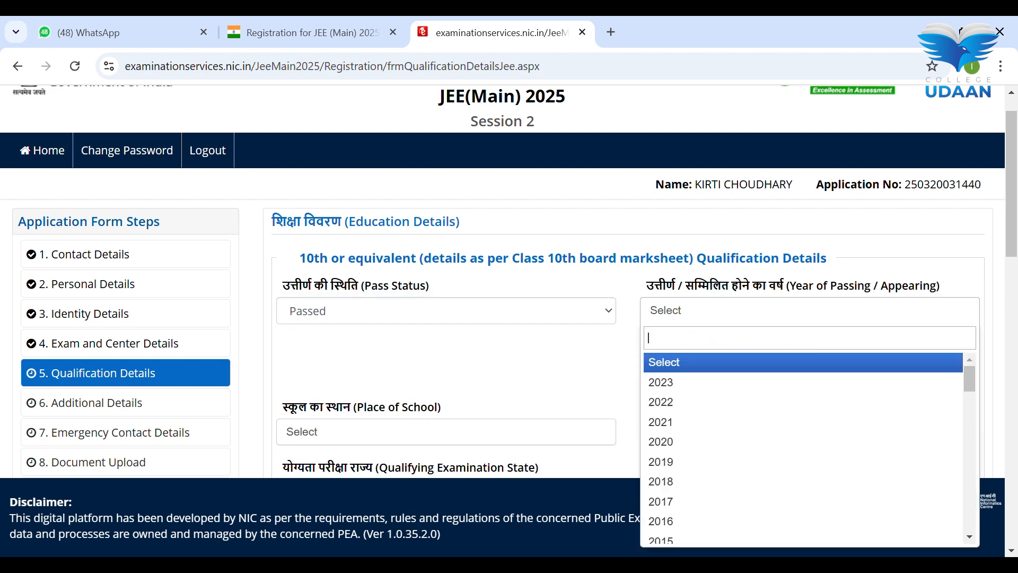
pyautogui.press('Down')
pyautogui.press('Down')
pyautogui.press('Down')
pyautogui.press('Down')
pyautogui.press('Down')
pyautogui.press('Down')
pyautogui.press('Down')
pyautogui.press('Down')
pyautogui.press('Down')
pyautogui.press('Down')
pyautogui.press('Down')
pyautogui.press('Down')
pyautogui.press('Down')
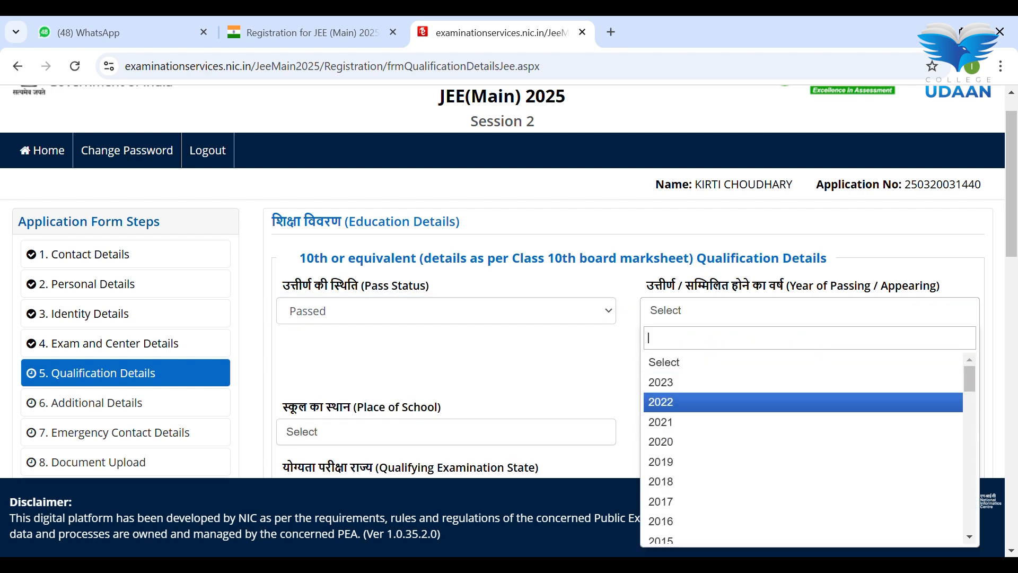
pyautogui.press('Down')
pyautogui.press('Down')
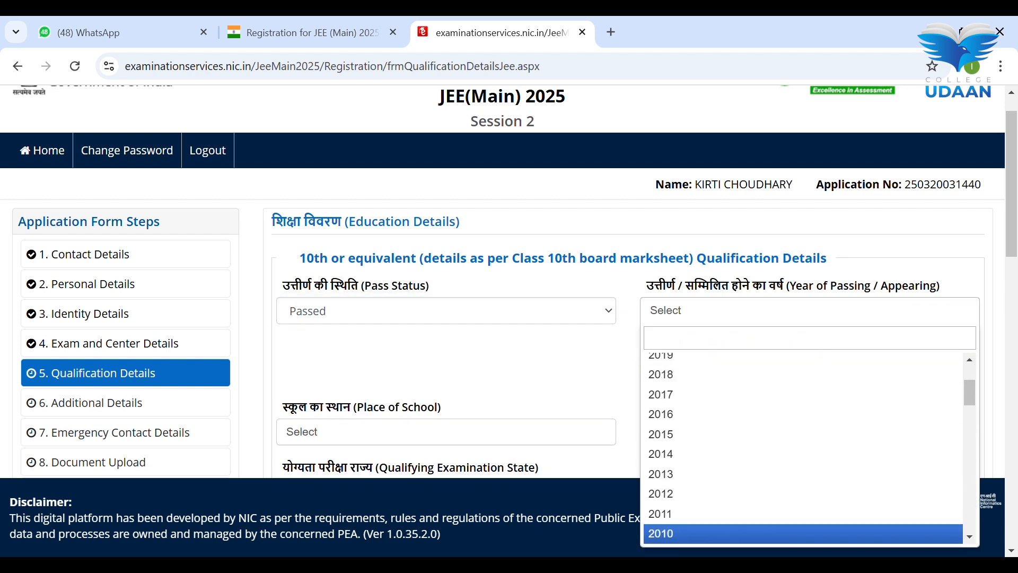
pyautogui.press('Up')
pyautogui.press('Up')
pyautogui.press('Up')
pyautogui.press('Up')
pyautogui.press('Up')
pyautogui.press('Up')
pyautogui.press('Up')
pyautogui.press('Up')
pyautogui.press('Up')
pyautogui.press('Up')
pyautogui.press('Up')
pyautogui.press('Up')
pyautogui.press('Down')
pyautogui.press('Down')
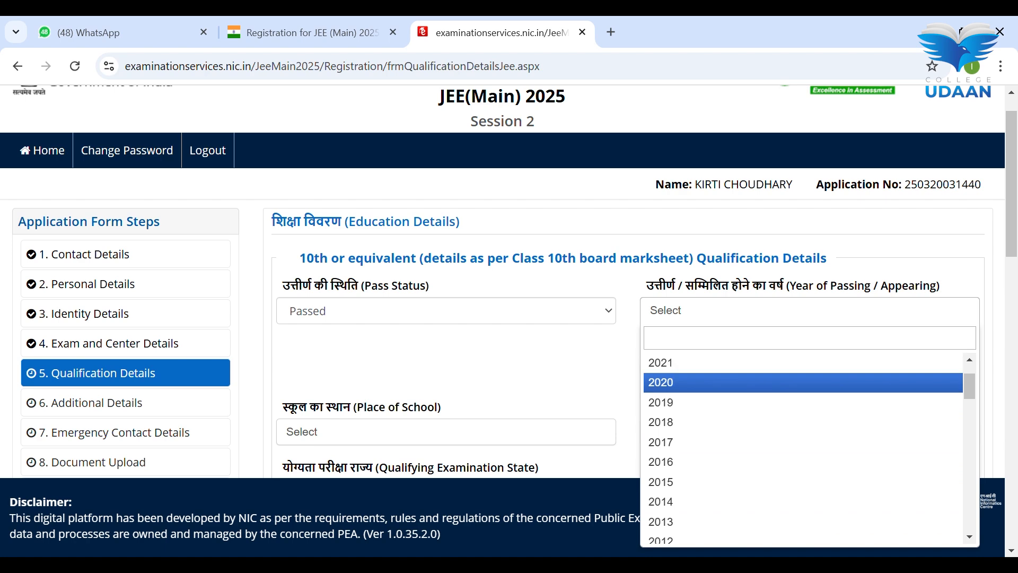
pyautogui.press('Return')
pyautogui.scroll(1, 810, 310)
pyautogui.click(810, 311)
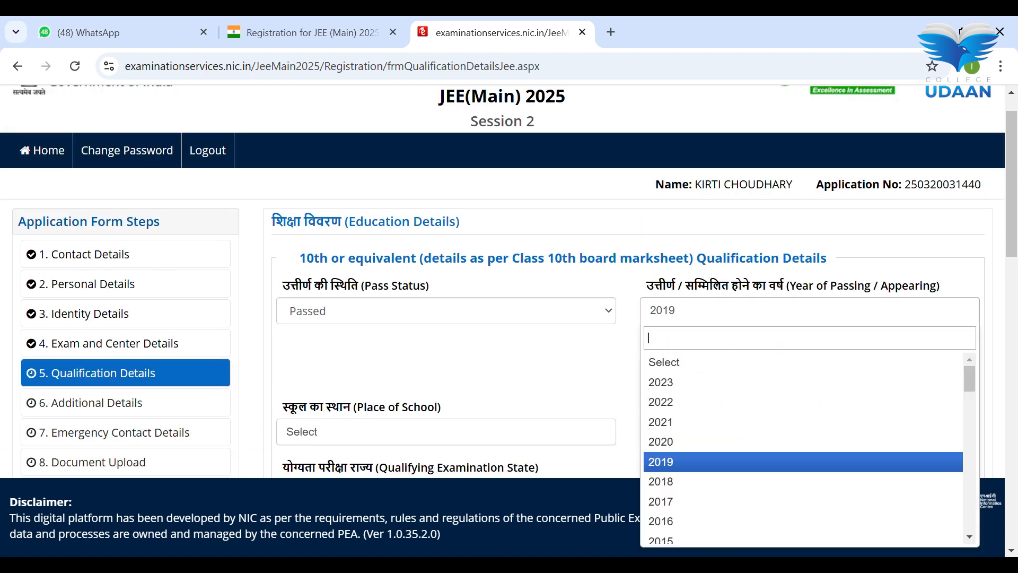
pyautogui.press('Return')
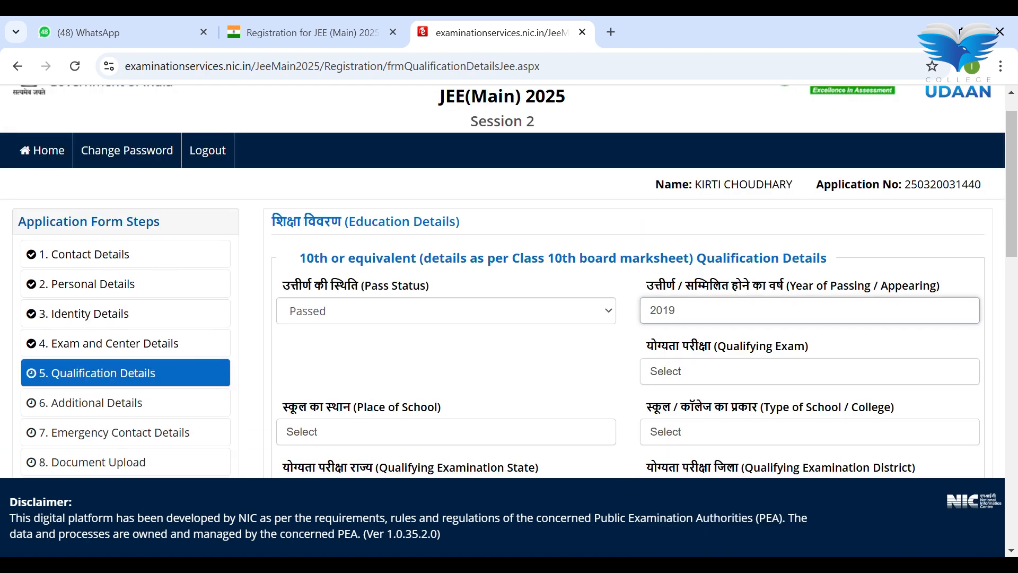
# Set qualifying exam to 10th or Equivalent and place of school to Urban
pyautogui.click(809, 371)
pyautogui.click(743, 443)
pyautogui.scroll(-2, 743, 371)
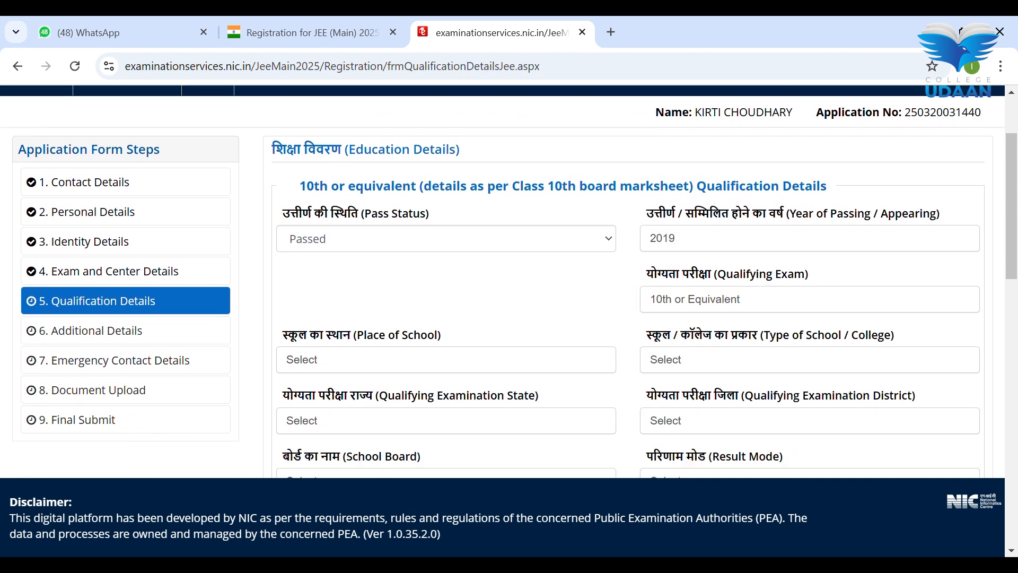
pyautogui.click(446, 329)
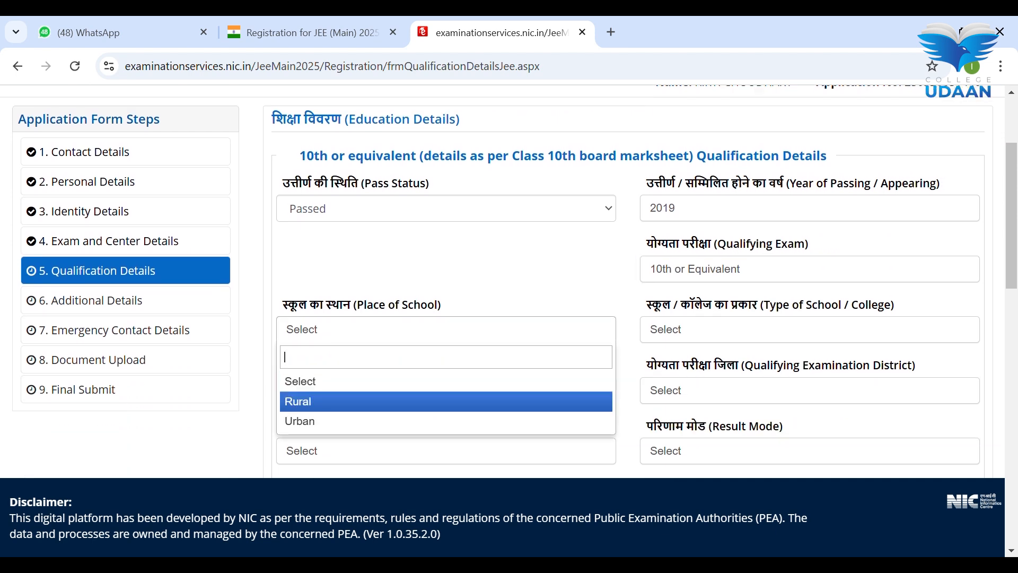
pyautogui.click(446, 421)
# Choose Private Unaided as the type of school
pyautogui.scroll(-1, 636, 329)
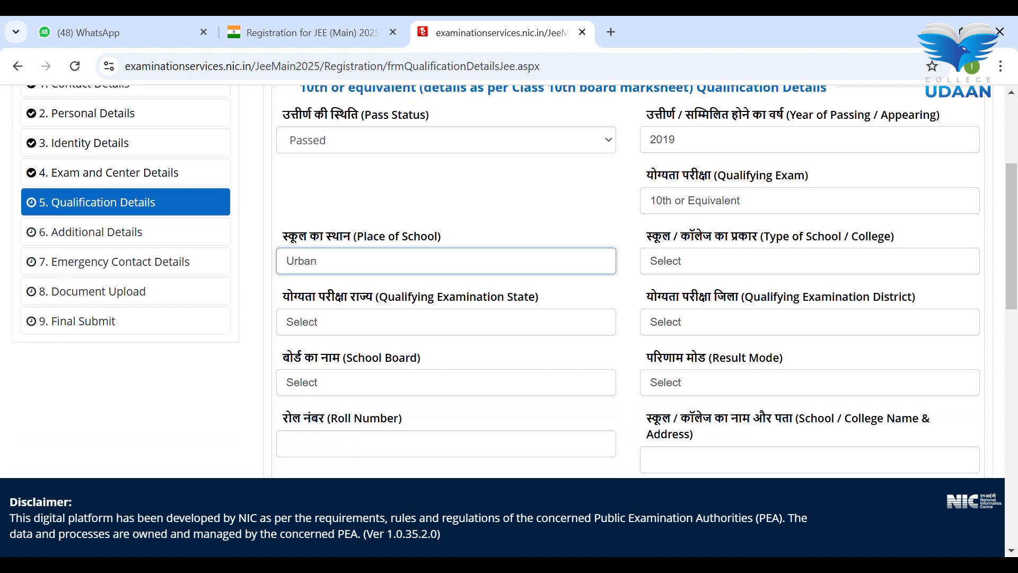
pyautogui.click(810, 261)
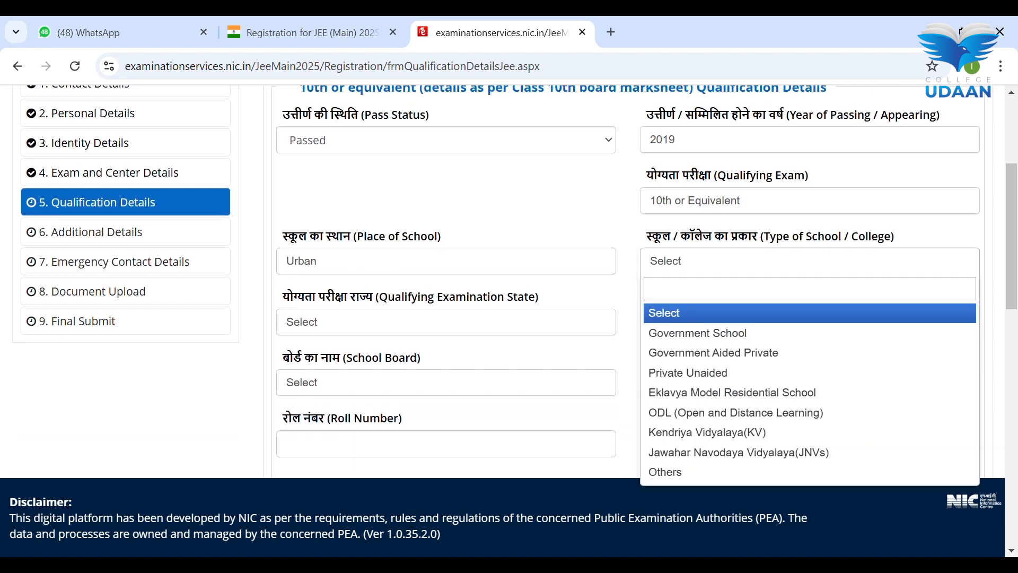
pyautogui.press('Down')
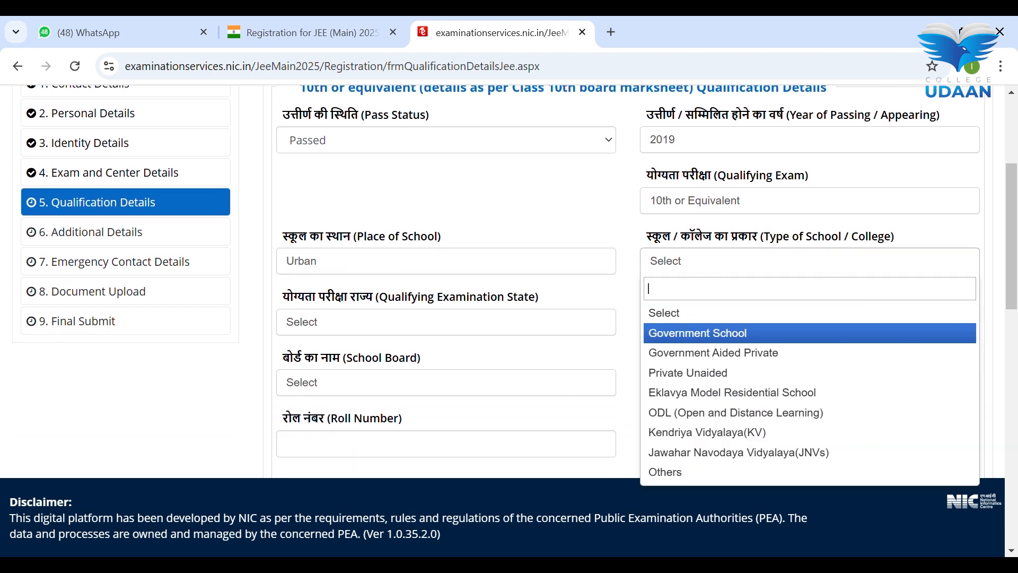
pyautogui.press('Down')
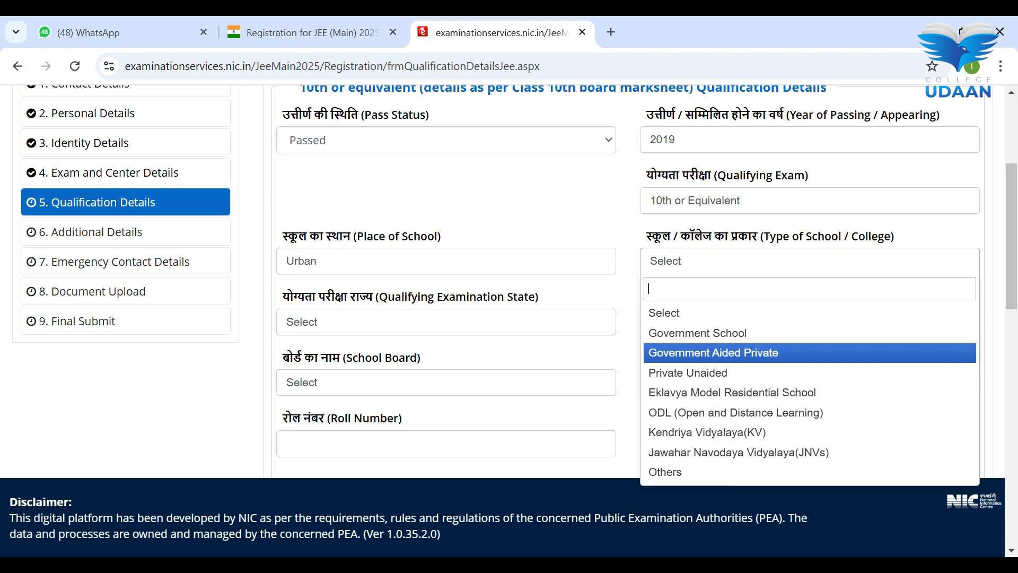
pyautogui.press('Down')
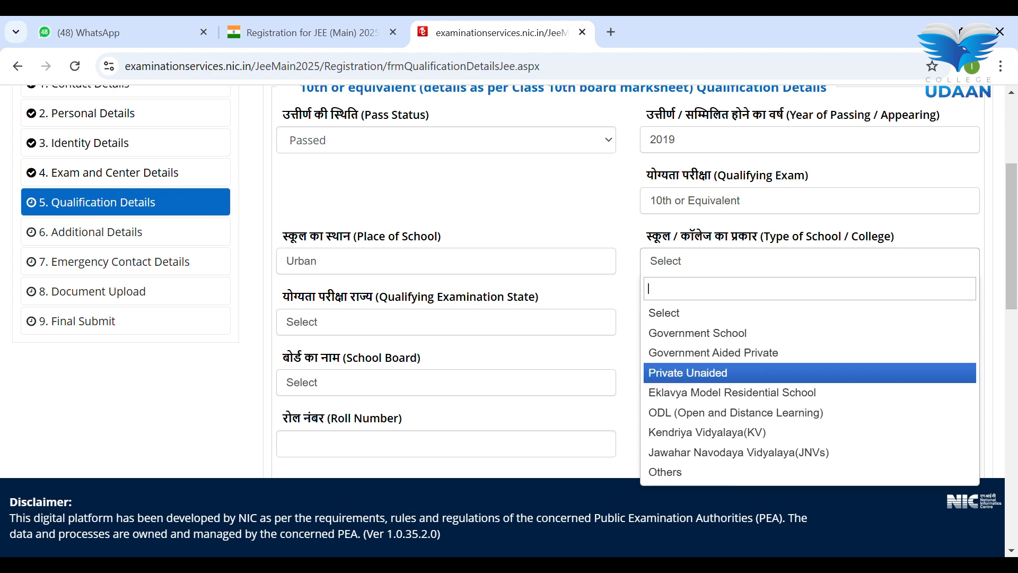
pyautogui.click(688, 373)
# Set the 10th qualifying examination state to UTTAR PRADESH
pyautogui.scroll(-1, 628, 319)
pyautogui.click(446, 237)
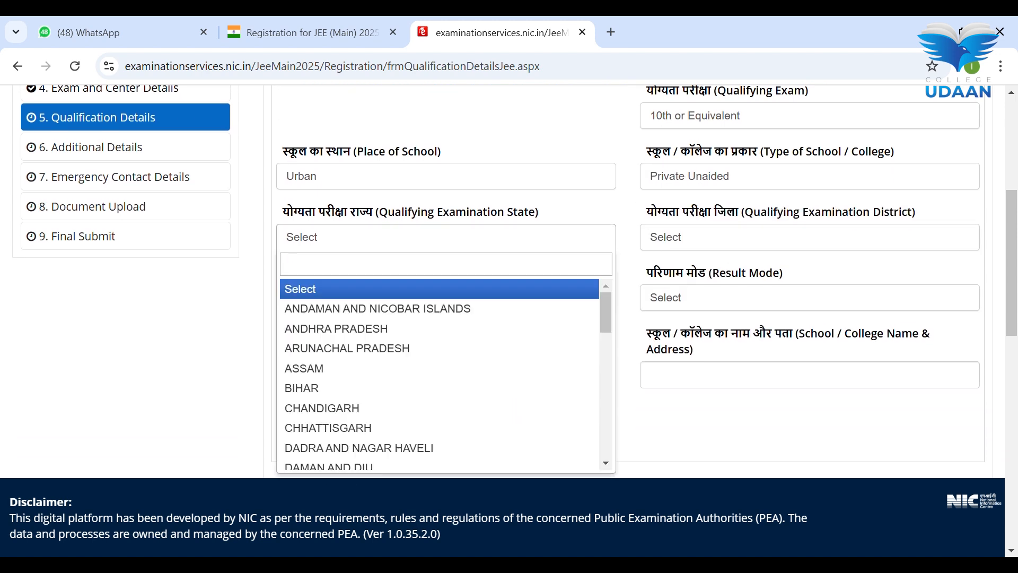
pyautogui.write('de')
pyautogui.press('Return')
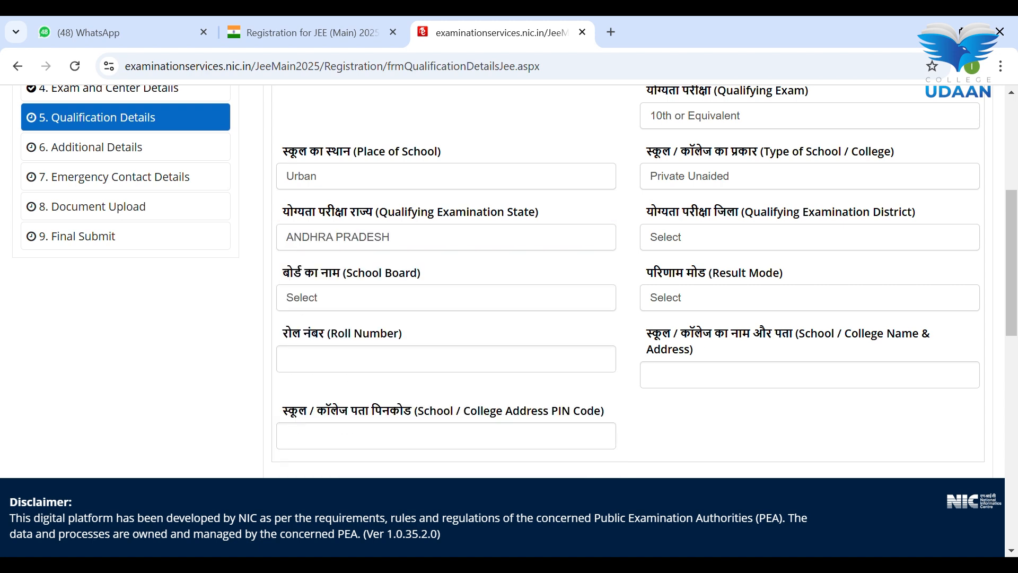
pyautogui.click(569, 249)
pyautogui.write('De')
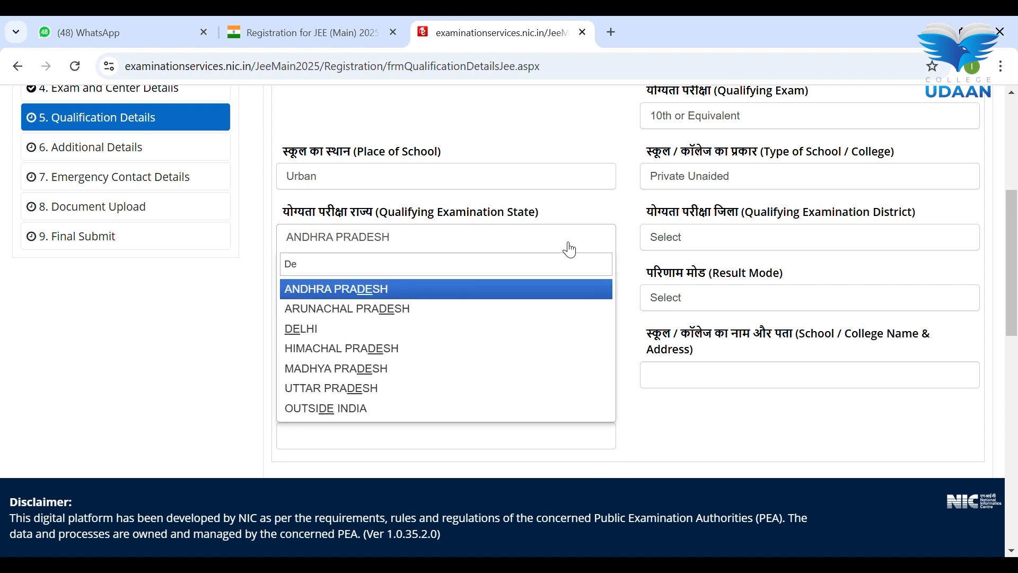
pyautogui.press('Down')
pyautogui.press('Down')
pyautogui.write('ut')
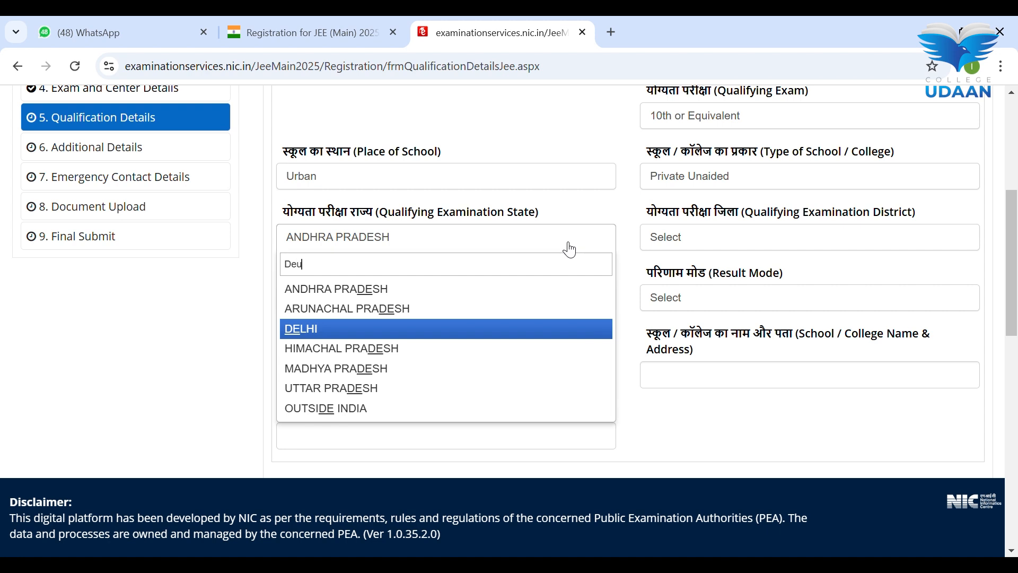
pyautogui.press('BackSpace')
pyautogui.press('BackSpace')
pyautogui.press('BackSpace')
pyautogui.press('BackSpace')
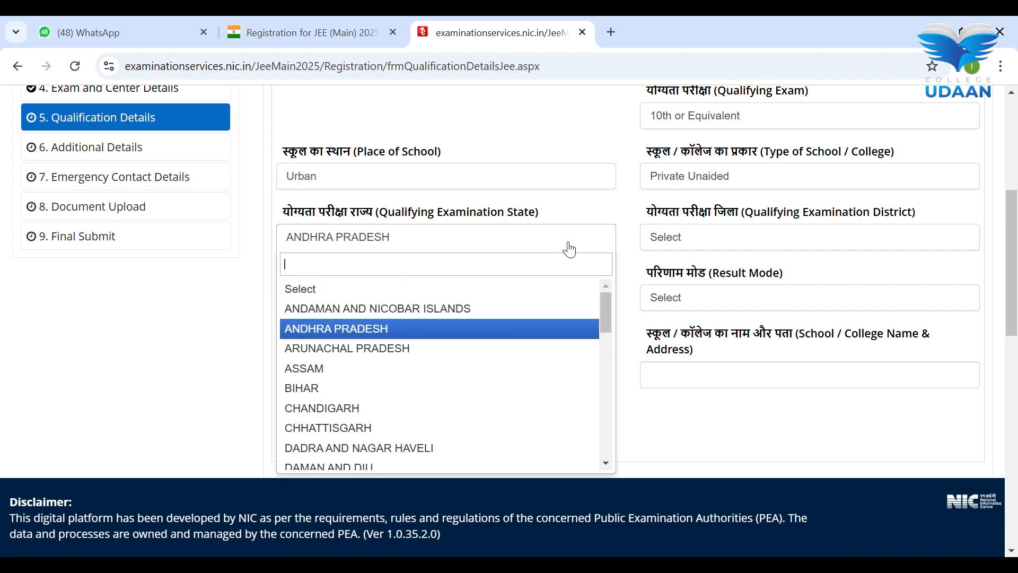
pyautogui.write('Utt')
pyautogui.press('Return')
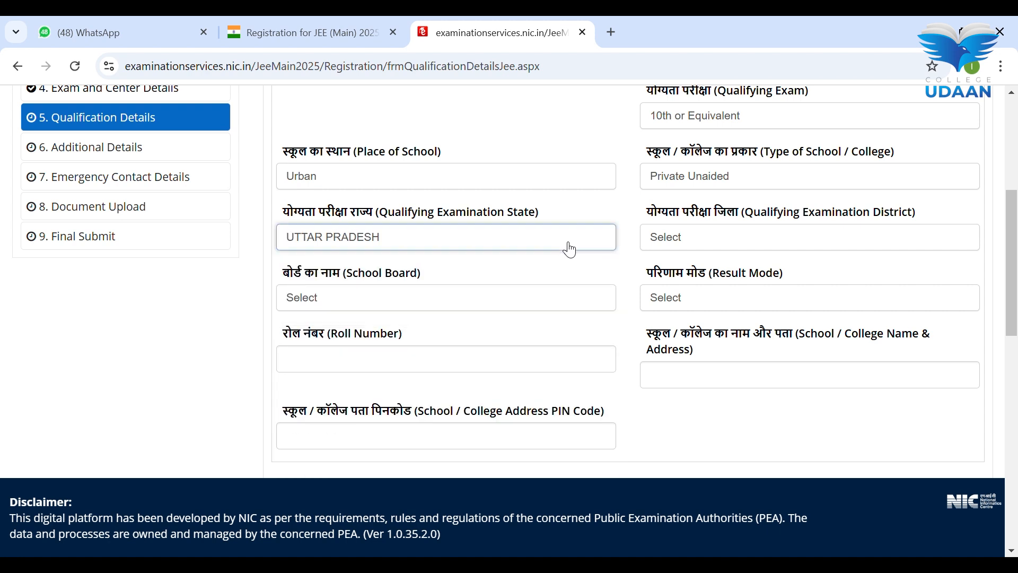
# Choose GHAZIABAD as the 10th examination district
pyautogui.press('Tab')
pyautogui.press('Down')
pyautogui.press('Down')
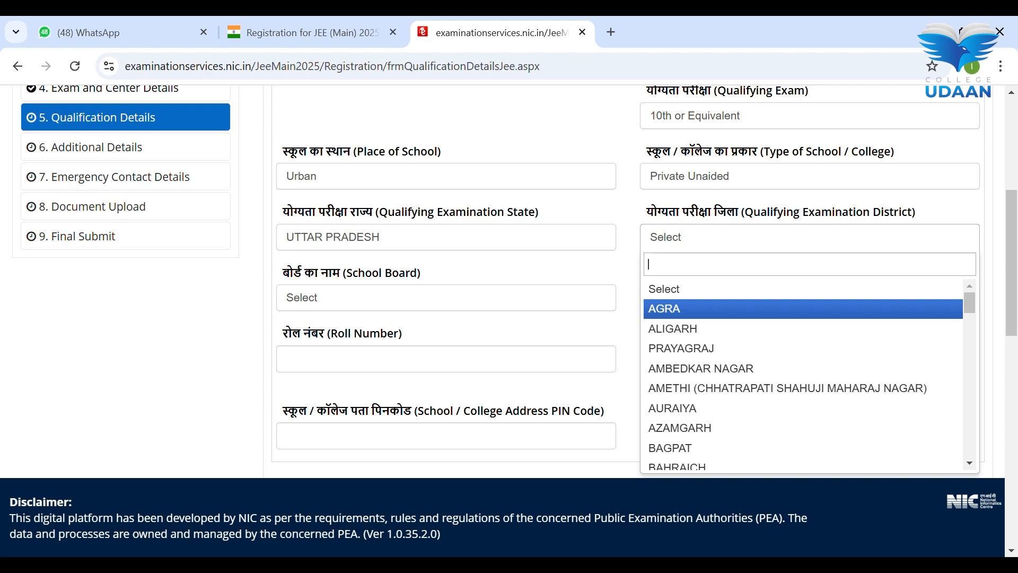
pyautogui.press('Down')
pyautogui.press('Down')
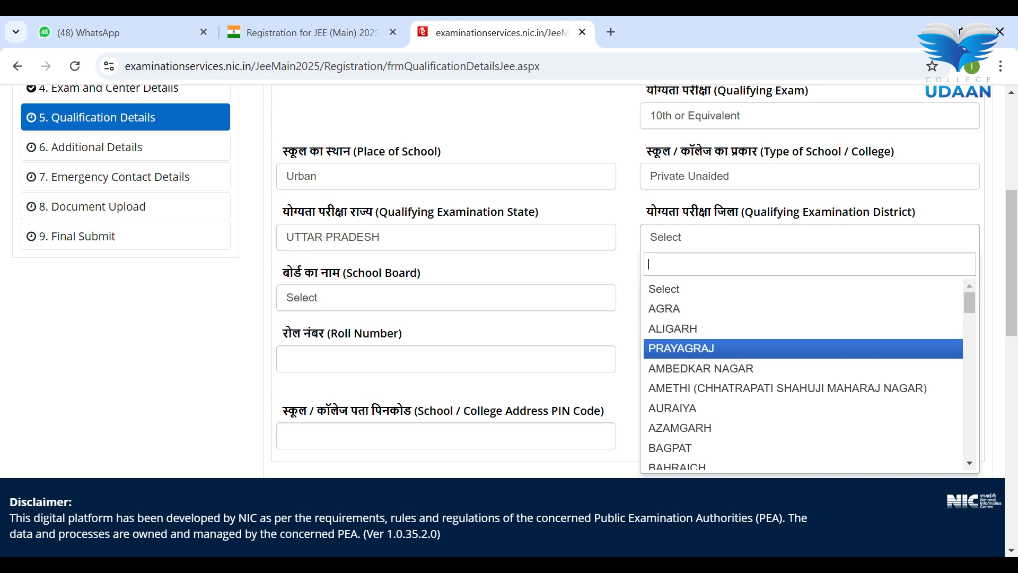
pyautogui.write('g')
pyautogui.press('Down')
pyautogui.press('Down')
pyautogui.press('Down')
pyautogui.press('Down')
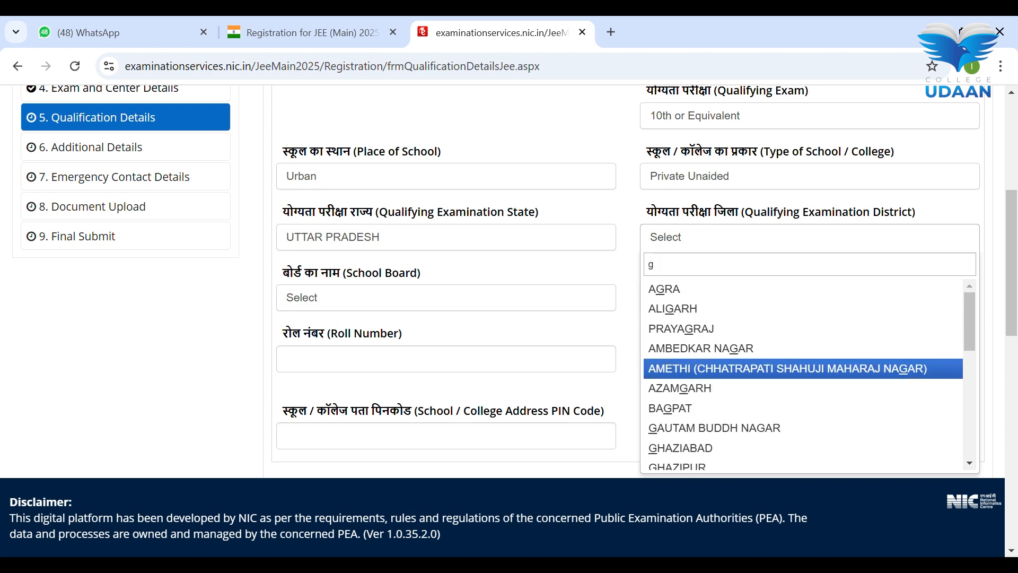
pyautogui.press('Down')
pyautogui.press('Down')
pyautogui.press('Down')
pyautogui.press('Down')
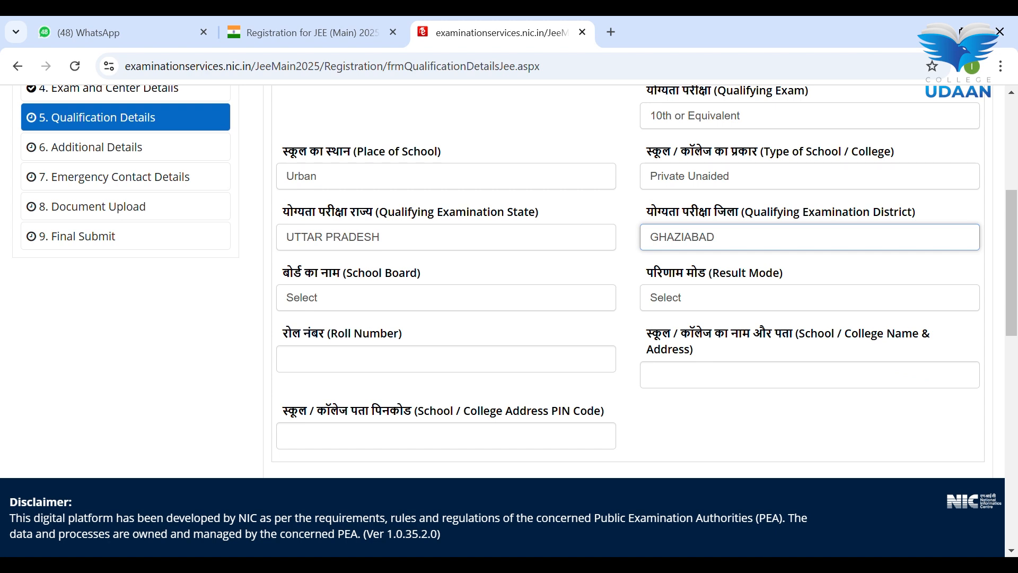
# Set the board to CENTRAL BOARD OF SECONDARY EDUCATION and result mode to Percentage
pyautogui.click(446, 298)
pyautogui.click(411, 429)
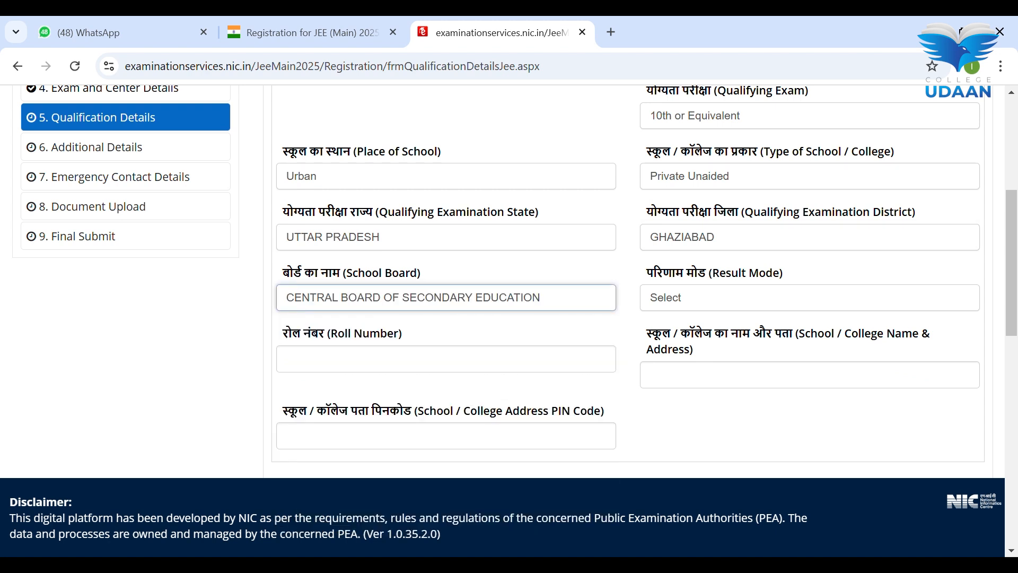
pyautogui.click(810, 298)
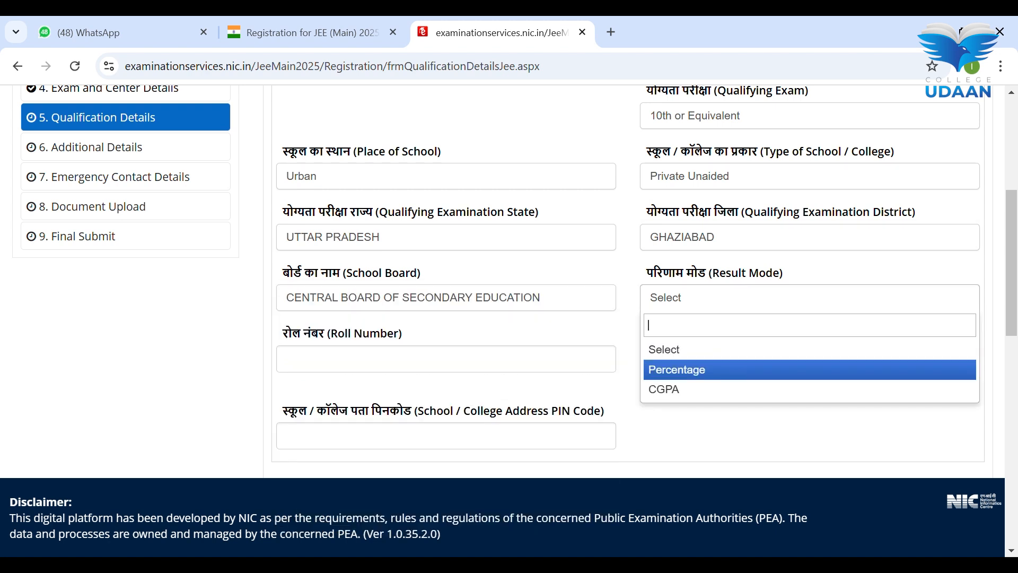
pyautogui.click(810, 370)
pyautogui.scroll(-1, 628, 286)
# Enter 10th marks as 560 out of 600, plus the roll number
pyautogui.click(386, 284)
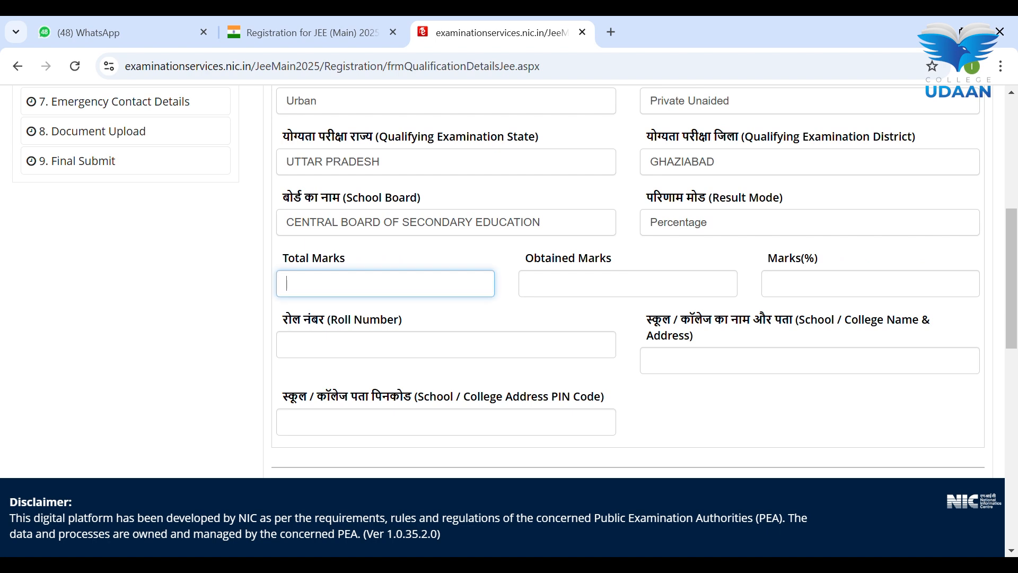
pyautogui.write('600')
pyautogui.press('Tab')
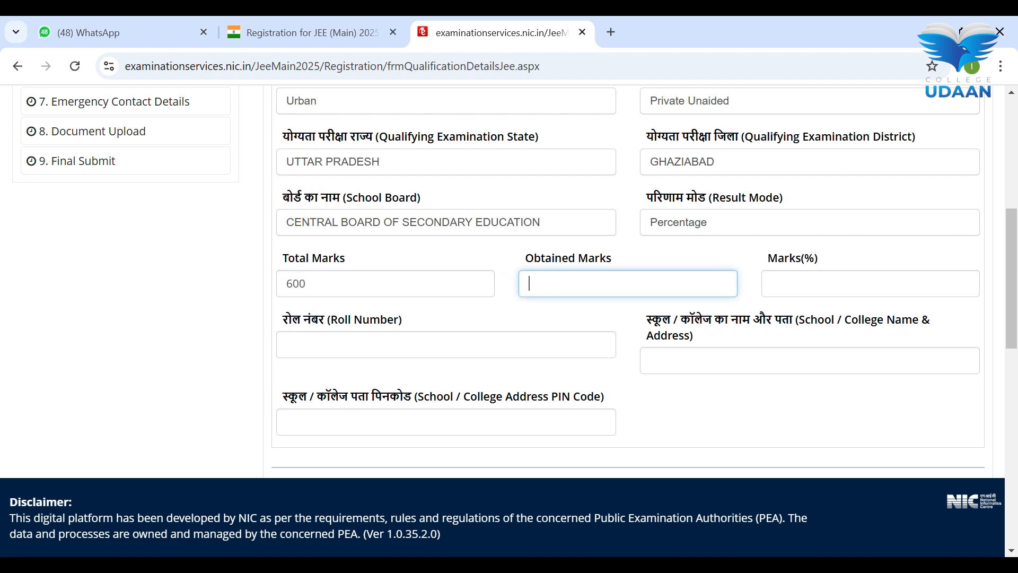
pyautogui.write('560')
pyautogui.press('Tab')
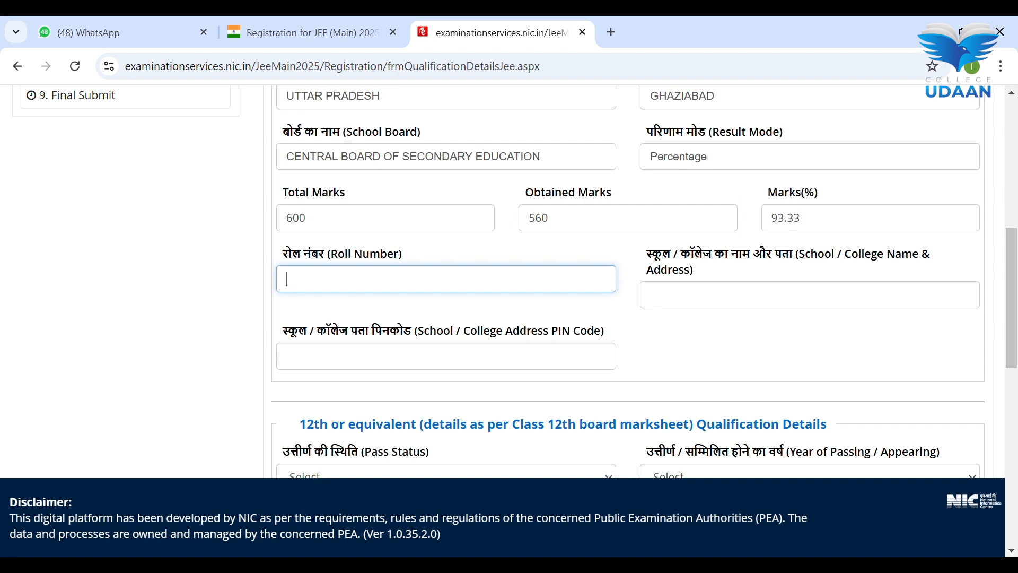
# Fill the school as 'Vanasthali public school, vasundhra' with PIN code 110092
pyautogui.scroll(-1, 628, 281)
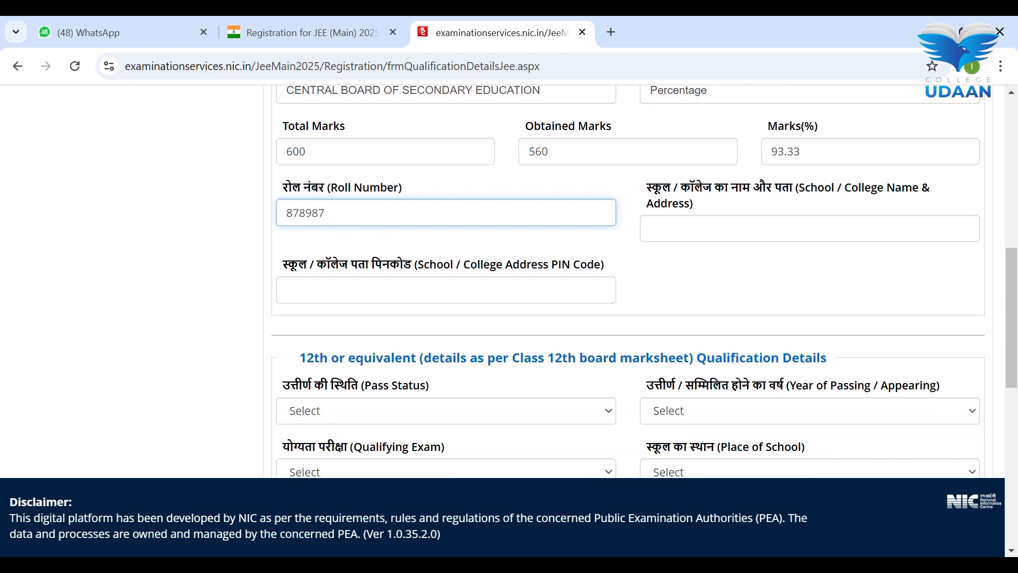
pyautogui.press('Tab')
pyautogui.write('Vans')
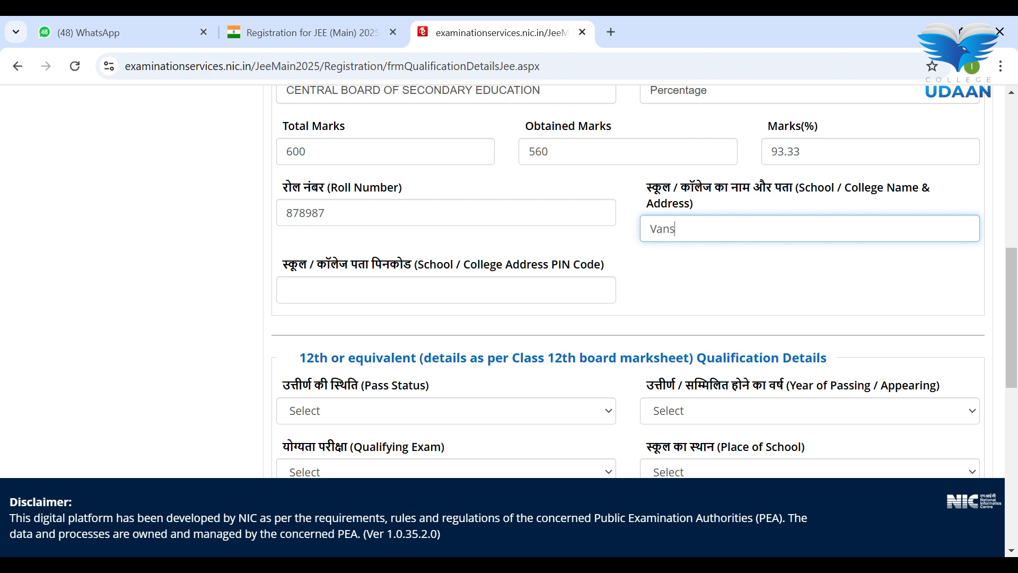
pyautogui.press('BackSpace')
pyautogui.write('asthali puv')
pyautogui.press('BackSpace')
pyautogui.write('blic sch')
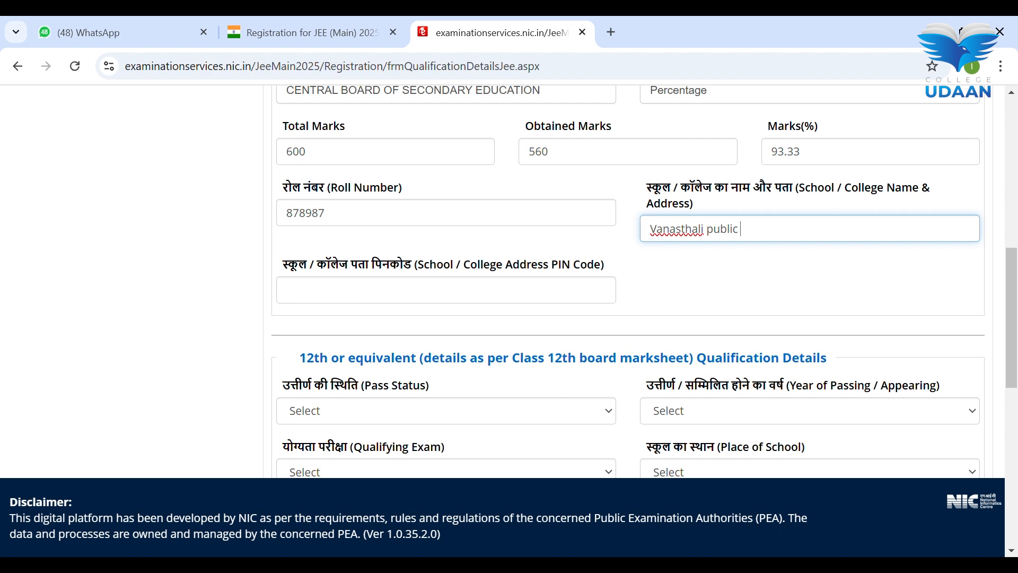
pyautogui.write('ool, vasundhra')
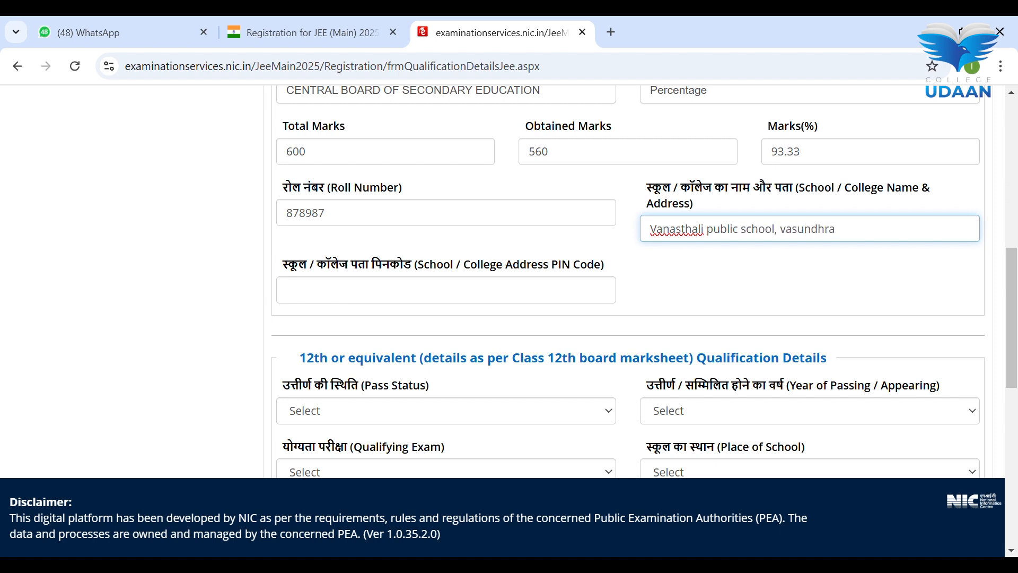
pyautogui.press('Tab')
pyautogui.write('1100')
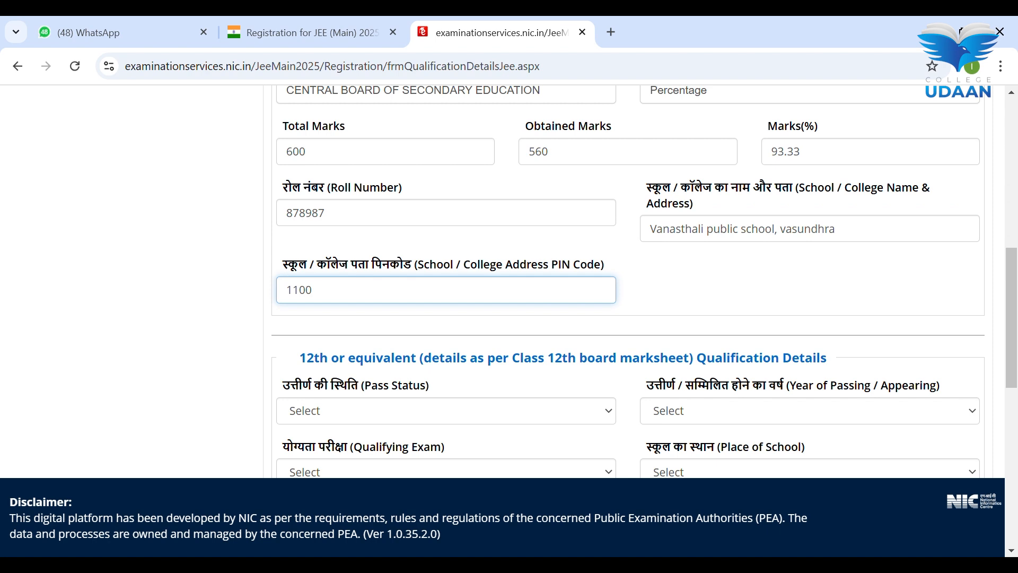
pyautogui.write('92')
pyautogui.scroll(-3, 626, 281)
# Set the 12th pass status to Passed with 2023 as the year of passing
pyautogui.press('Tab')
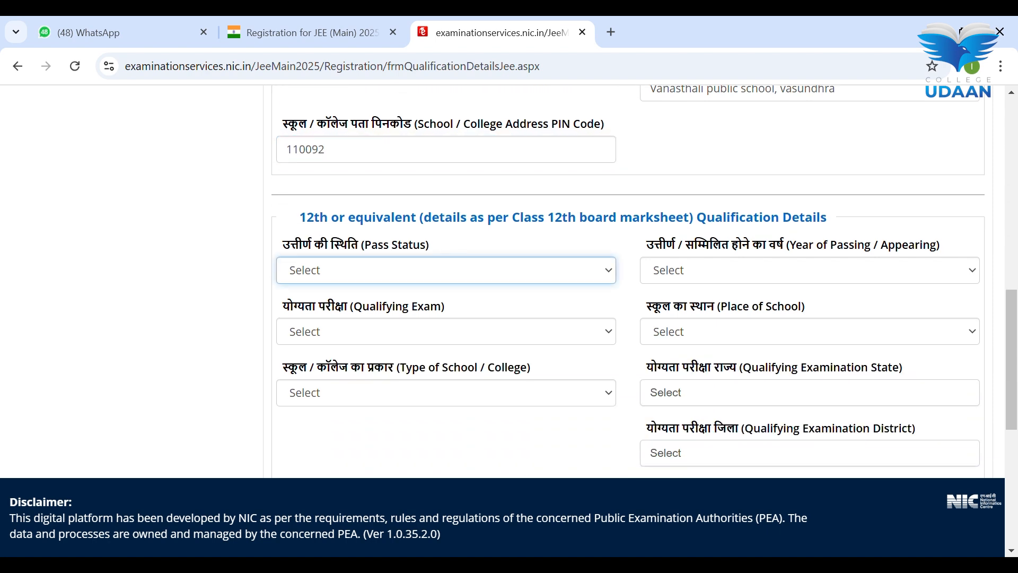
pyautogui.press('Down')
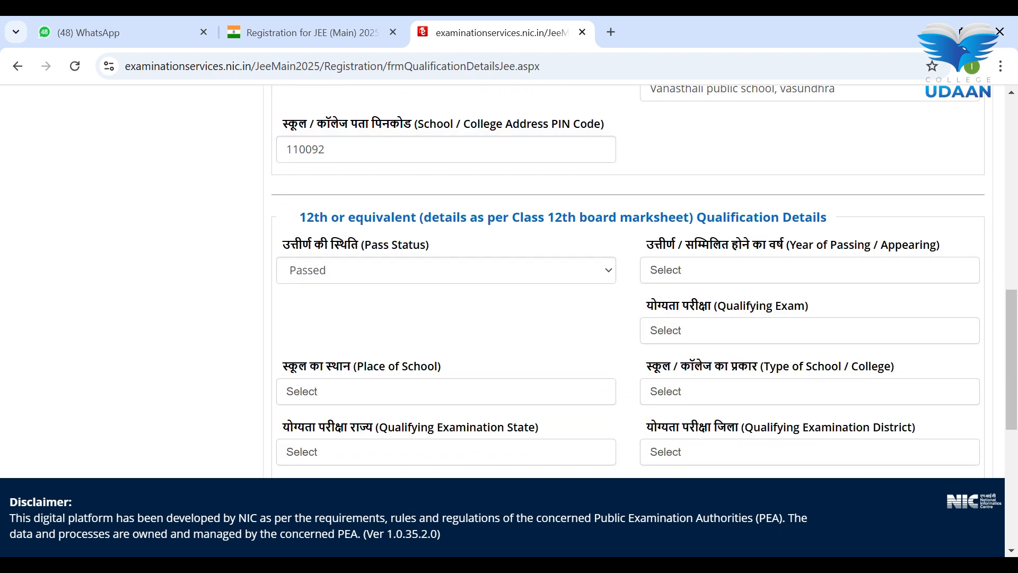
pyautogui.scroll(-1, 628, 281)
pyautogui.click(810, 233)
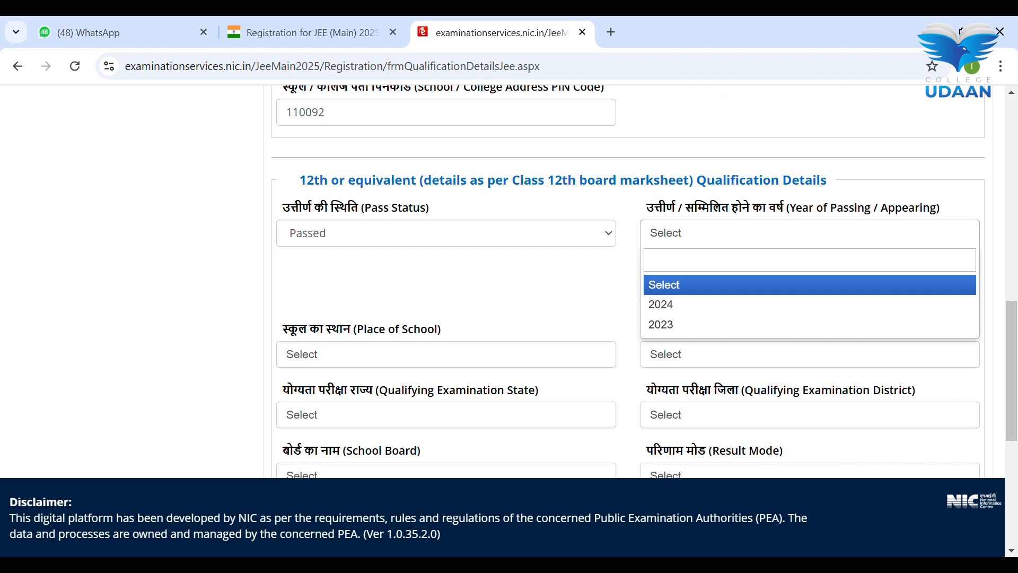
pyautogui.click(810, 324)
pyautogui.scroll(-1, 810, 282)
pyautogui.scroll(1, 810, 282)
pyautogui.click(810, 235)
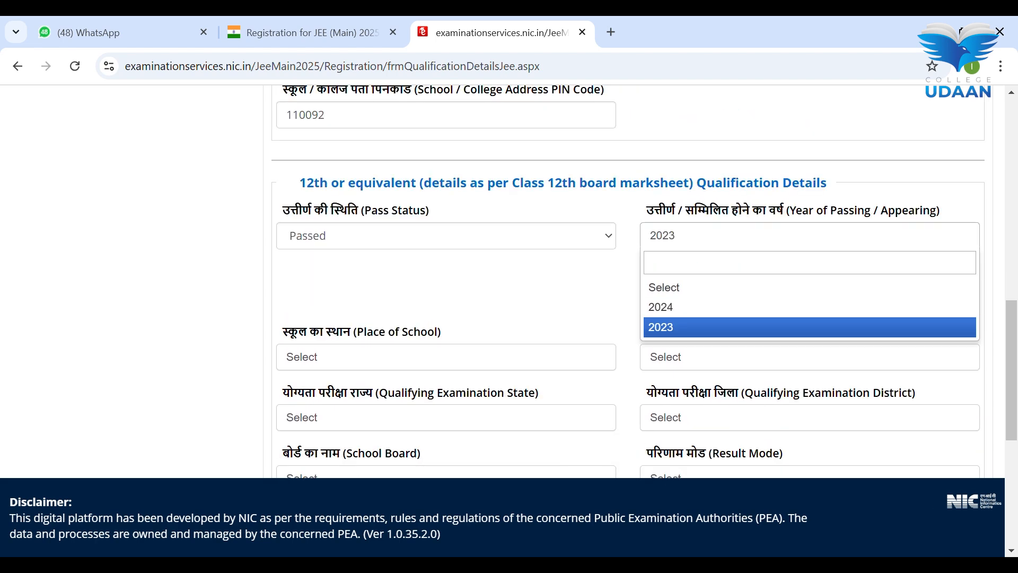
pyautogui.click(810, 327)
# Choose the National Defence Academy final examination as the qualifying exam
pyautogui.click(810, 296)
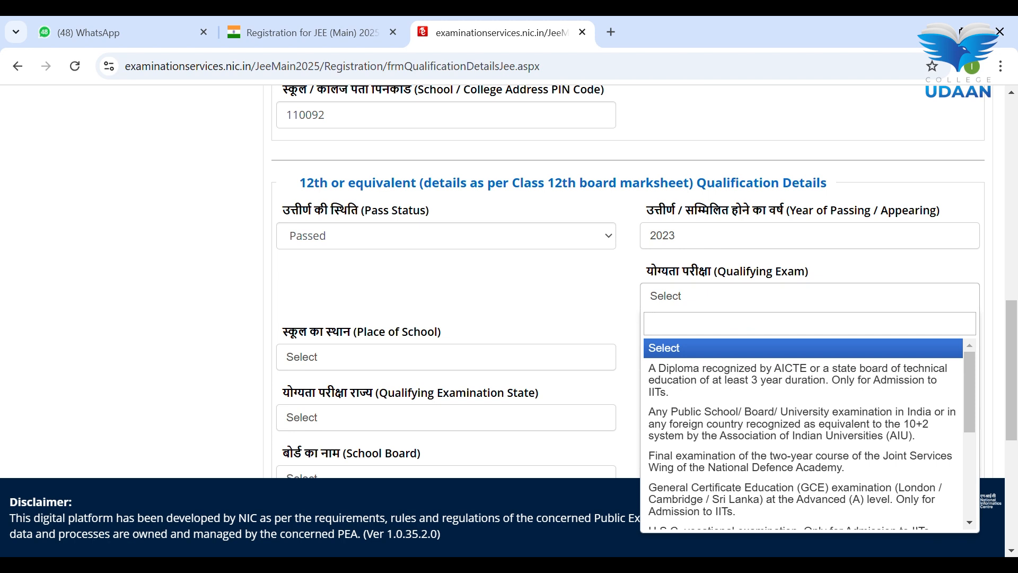
pyautogui.press('Down')
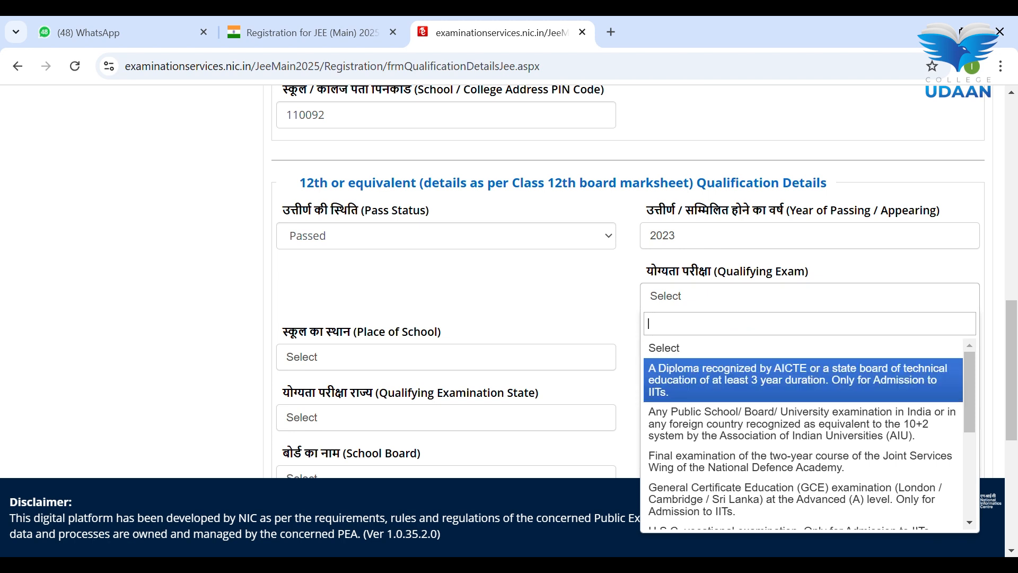
pyautogui.press('Down')
pyautogui.press('Down')
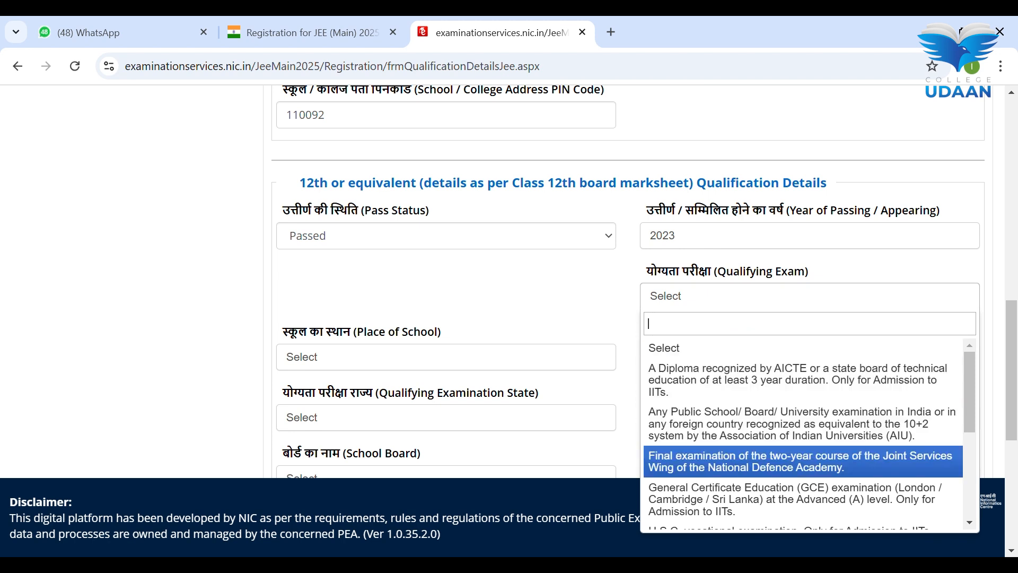
pyautogui.click(803, 462)
pyautogui.scroll(-1, 628, 297)
# Set the place of school to Urban and school type to Government School
pyautogui.click(446, 286)
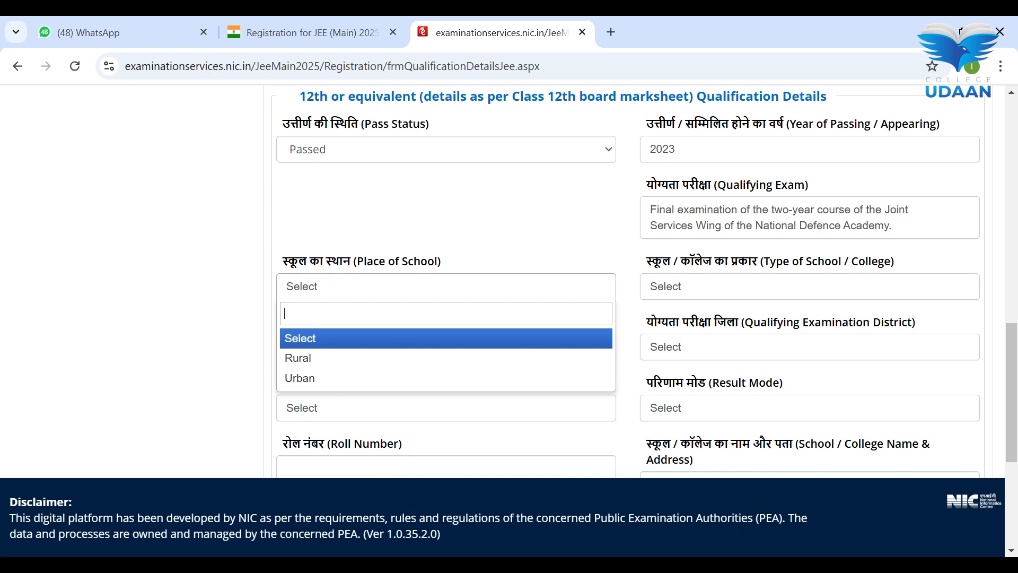
pyautogui.click(372, 379)
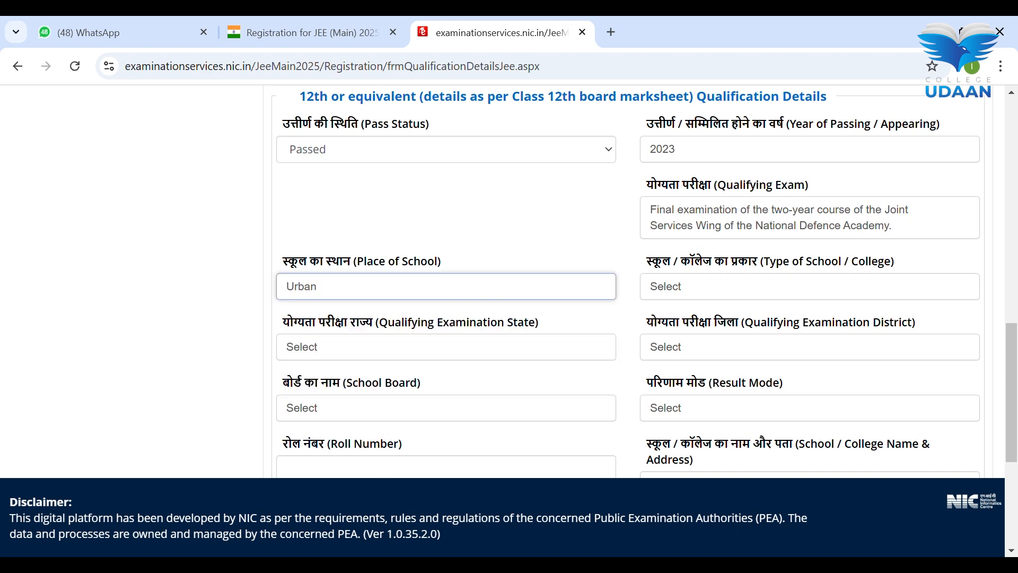
pyautogui.click(371, 287)
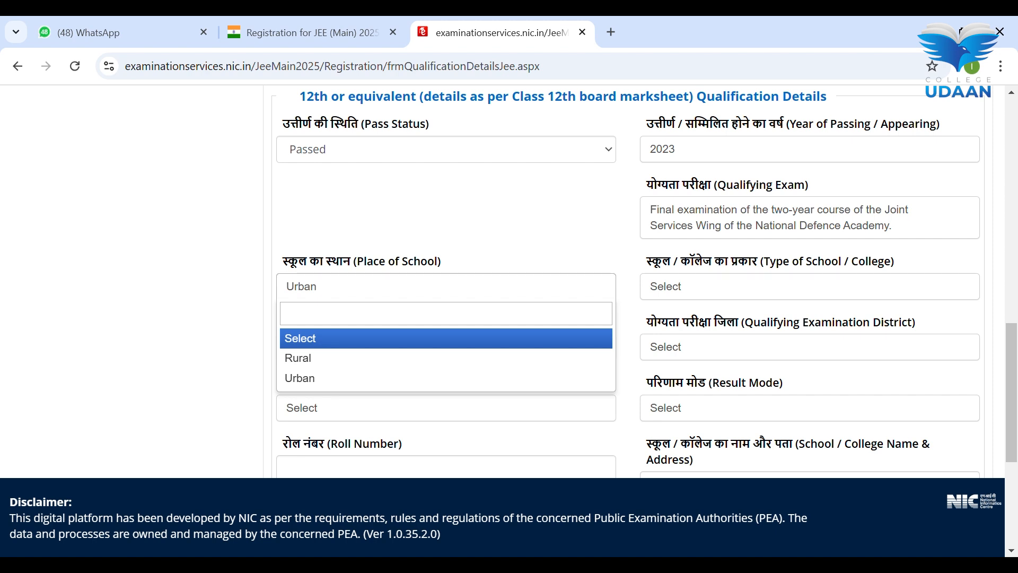
pyautogui.click(371, 287)
pyautogui.click(743, 287)
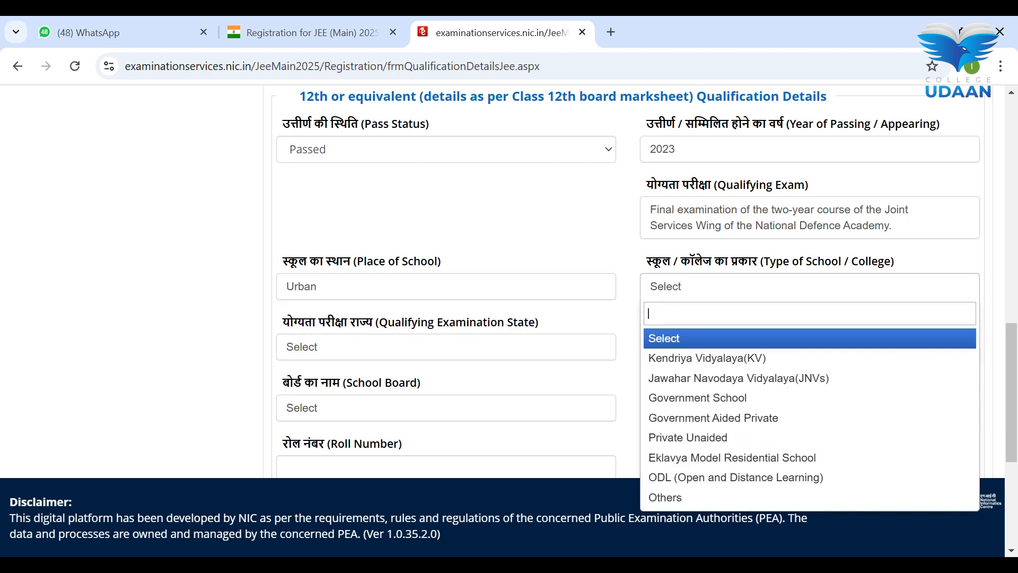
pyautogui.press('Down')
pyautogui.press('Down')
pyautogui.press('Down')
pyautogui.press('Return')
pyautogui.scroll(-2, 626, 281)
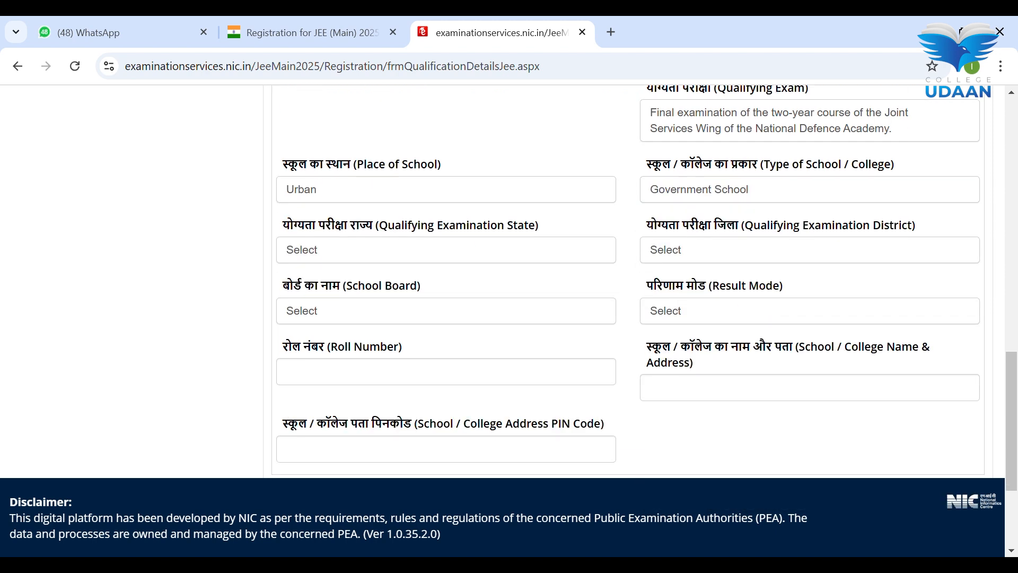
# Choose DELHI as the examination state and NORTH DELHI as the district
pyautogui.click(446, 250)
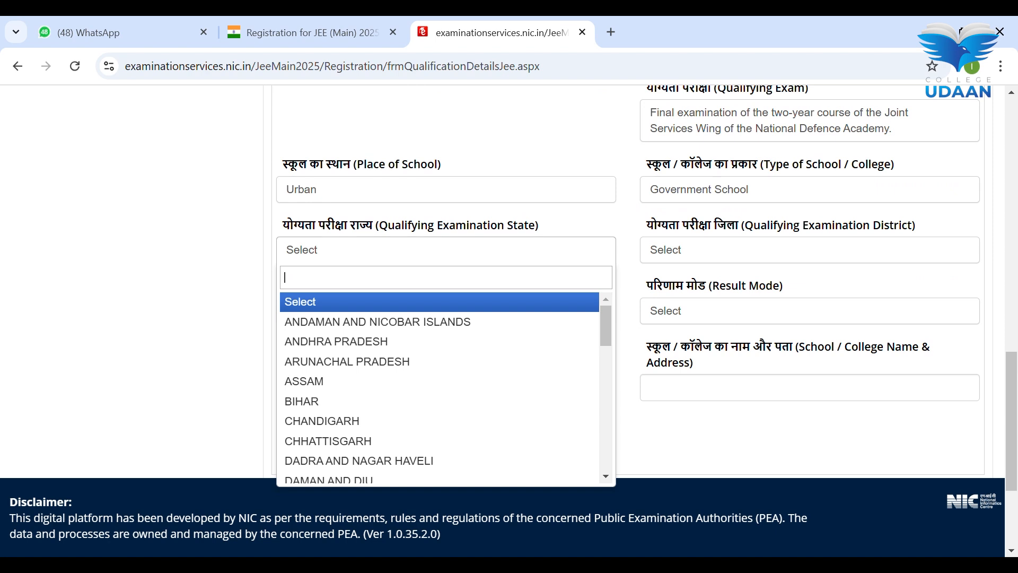
pyautogui.write('de')
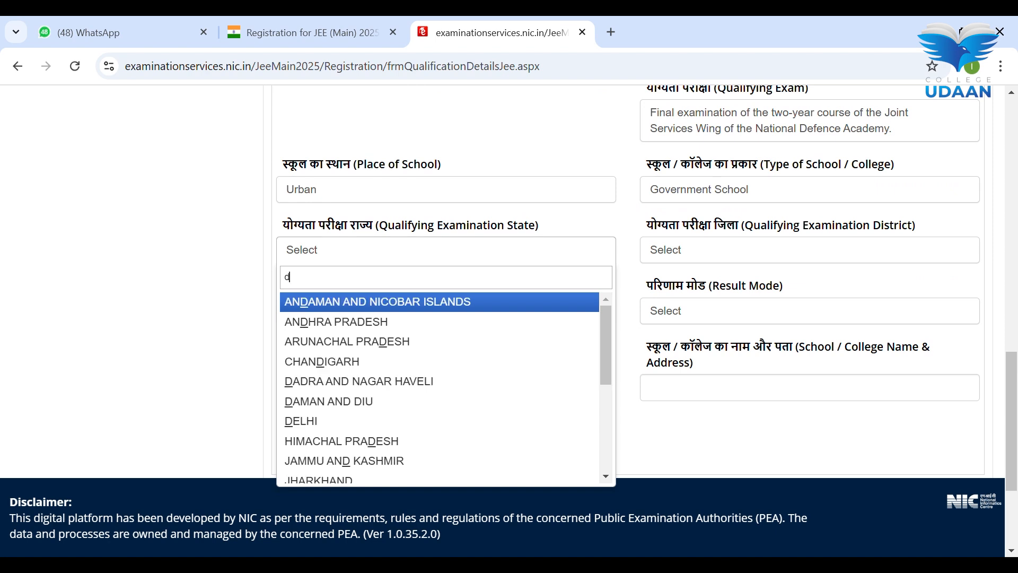
pyautogui.press('Down')
pyautogui.press('Down')
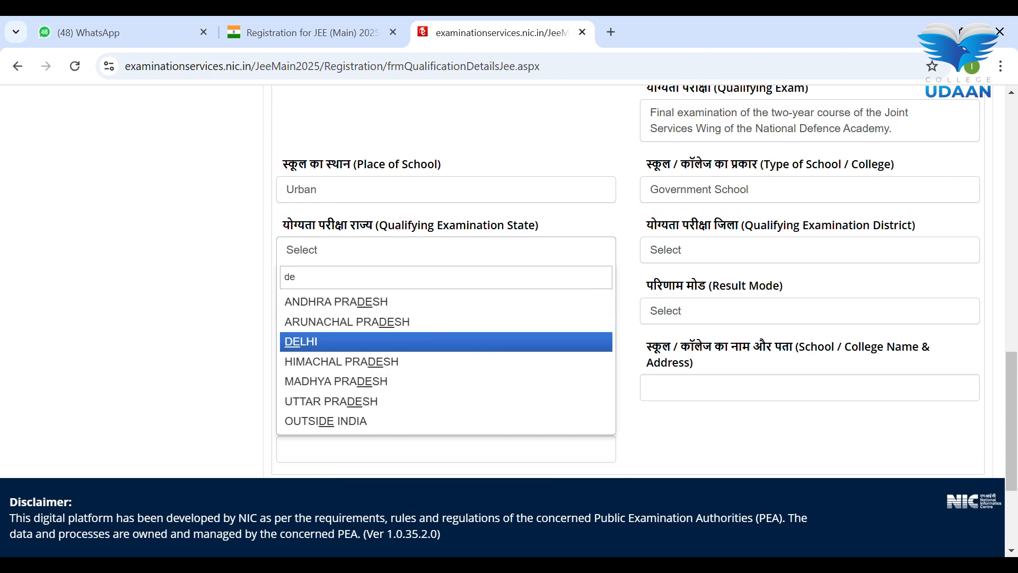
pyautogui.press('Return')
pyautogui.click(810, 250)
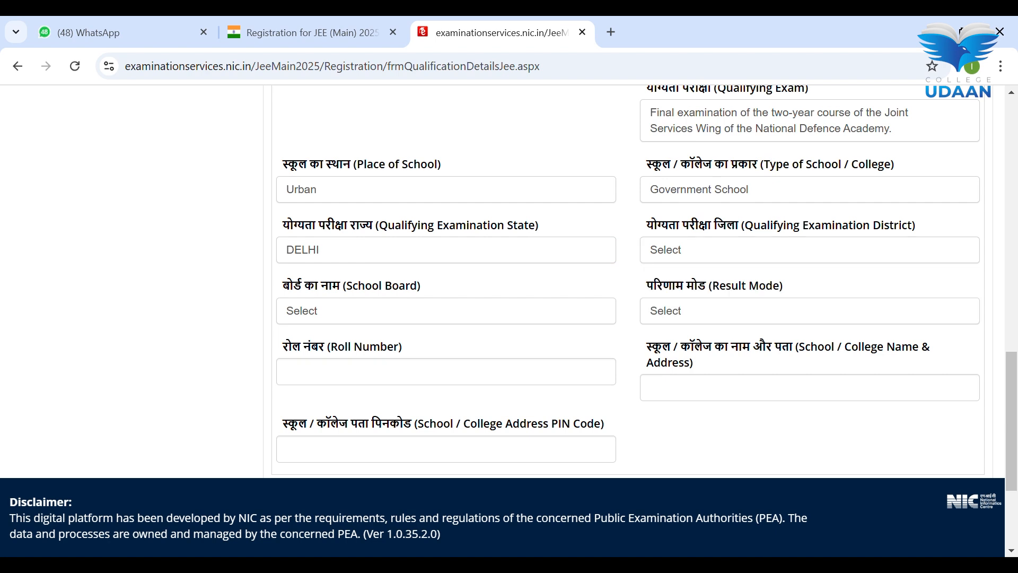
pyautogui.click(809, 250)
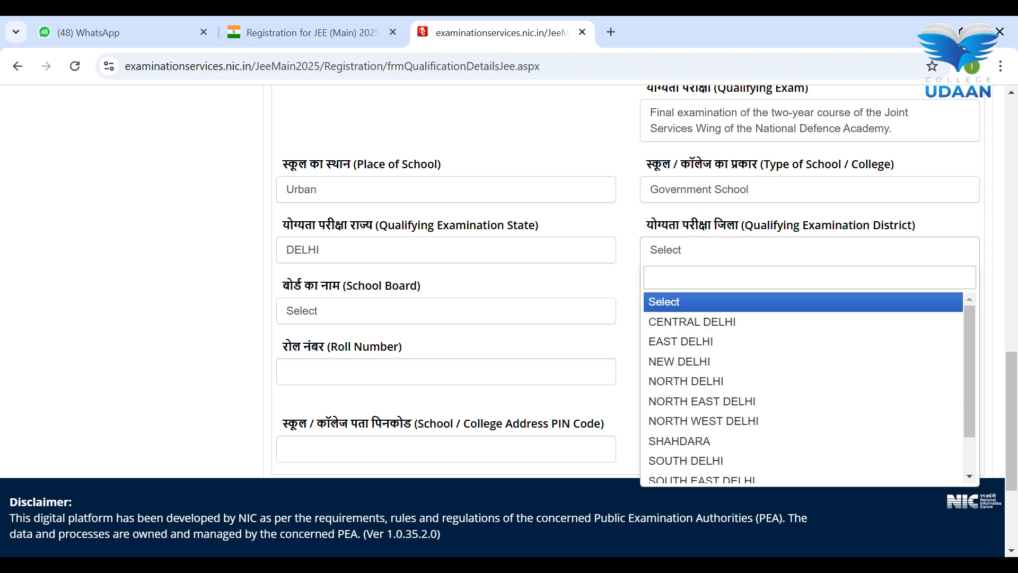
pyautogui.click(687, 381)
pyautogui.scroll(-1, 637, 318)
# Set the 12th board to CENTRAL BOARD OF SECONDARY EDUCATION and result mode to Percentage
pyautogui.click(446, 238)
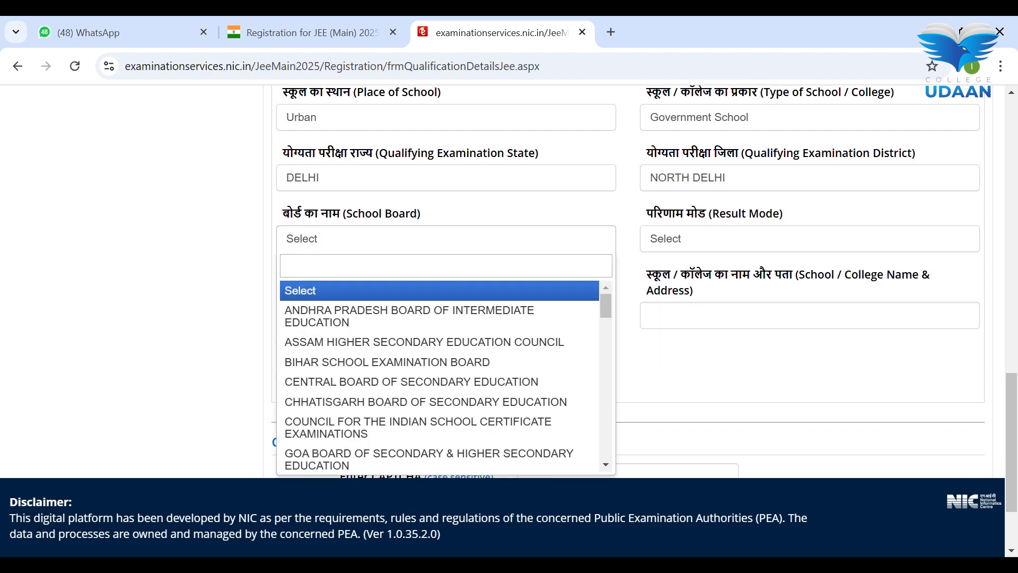
pyautogui.press('Down')
pyautogui.press('Down')
pyautogui.press('Down')
pyautogui.press('Down')
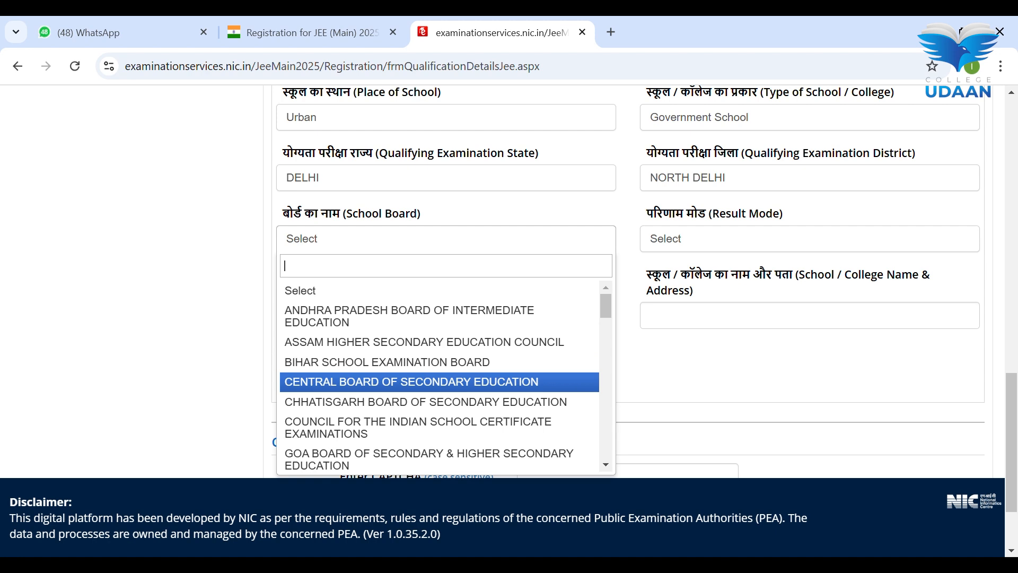
pyautogui.press('Return')
pyautogui.click(810, 239)
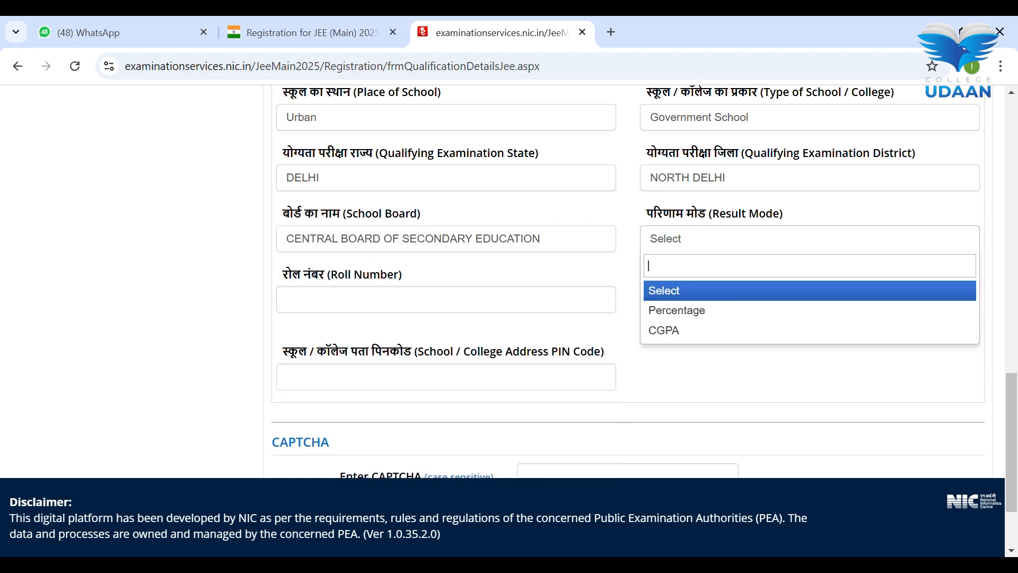
pyautogui.press('Return')
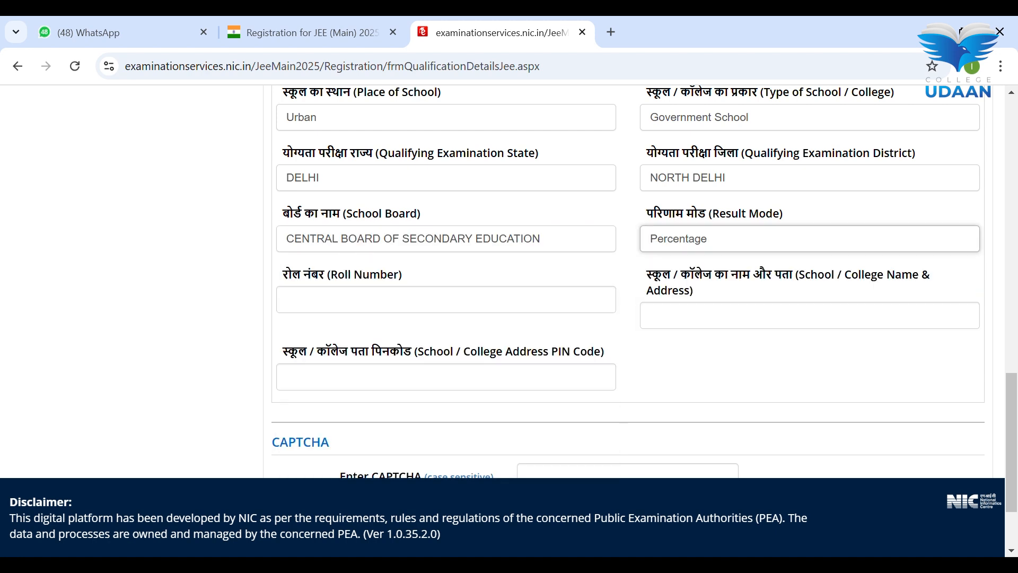
pyautogui.scroll(-1, 644, 295)
# Enter 12th marks as 450 out of 600, plus the roll number
pyautogui.click(385, 249)
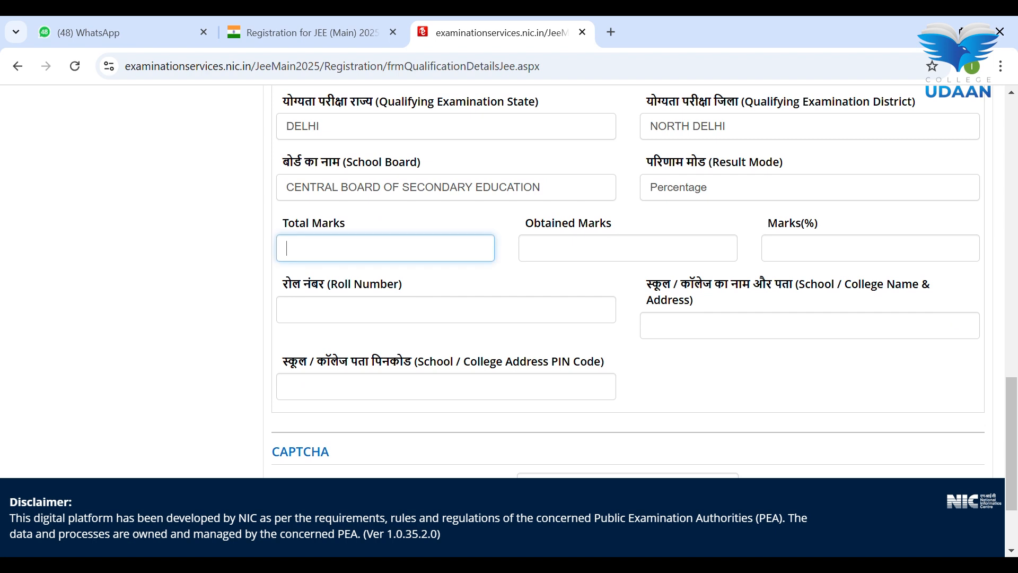
pyautogui.write('600')
pyautogui.press('Tab')
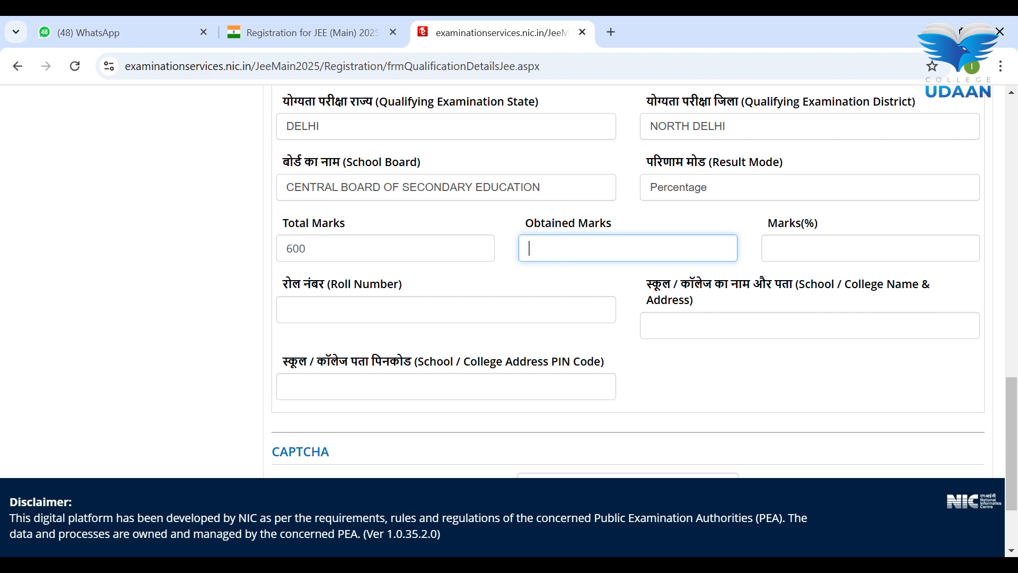
pyautogui.write('450')
pyautogui.scroll(-1, 630, 281)
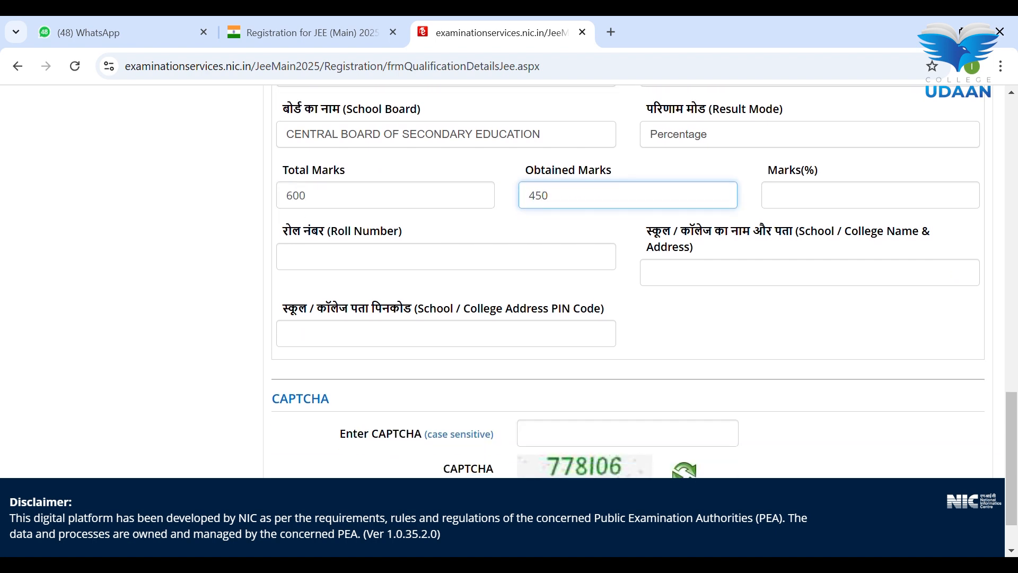
pyautogui.press('Tab')
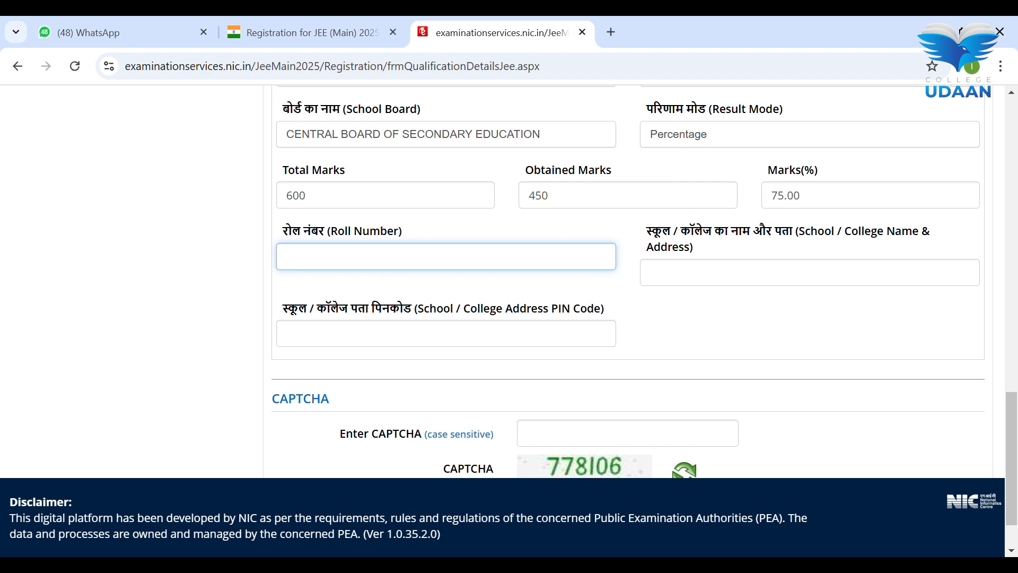
# Fill the 12th school as 'RSKV MANDAWALI' with PIN code 110092
pyautogui.click(651, 272)
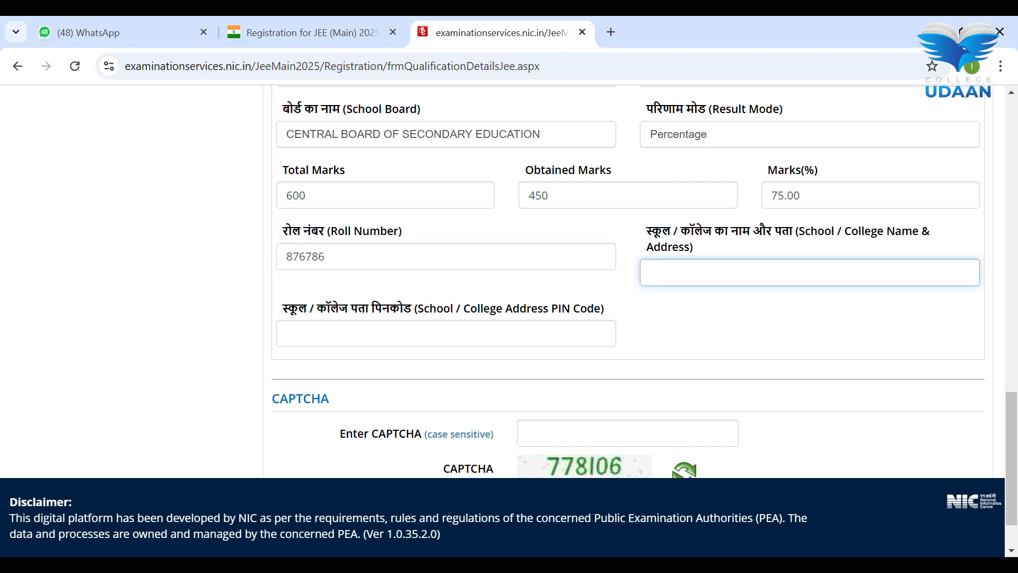
pyautogui.write('RSKV MANDAWALI')
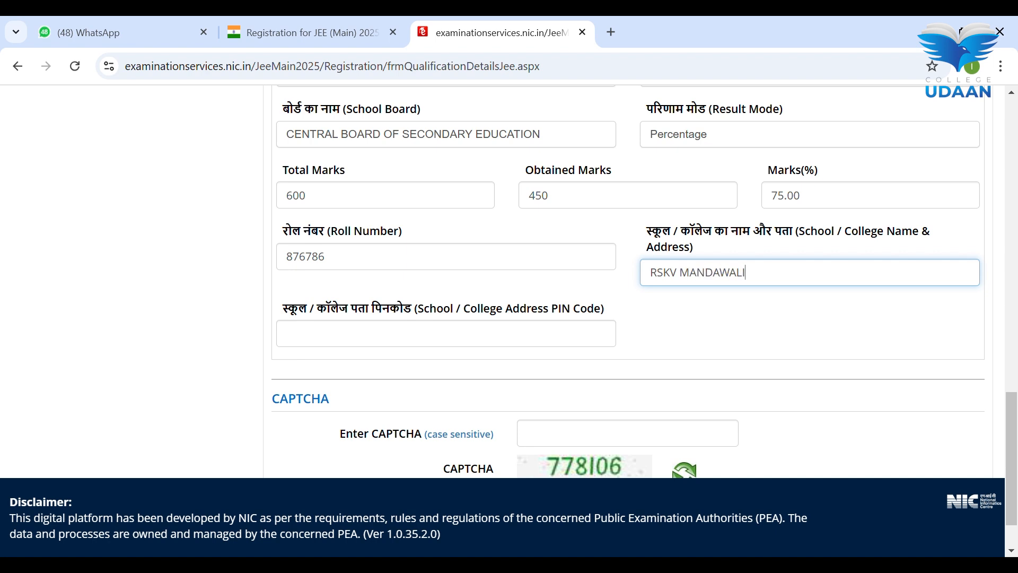
pyautogui.press('Tab')
pyautogui.write('110092')
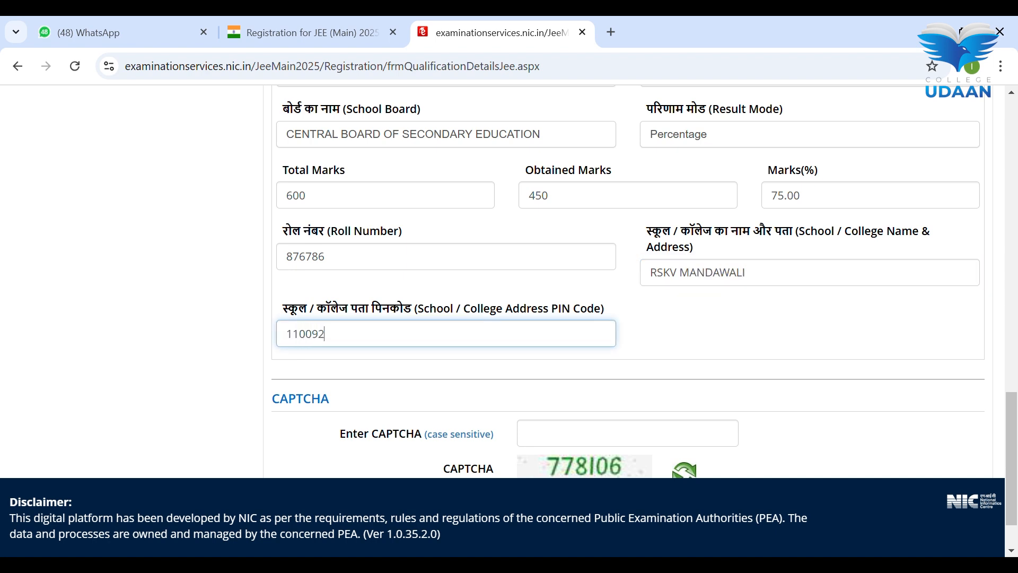
pyautogui.scroll(-1, 637, 281)
pyautogui.click(628, 380)
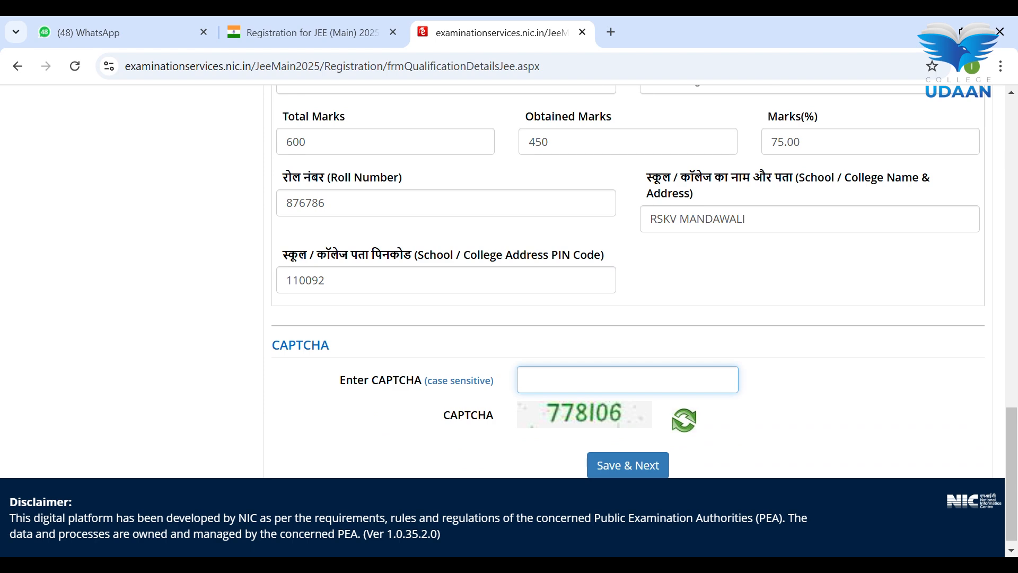
# Submit the qualification details with the CAPTCHA, re-entering a fresh CAPTCHA after the mismatch
pyautogui.write('778106')
pyautogui.scroll(-1, 636, 315)
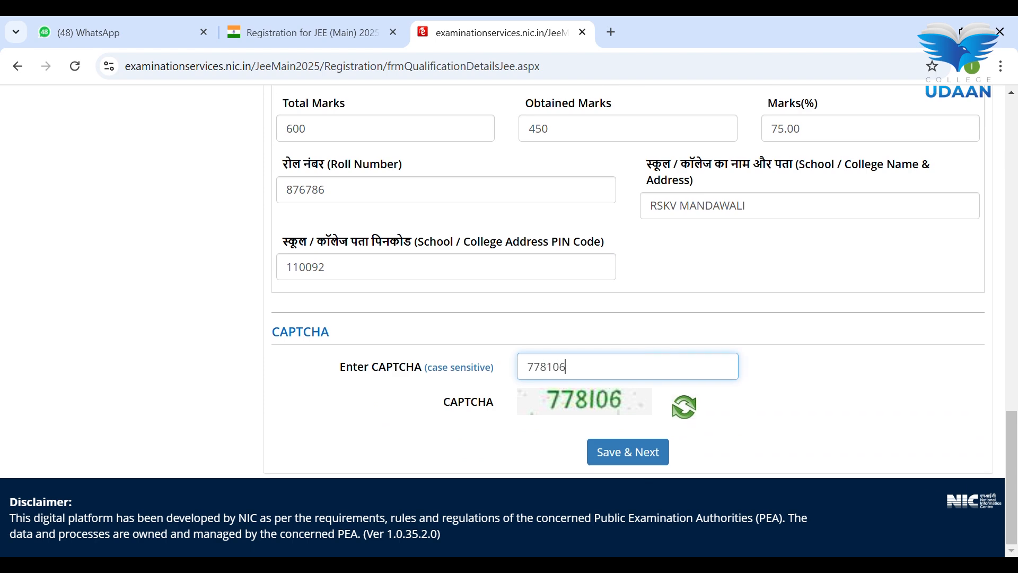
pyautogui.click(628, 452)
pyautogui.click(482, 352)
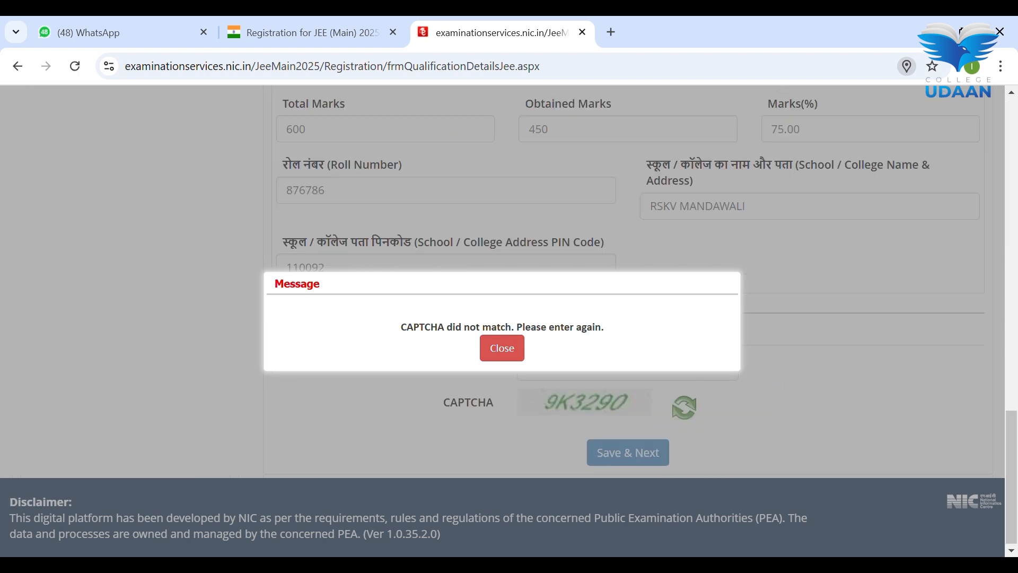
pyautogui.click(502, 348)
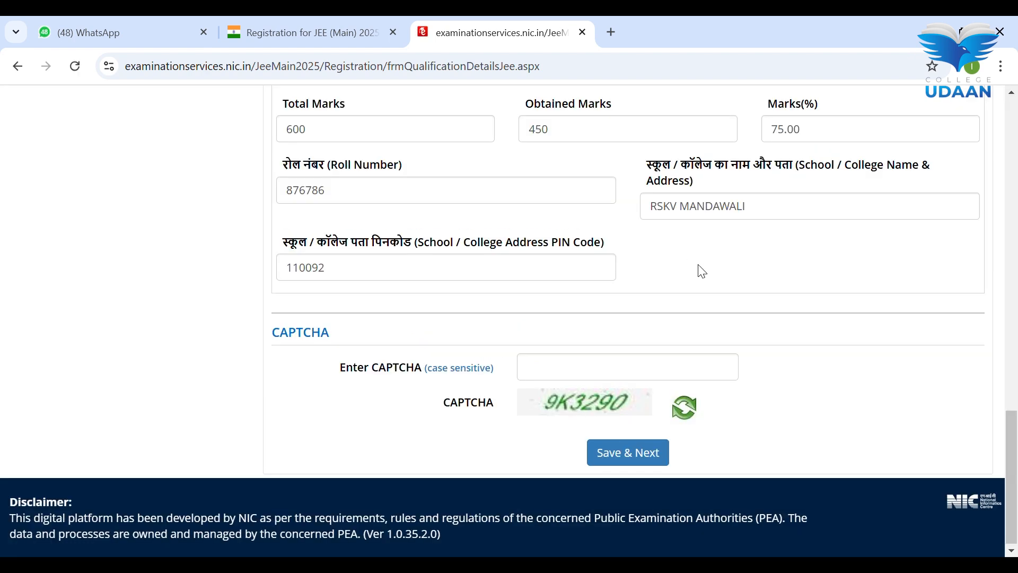
pyautogui.click(605, 373)
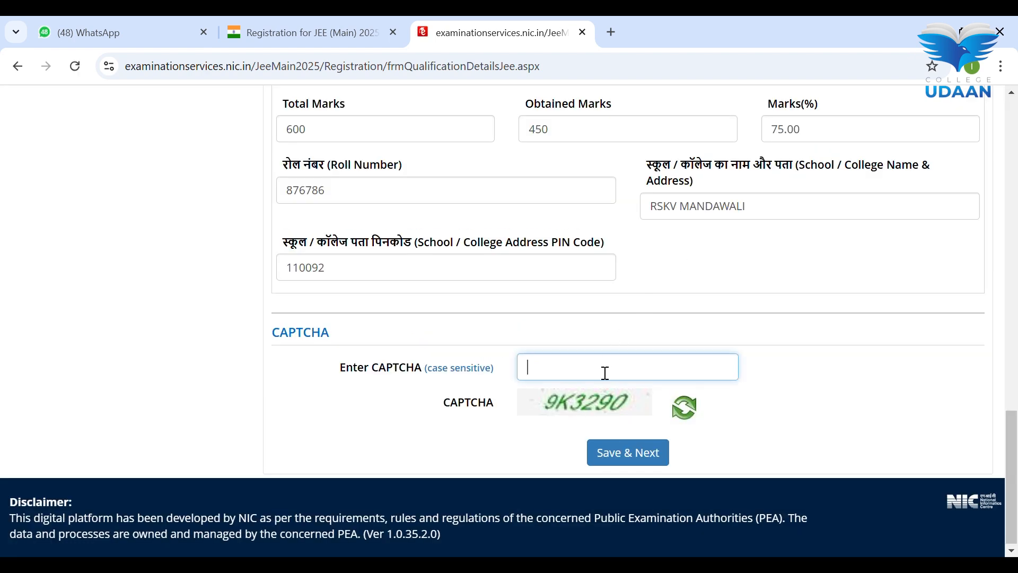
pyautogui.write('9K3290')
pyautogui.press('Return')
pyautogui.press('Return')
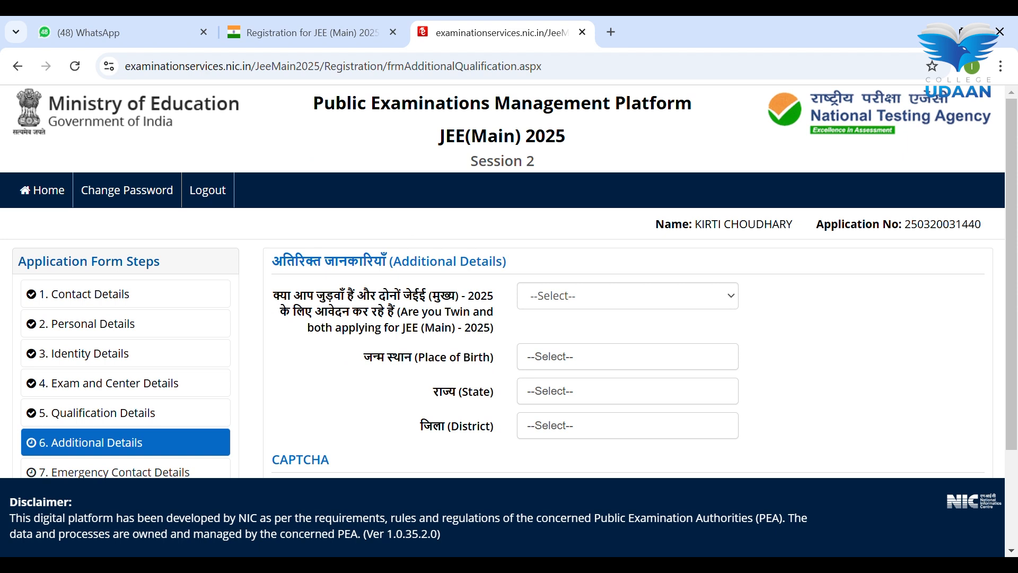
# Answer No to the twin question and set birthplace to India, DELHI (NCT), NORTH DELHI
pyautogui.click(628, 296)
pyautogui.scroll(-1, 628, 296)
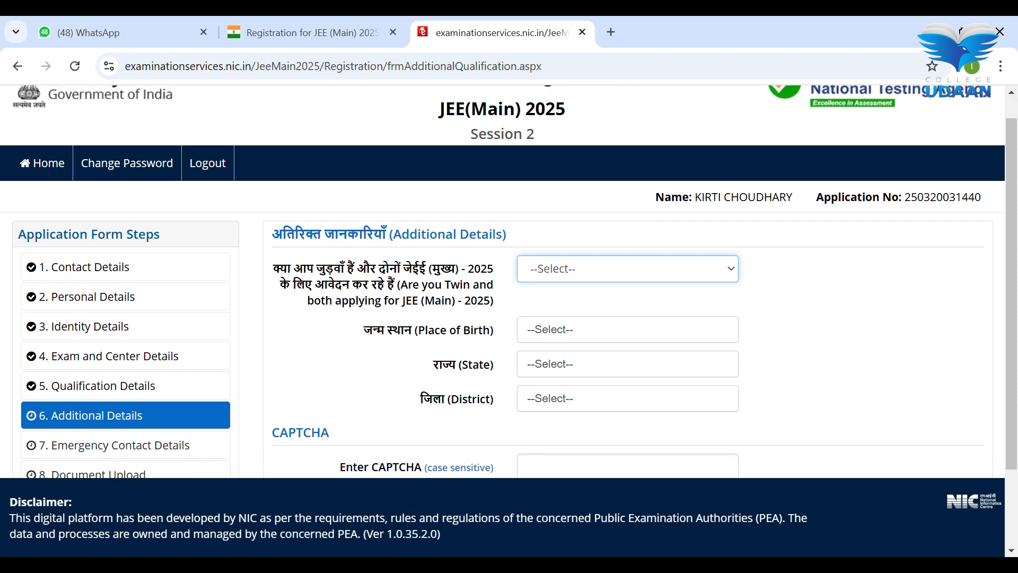
pyautogui.click(583, 309)
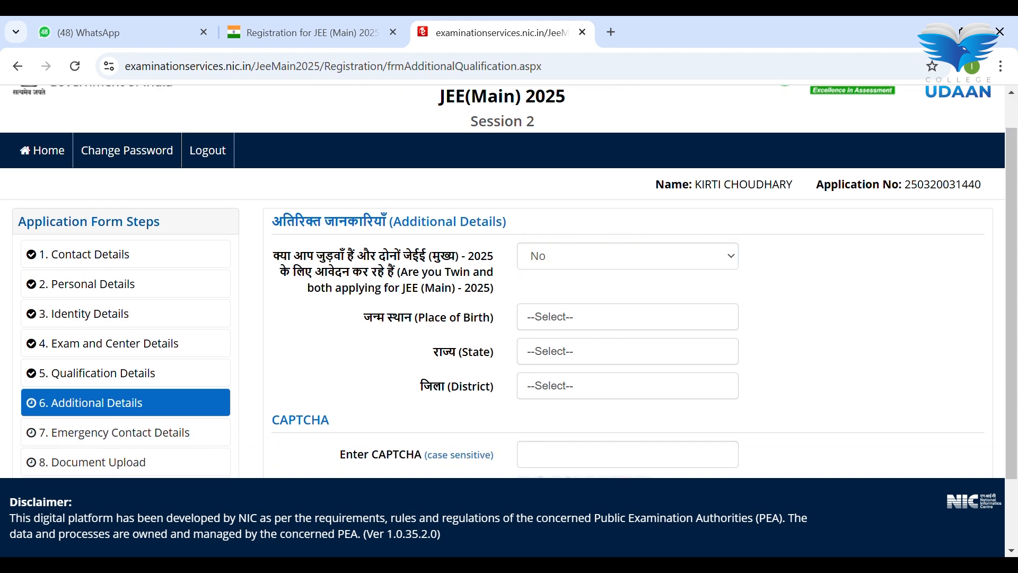
pyautogui.click(628, 316)
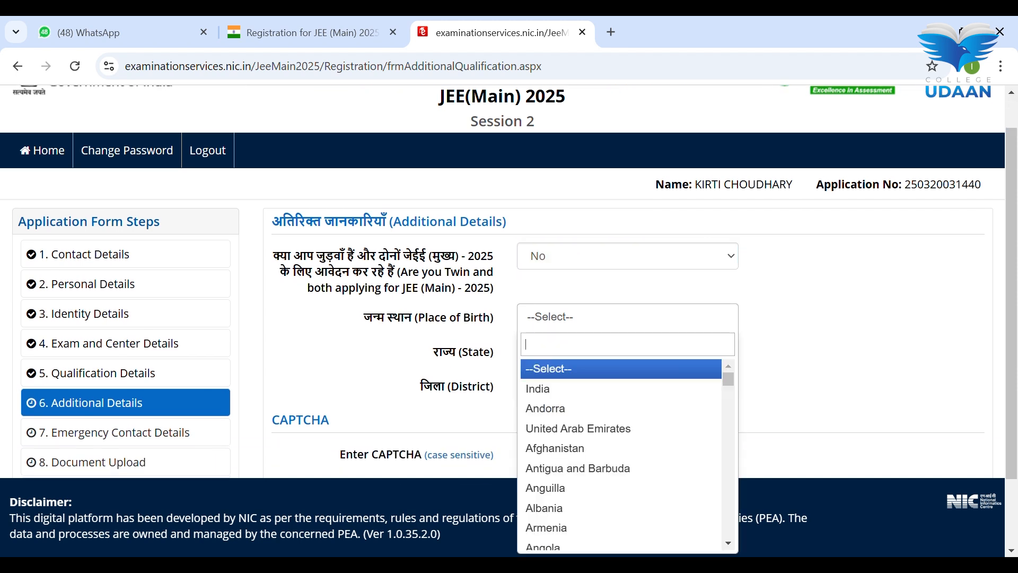
pyautogui.click(538, 388)
pyautogui.click(628, 351)
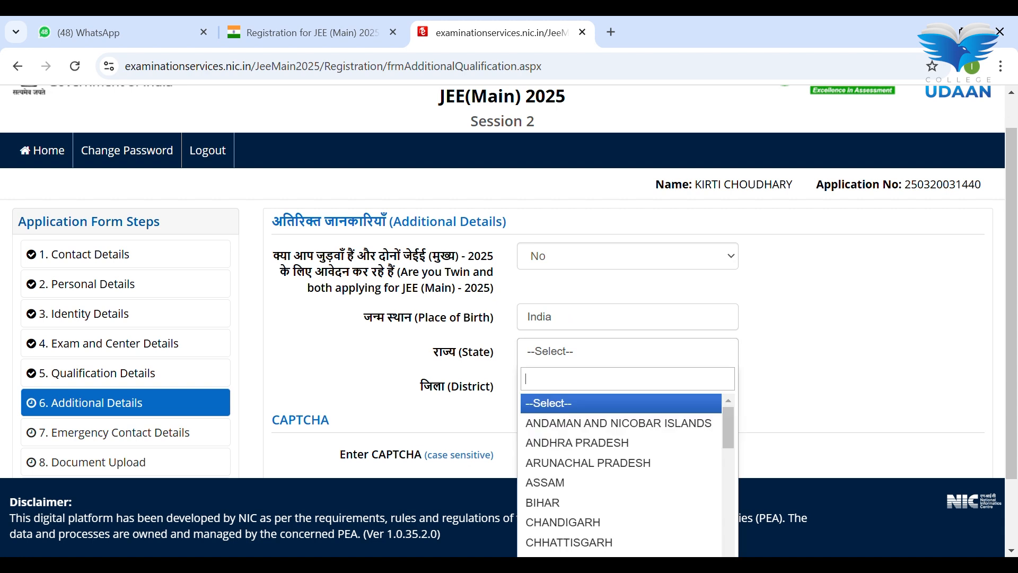
pyautogui.write('de')
pyautogui.press('Down')
pyautogui.press('Down')
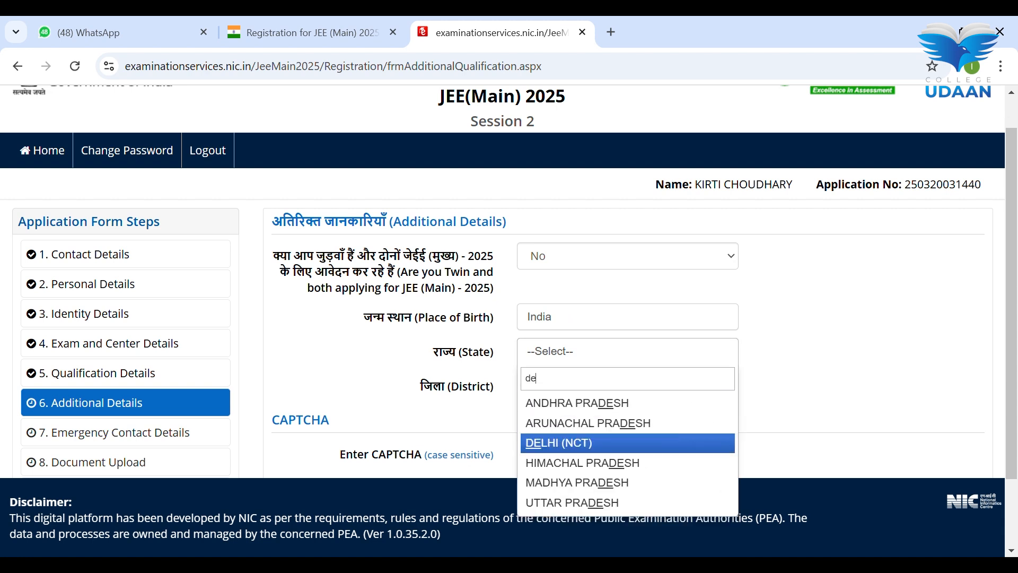
pyautogui.click(559, 443)
pyautogui.click(628, 386)
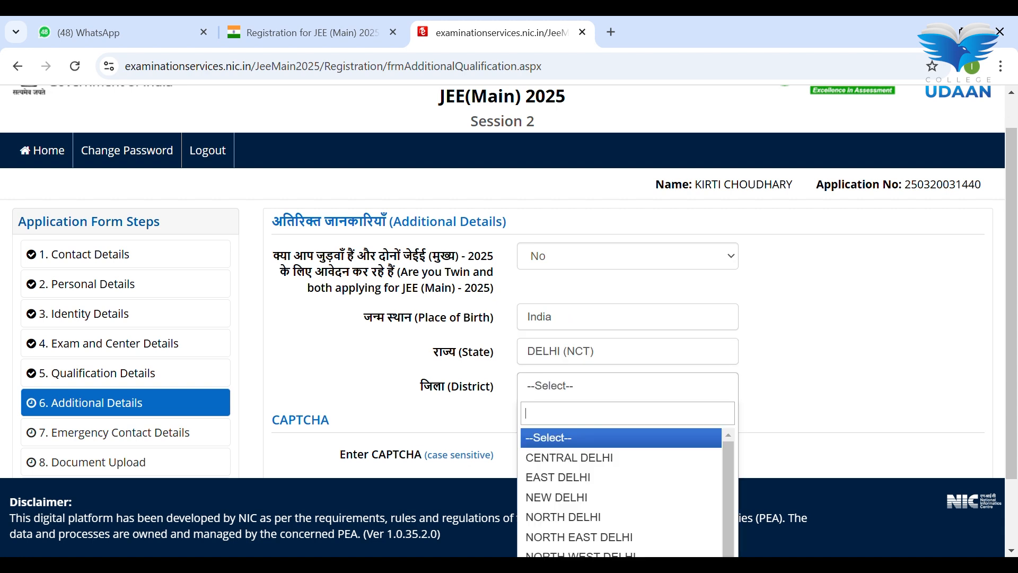
pyautogui.press('Down')
pyautogui.press('Return')
pyautogui.scroll(-2, 509, 313)
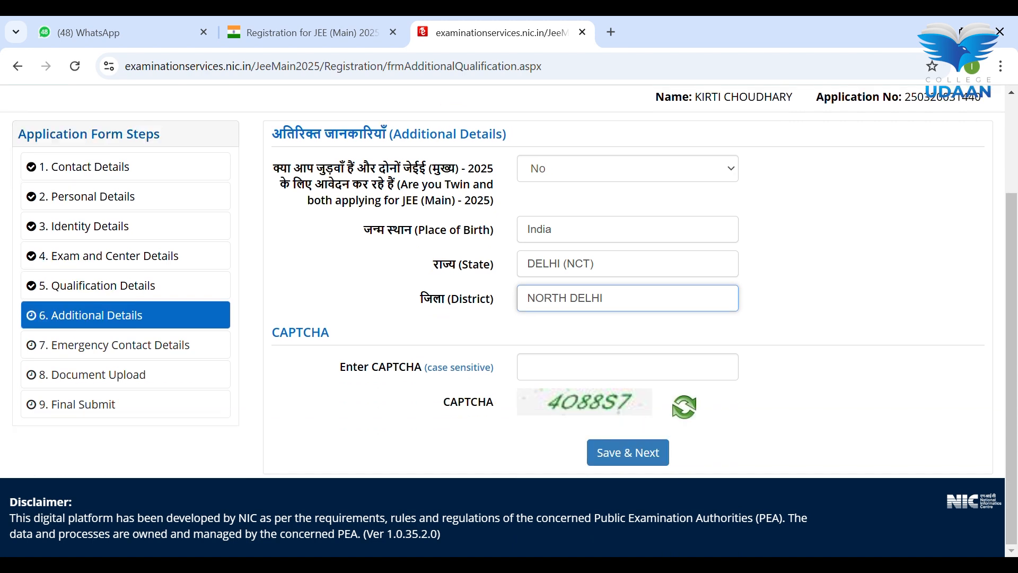
# Save the additional details with the CAPTCHA, retyping a new CAPTCHA when prompted
pyautogui.press('Tab')
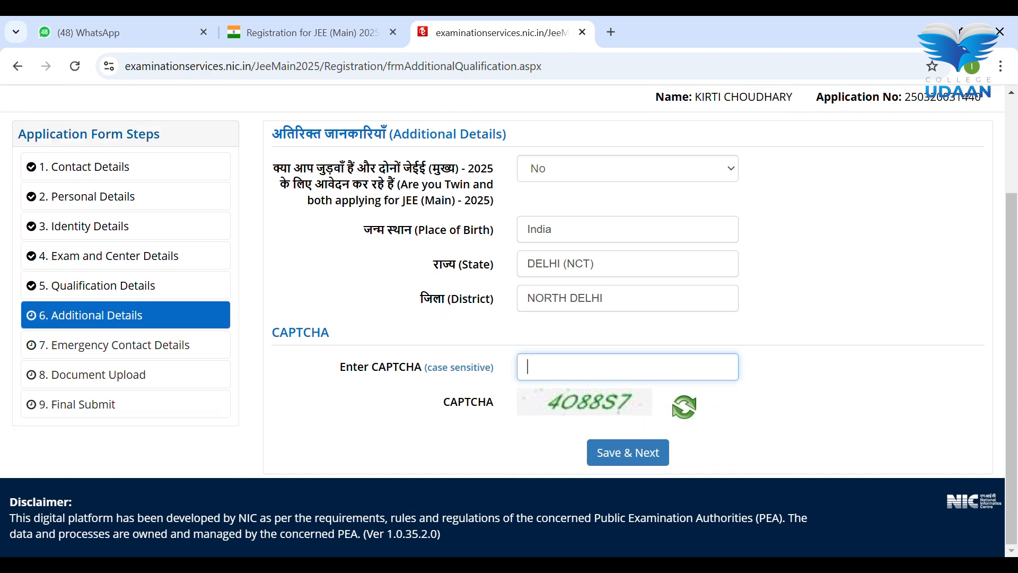
pyautogui.write('4088S7')
pyautogui.press('Return')
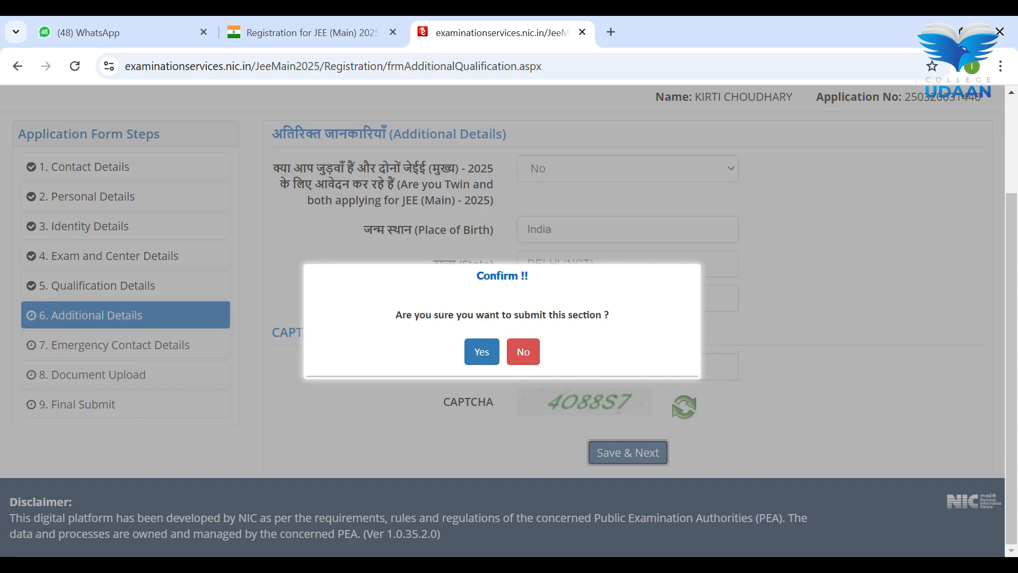
pyautogui.press('Return')
pyautogui.press('Return')
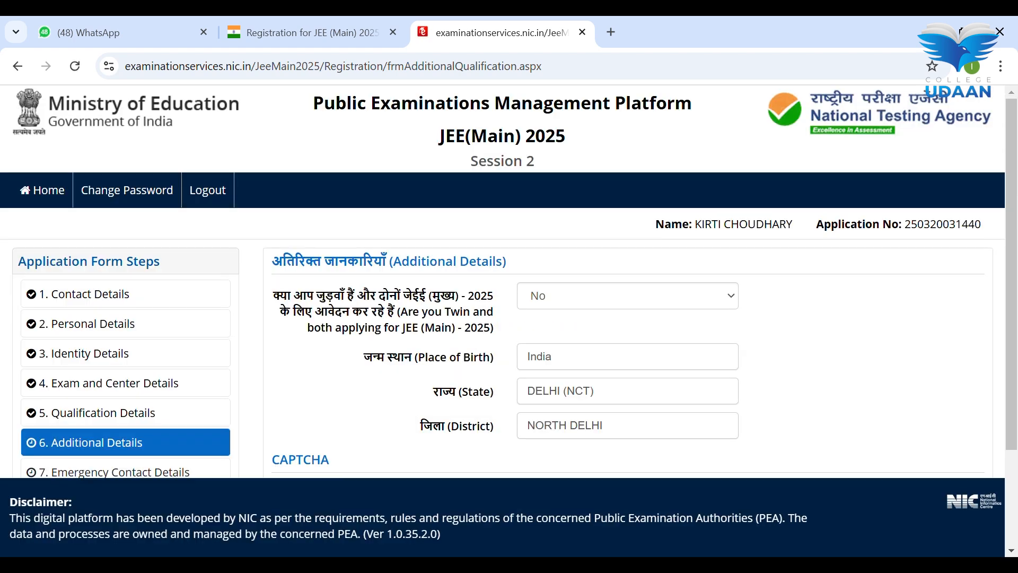
pyautogui.write('Y')
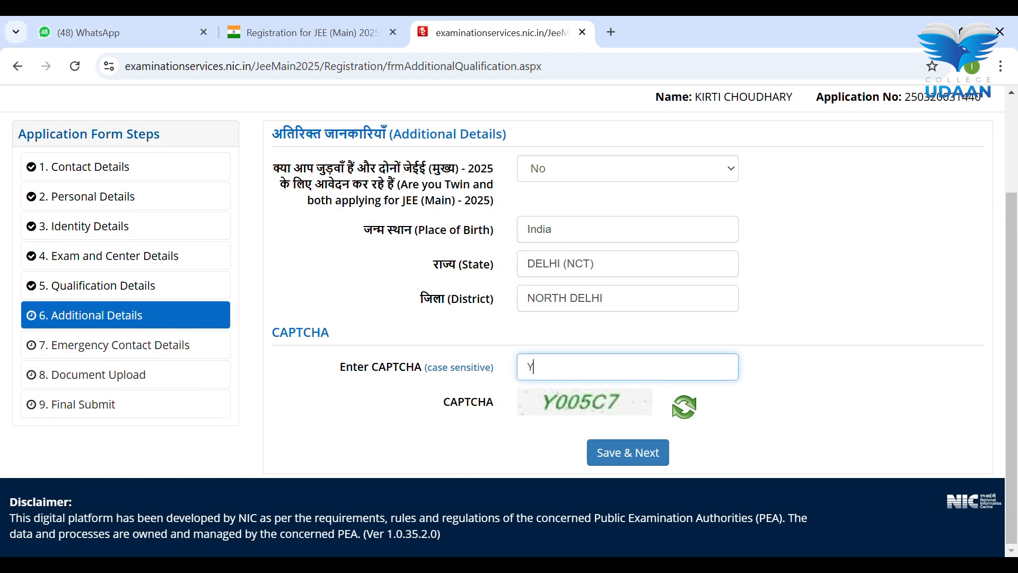
pyautogui.write('005C7')
pyautogui.press('Return')
pyautogui.press('Return')
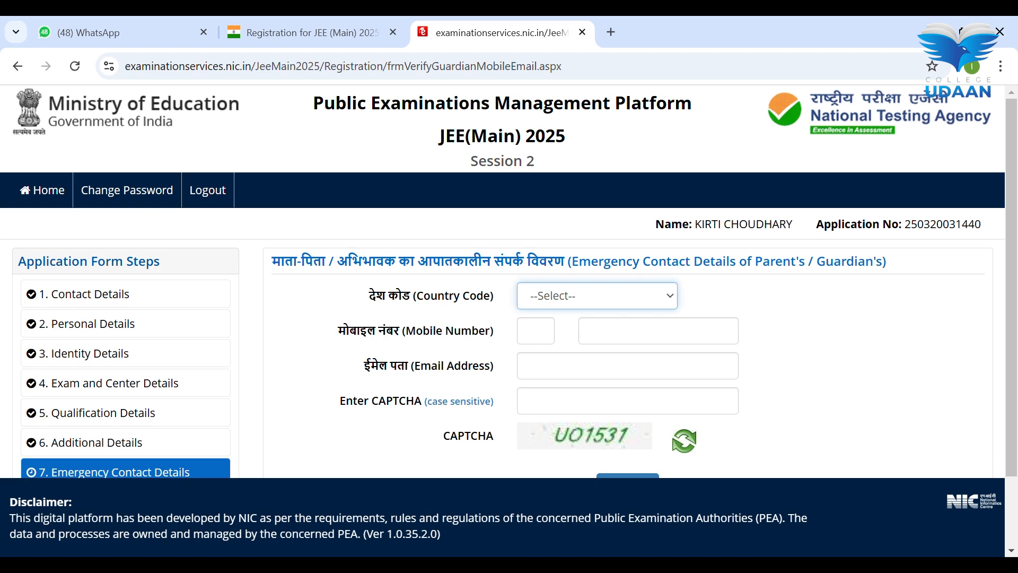
# Set the country code to India, enter the guardian's e-mail address and the CAPTCHA
pyautogui.press('i')
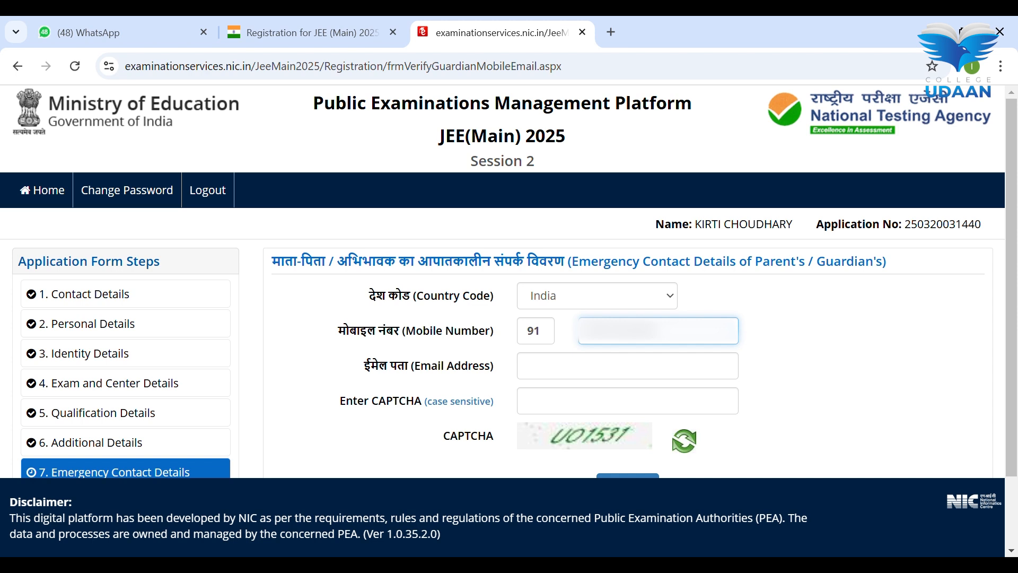
pyautogui.click(610, 366)
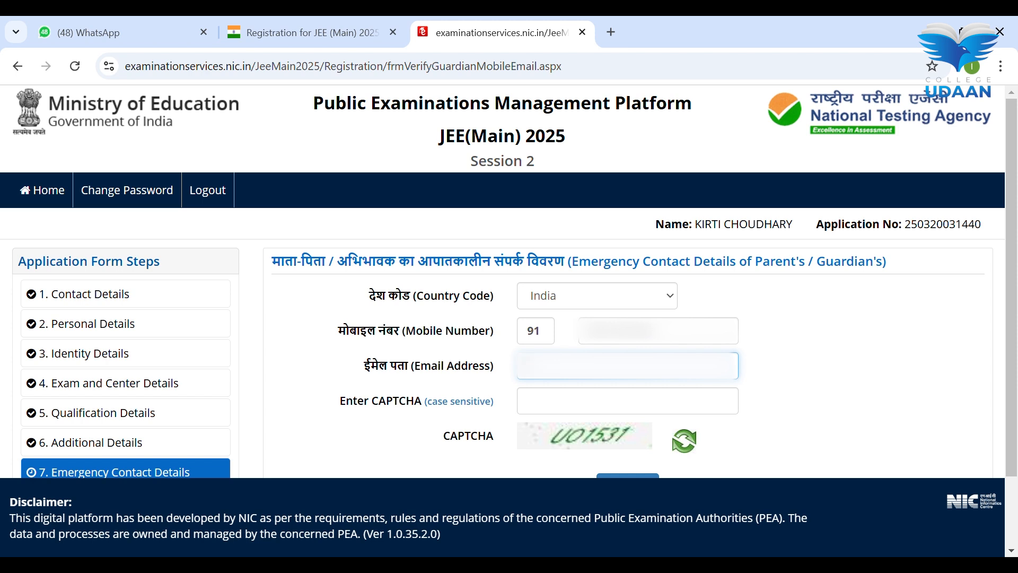
pyautogui.write('••••••')
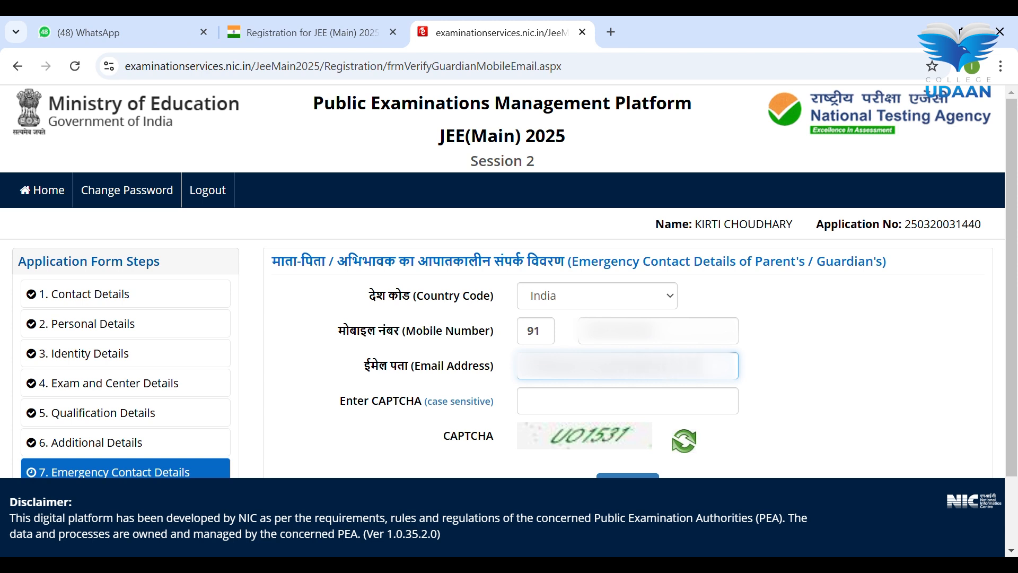
pyautogui.click(527, 401)
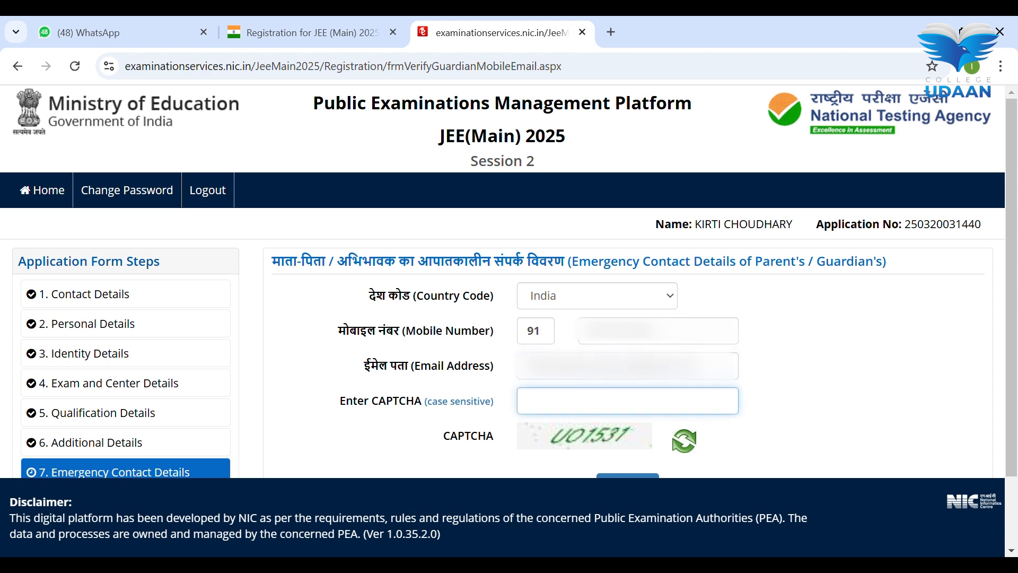
pyautogui.write('U')
pyautogui.write('0')
pyautogui.press('BackSpace')
pyautogui.write('O1531')
# Request the OTP for the guardian's contact and enter the six-digit mobile OTP
pyautogui.scroll(-1, 628, 371)
pyautogui.click(628, 423)
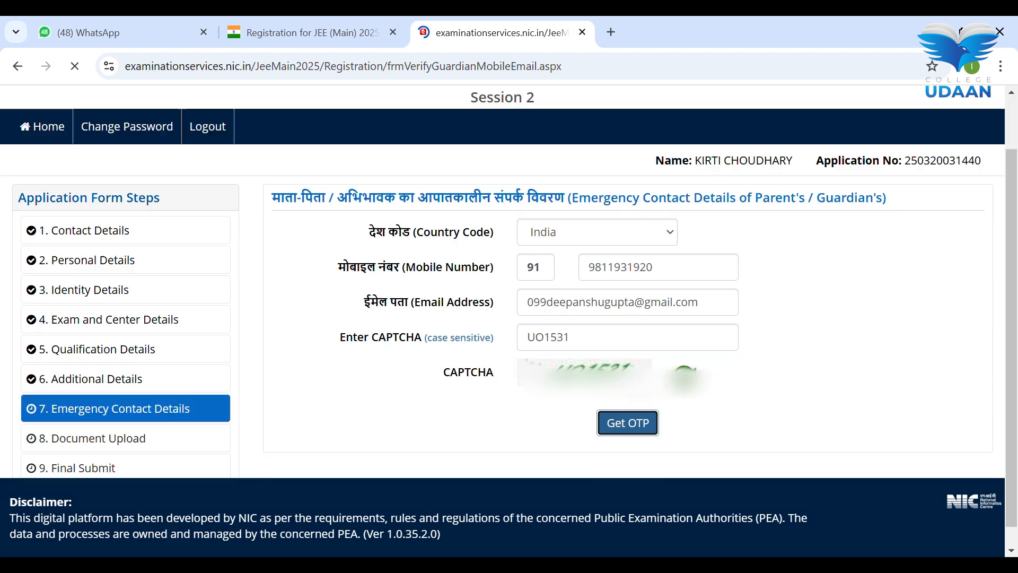
pyautogui.click(501, 348)
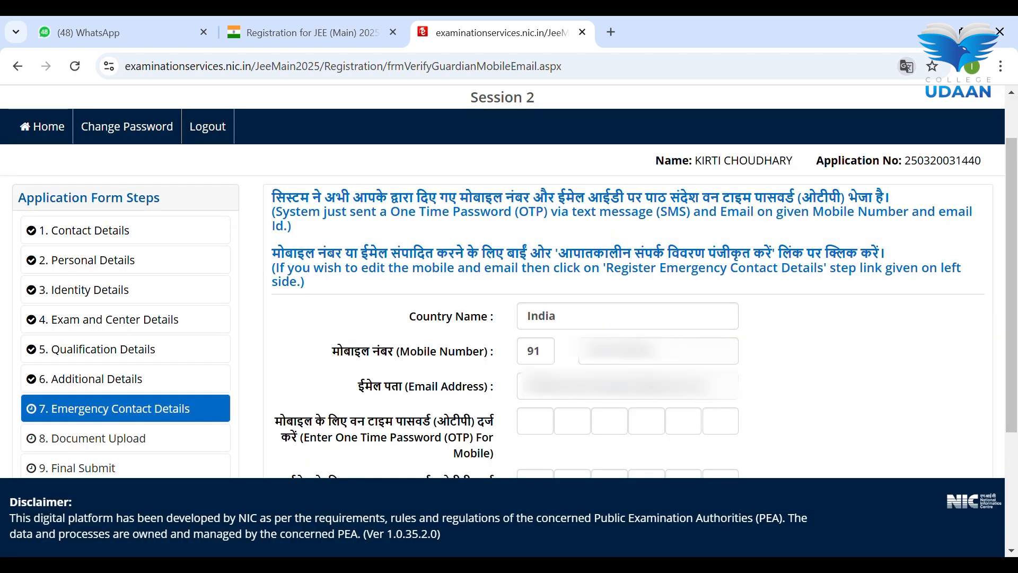
pyautogui.scroll(-1, 503, 318)
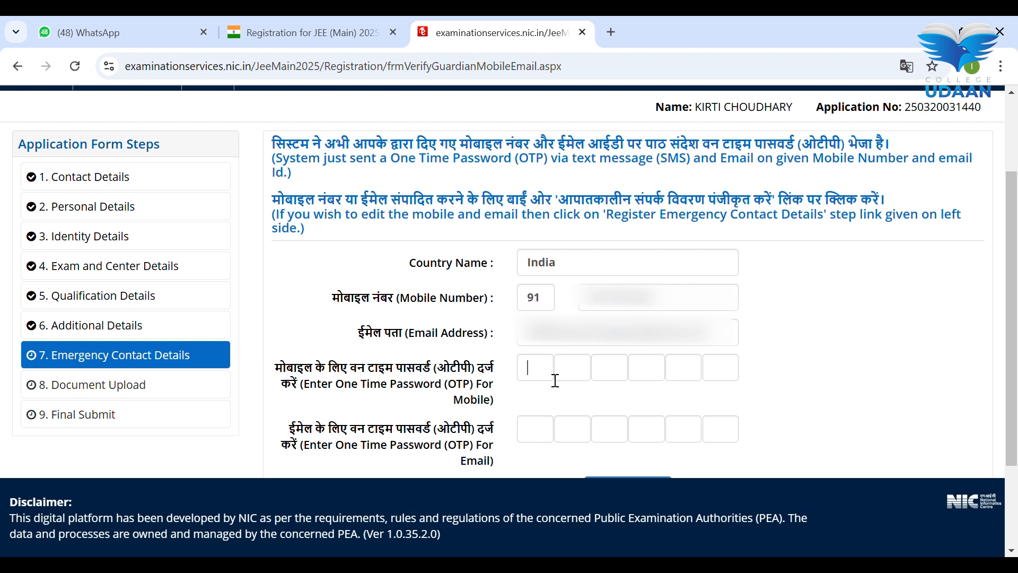
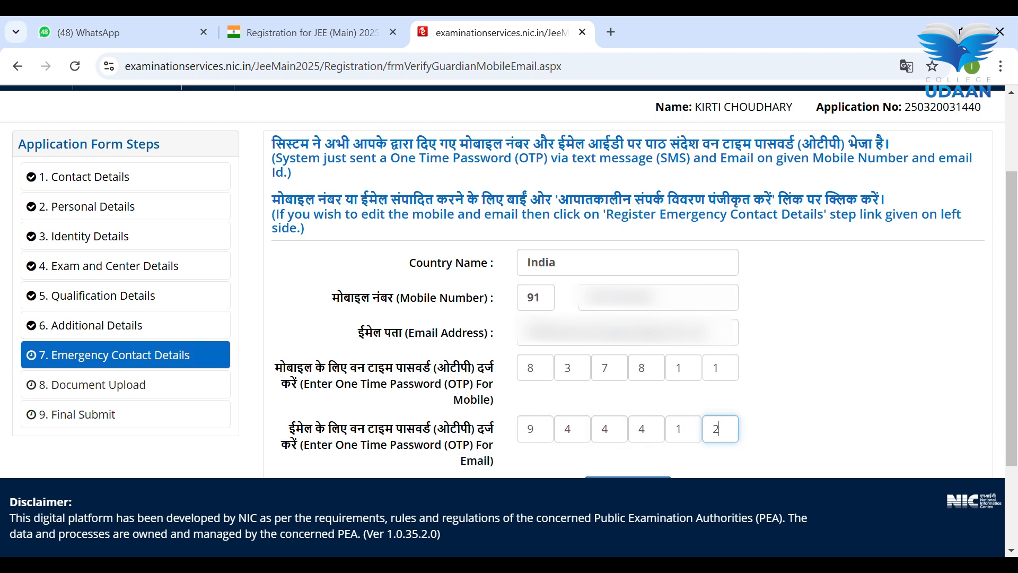
# Enter the six-digit email OTP and submit it to reach Document Upload
pyautogui.press('Return')
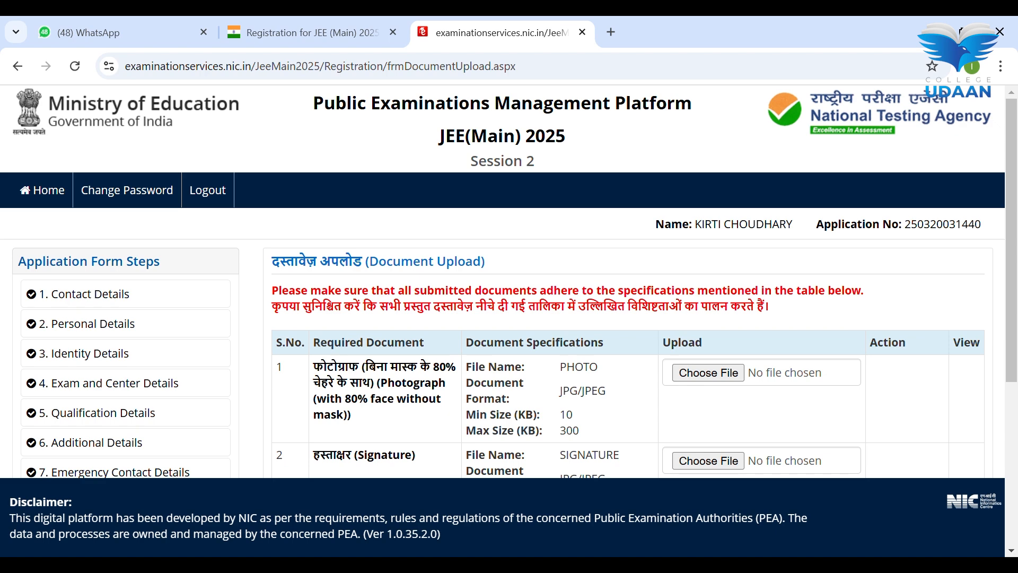
# Upload the cropped photograph in row 1 and dismiss the file-name alert
pyautogui.scroll(-5, 509, 281)
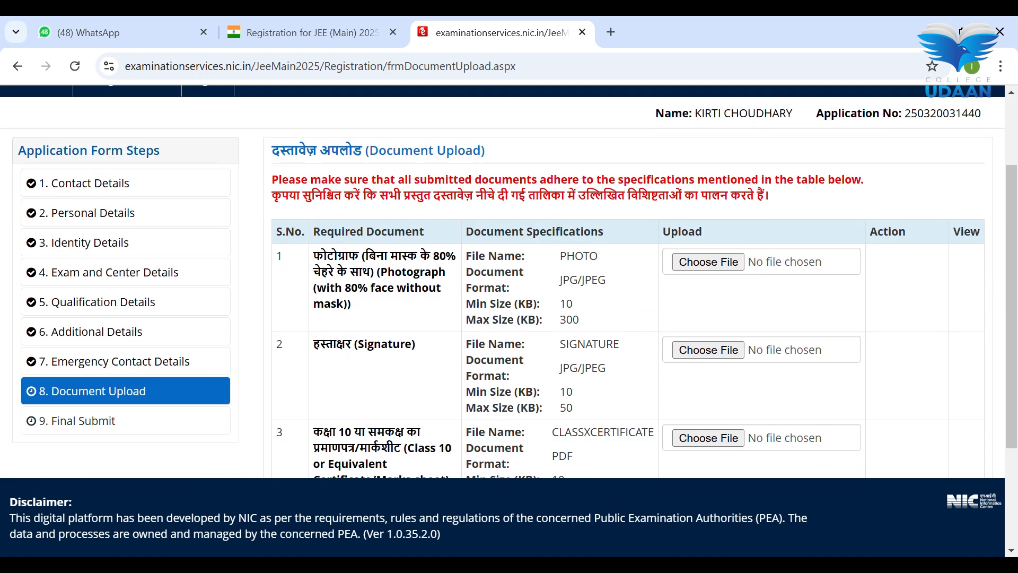
pyautogui.scroll(2, 509, 281)
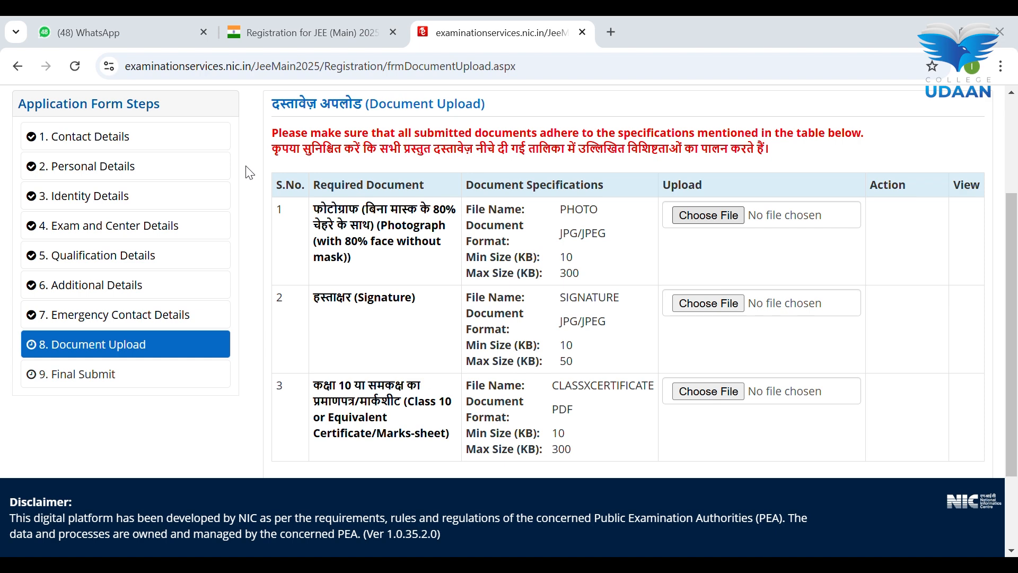
pyautogui.click(369, 374)
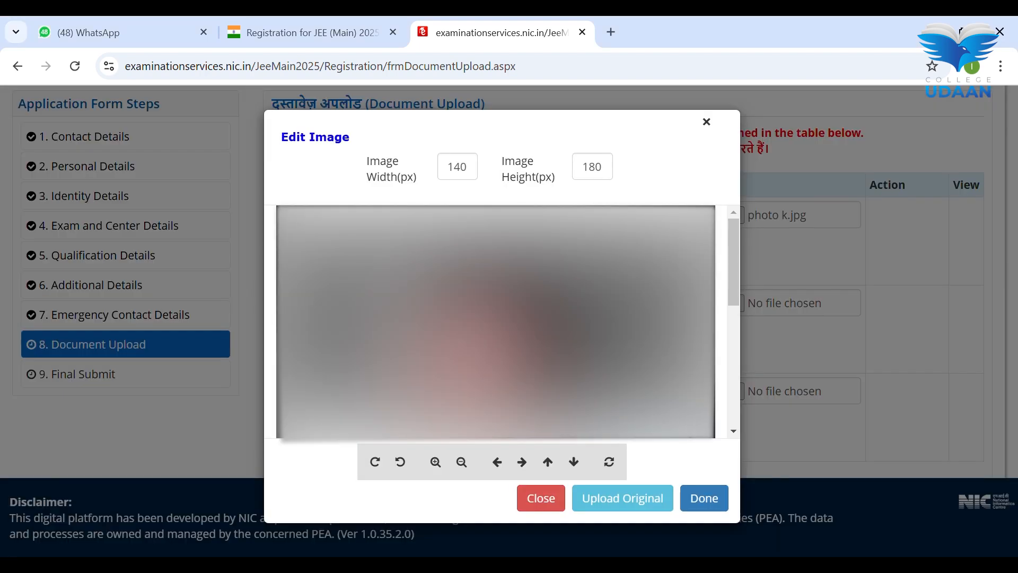
pyautogui.click(593, 501)
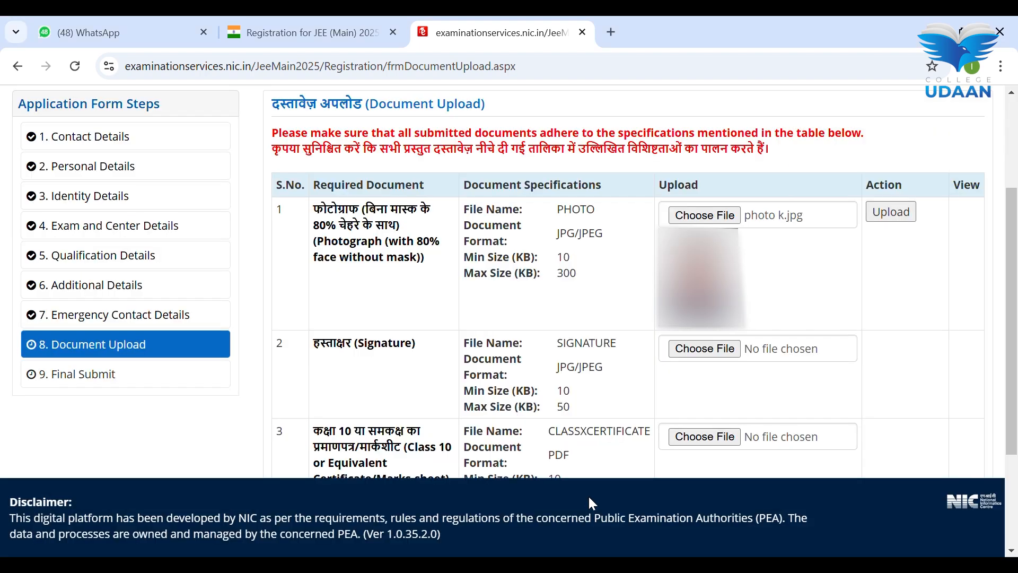
pyautogui.click(889, 214)
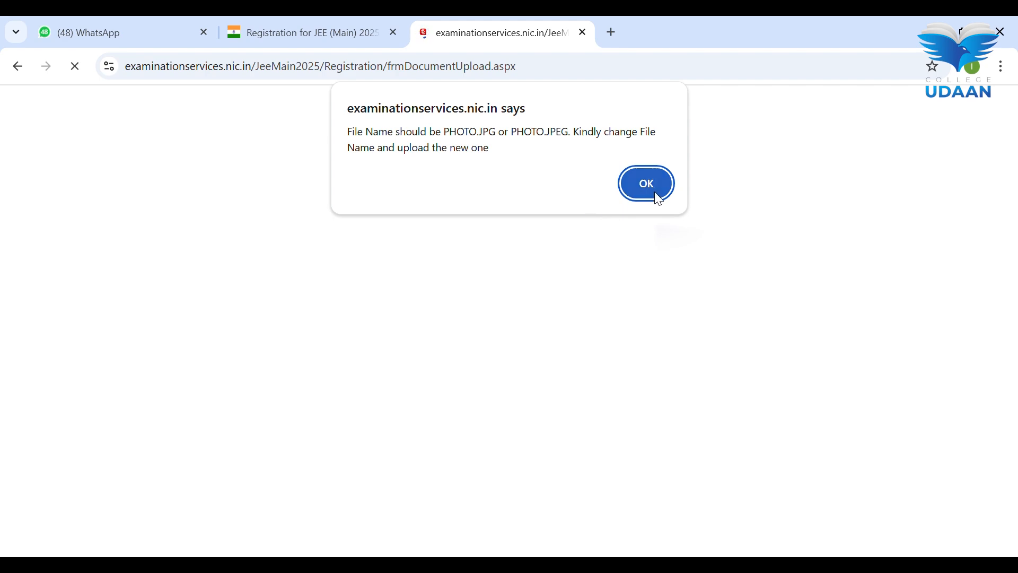
pyautogui.click(636, 188)
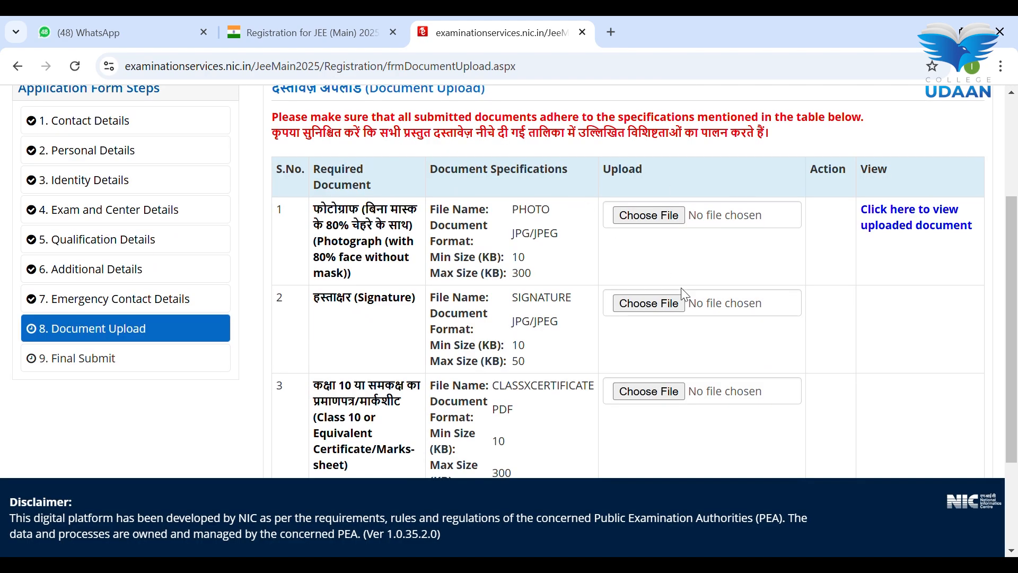
# Choose the signature image at original size and upload it in row 2
pyautogui.click(659, 310)
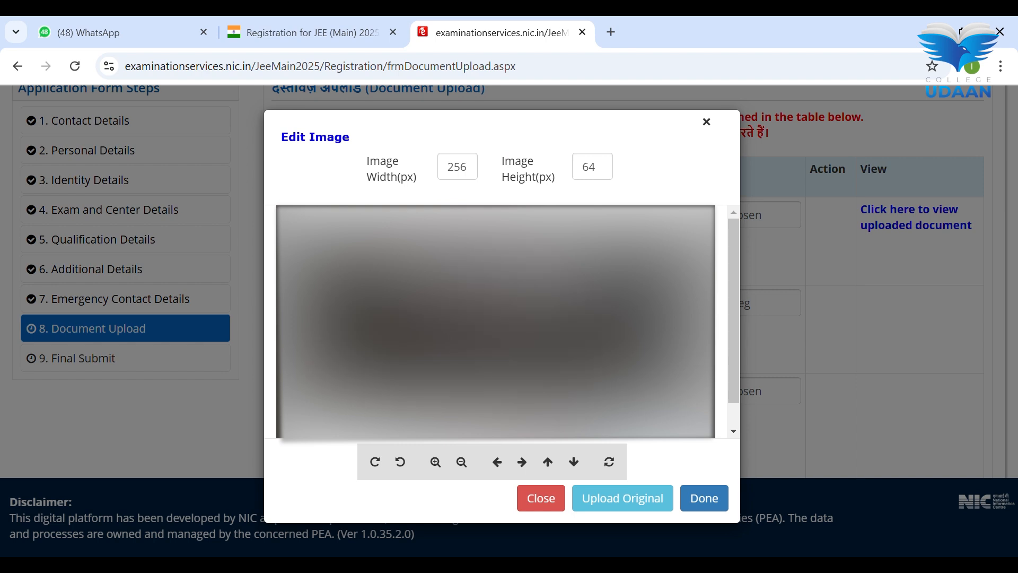
pyautogui.click(619, 500)
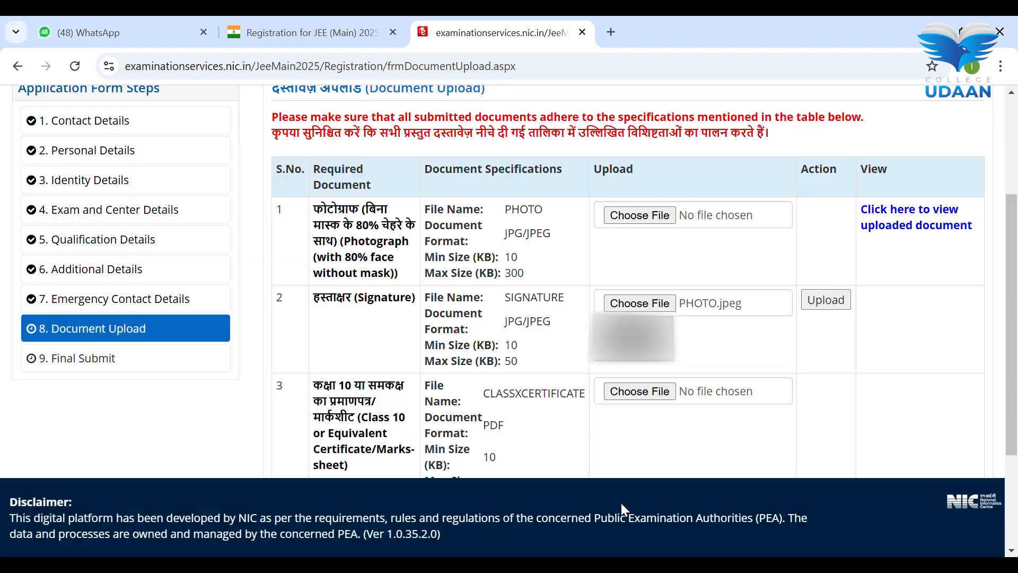
pyautogui.click(823, 299)
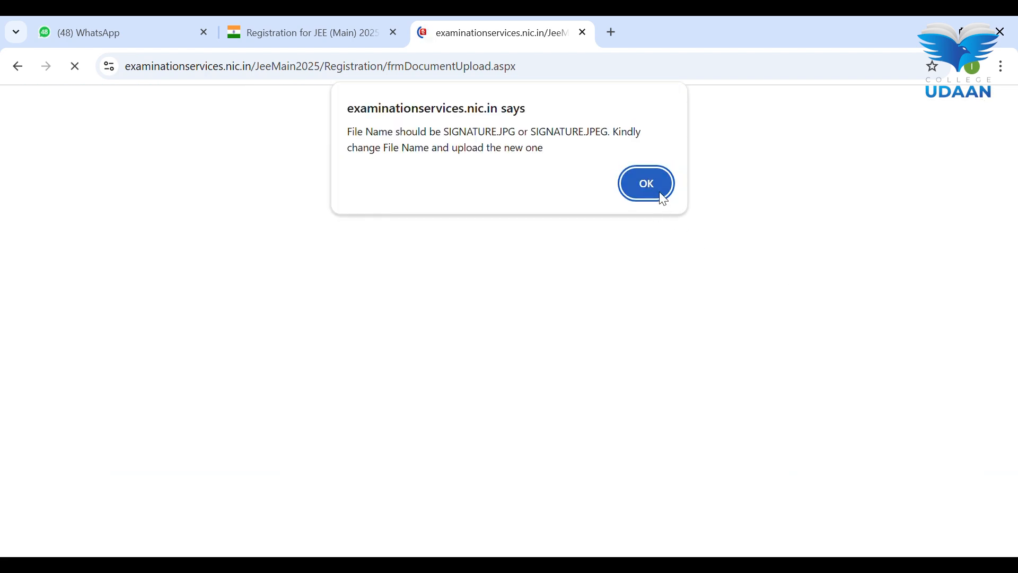
# Dismiss the signature file-name warning and upload the Class 10 certificate PDF
pyautogui.click(653, 189)
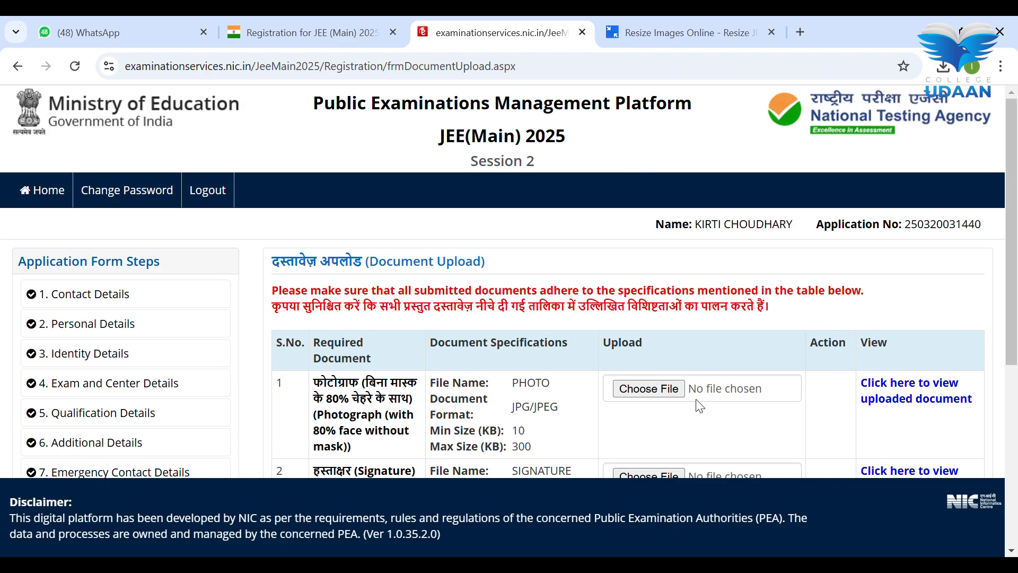
pyautogui.scroll(-5, 509, 281)
pyautogui.scroll(-1, 629, 276)
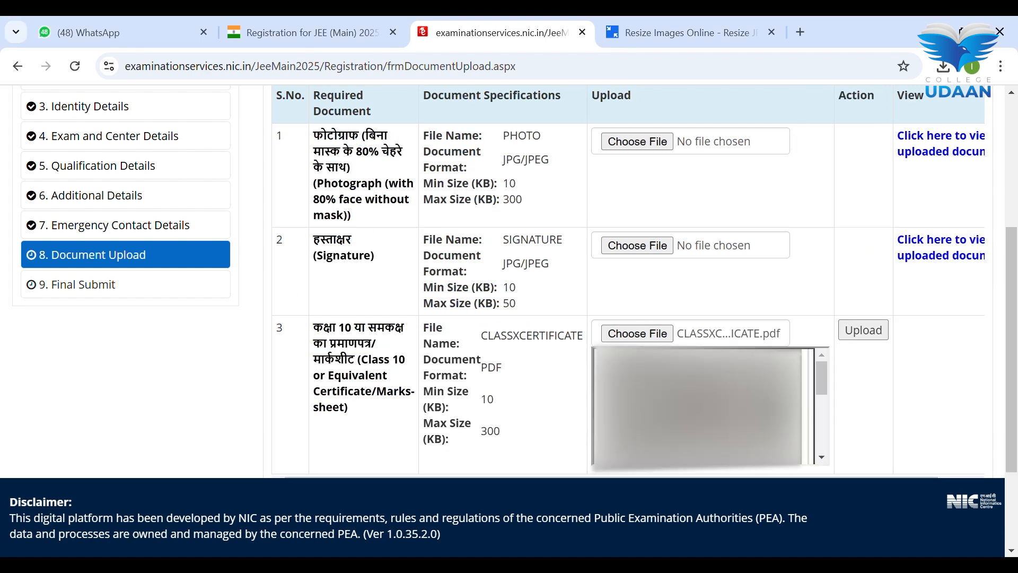
pyautogui.click(875, 334)
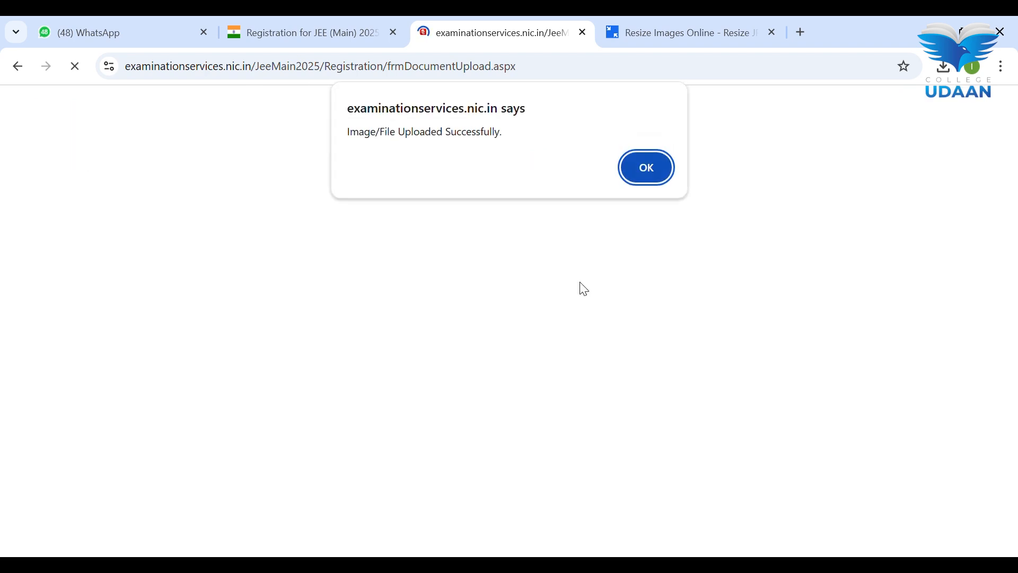
# Acknowledge the upload success message and preview the uploaded photograph
pyautogui.click(647, 168)
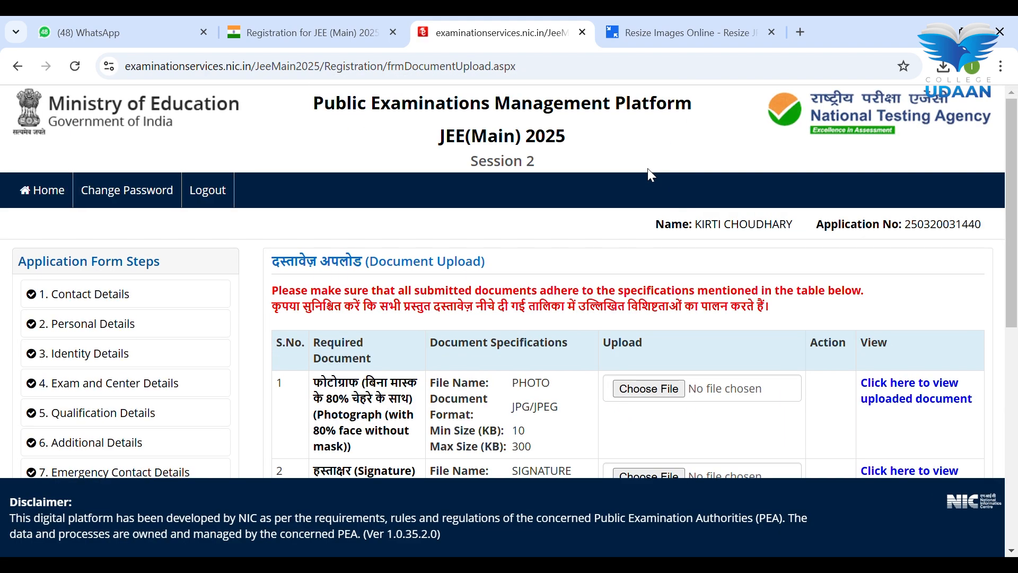
pyautogui.scroll(-3, 698, 350)
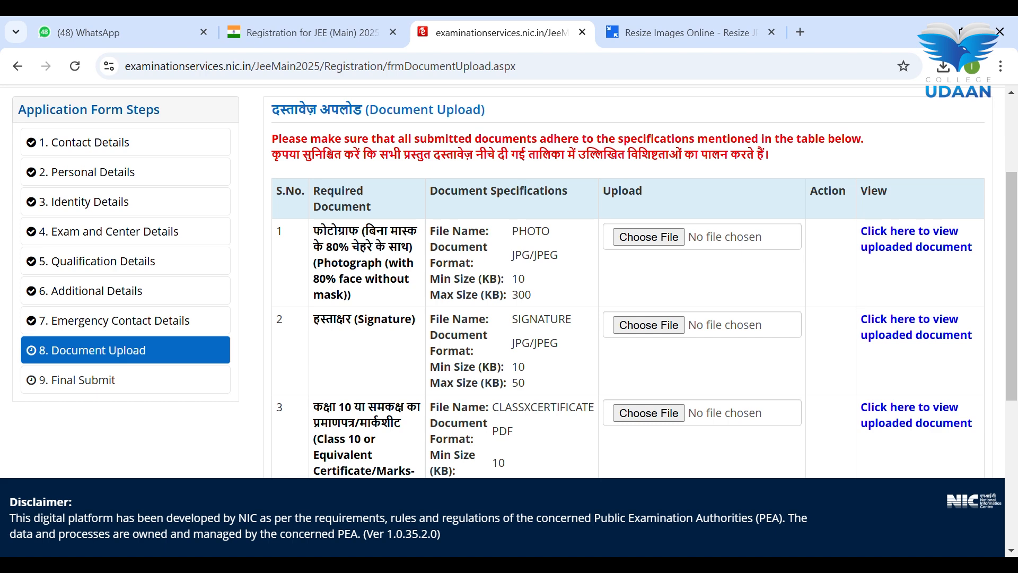
pyautogui.scroll(-2, 628, 286)
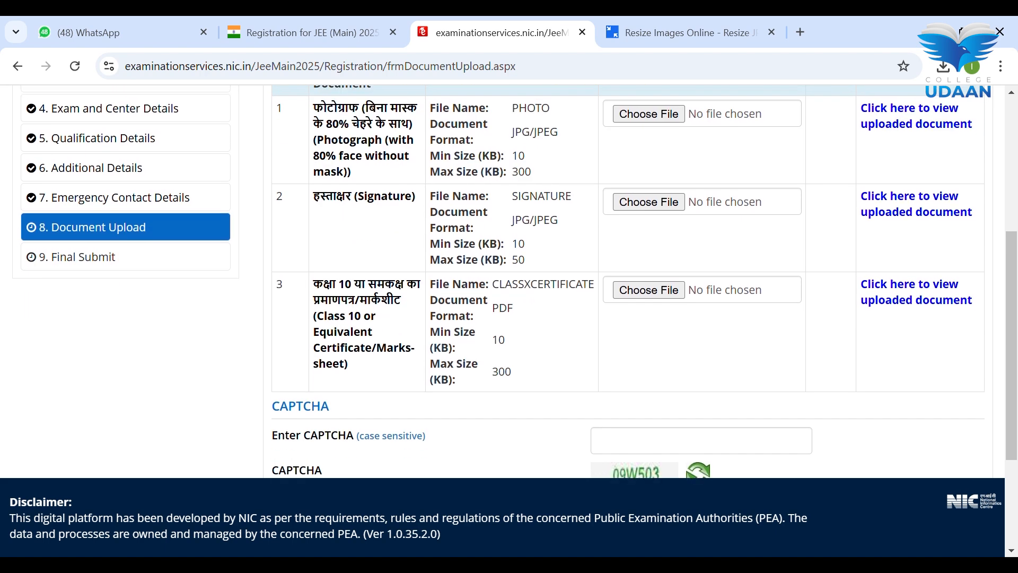
pyautogui.scroll(2, 628, 286)
pyautogui.click(910, 210)
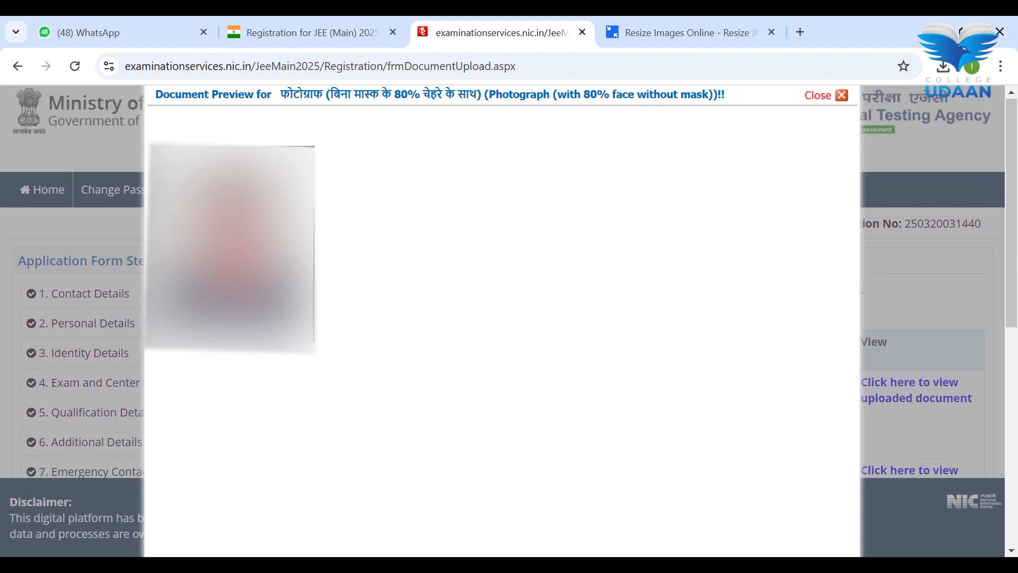
pyautogui.scroll(-2, 510, 318)
pyautogui.scroll(2, 509, 318)
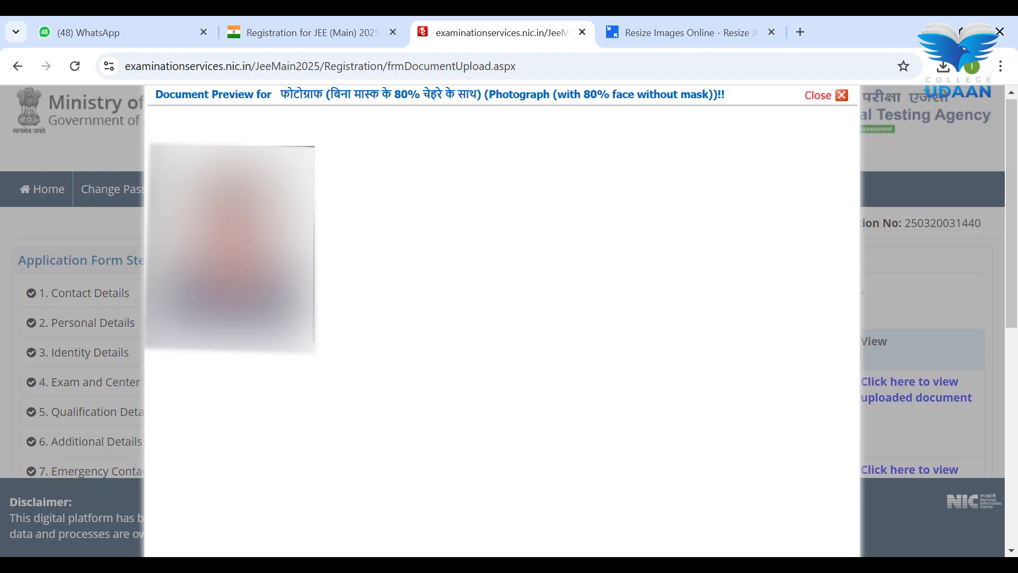
pyautogui.scroll(-2, 509, 318)
pyautogui.click(826, 95)
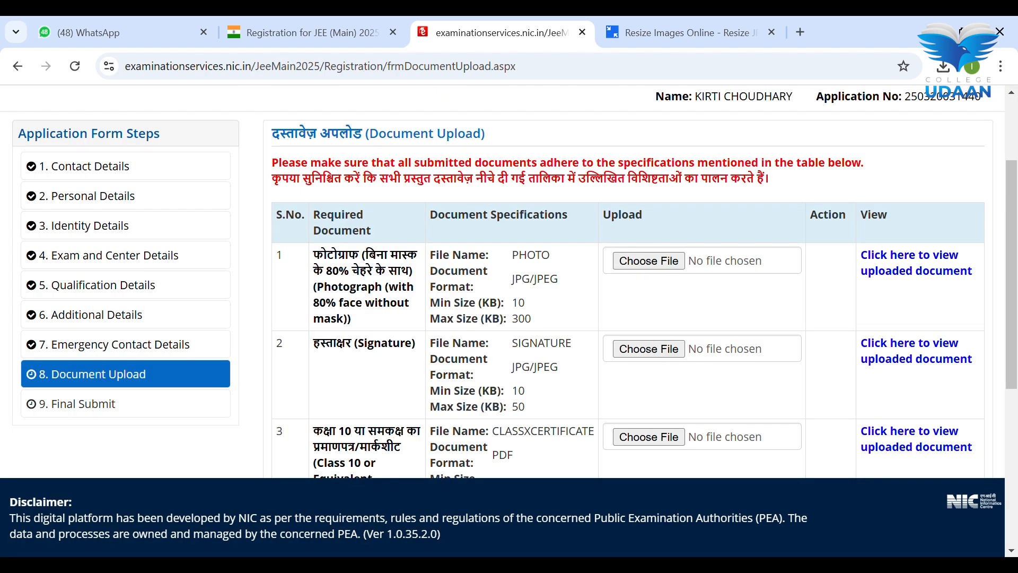
# Preview the uploaded signature and Class 10 certificate, closing each preview
pyautogui.click(916, 351)
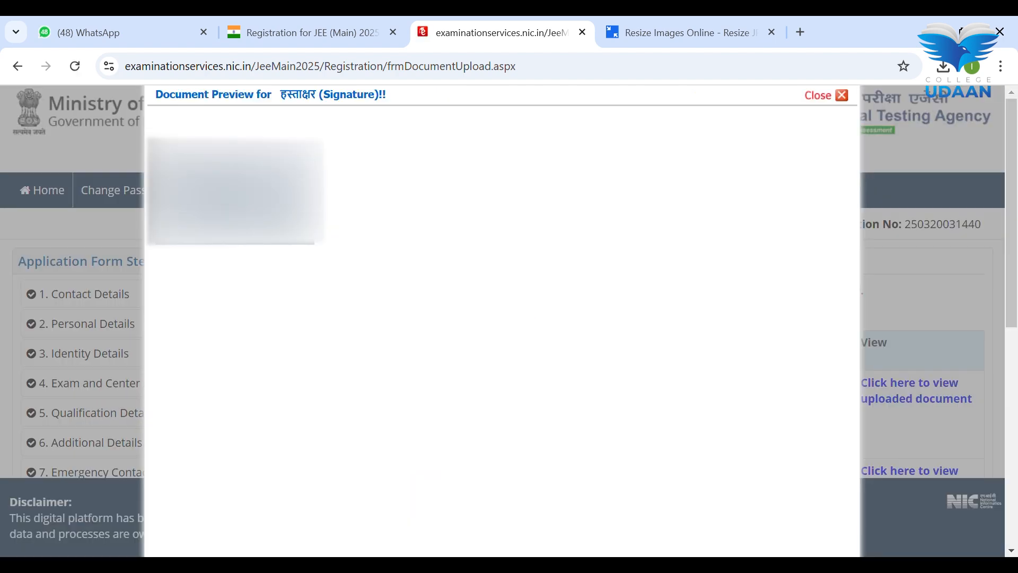
pyautogui.click(827, 95)
pyautogui.scroll(-3, 509, 318)
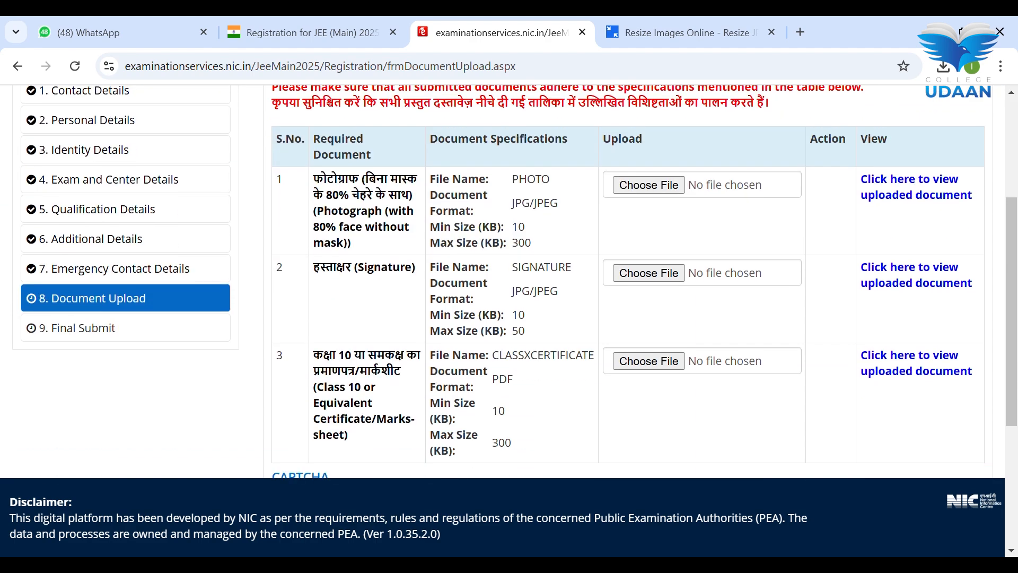
pyautogui.click(916, 364)
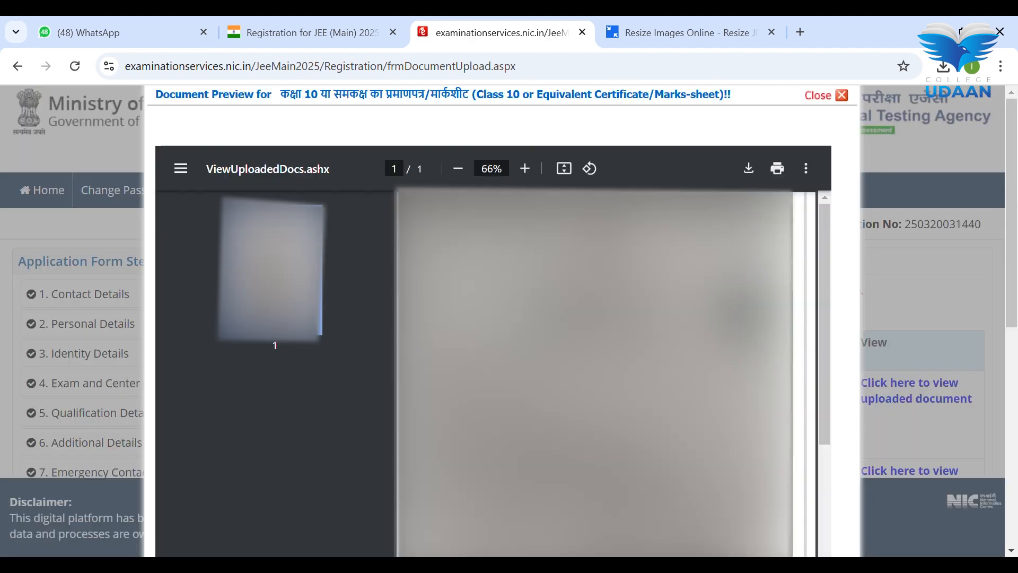
pyautogui.click(827, 95)
pyautogui.scroll(-6, 690, 276)
# Enter the CAPTCHA and save the documents to proceed to final submission
pyautogui.click(701, 269)
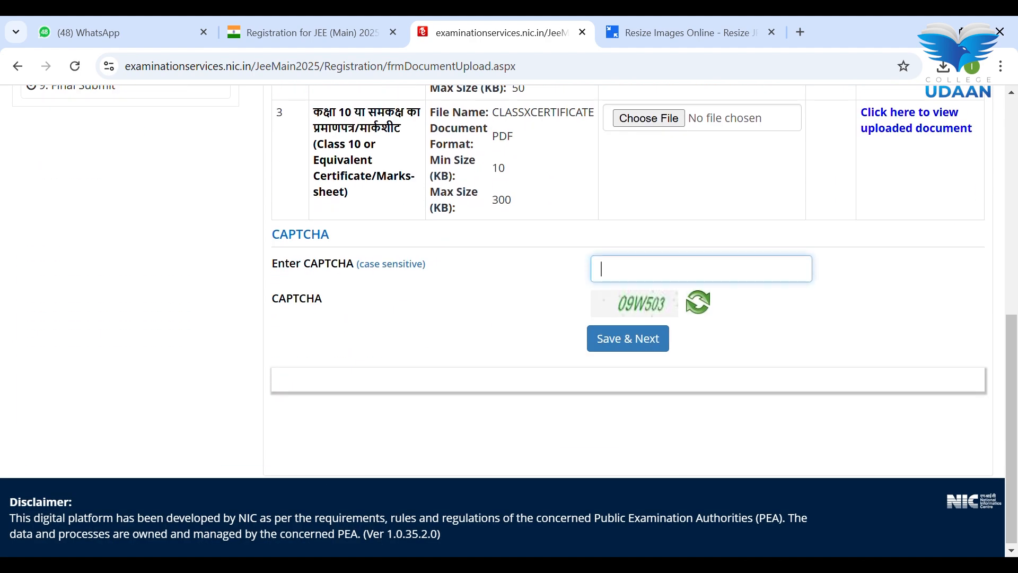
pyautogui.write('09W503')
pyautogui.press('Return')
pyautogui.press('Return')
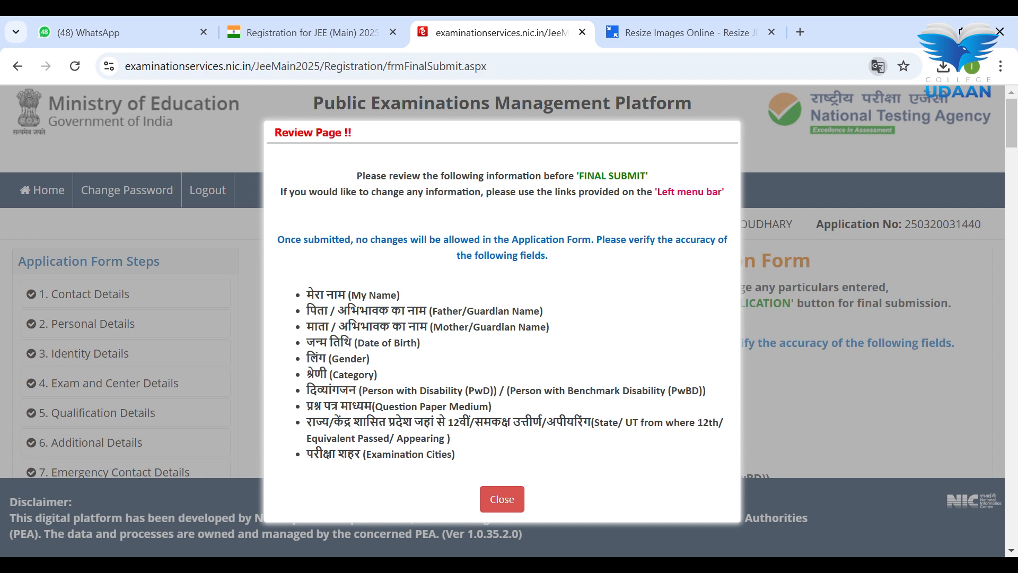
# Close the Review Page notice and check the listed details, including Paper 1, Session 2
pyautogui.scroll(-2, 501, 321)
pyautogui.scroll(2, 501, 321)
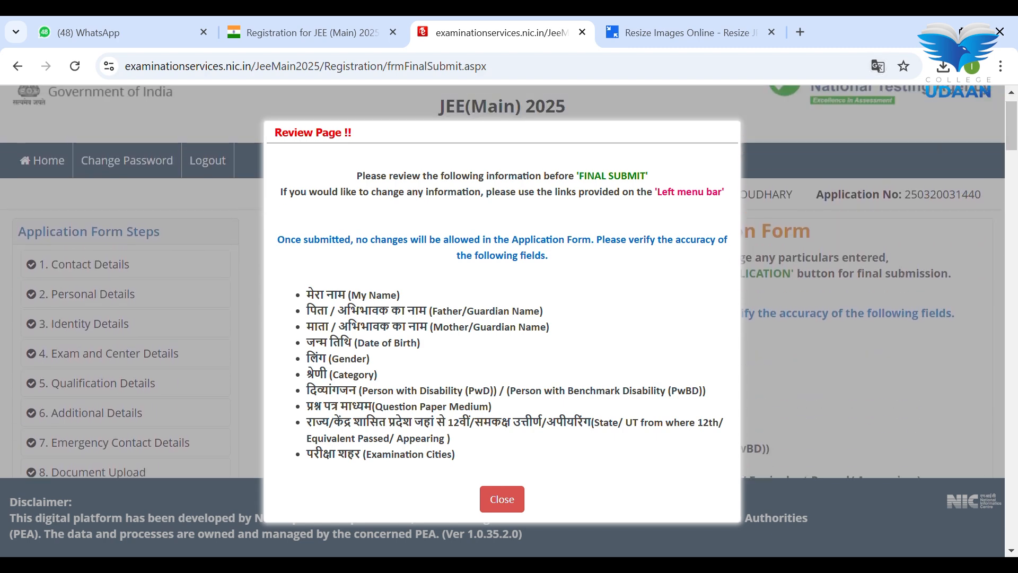
pyautogui.scroll(-2, 501, 321)
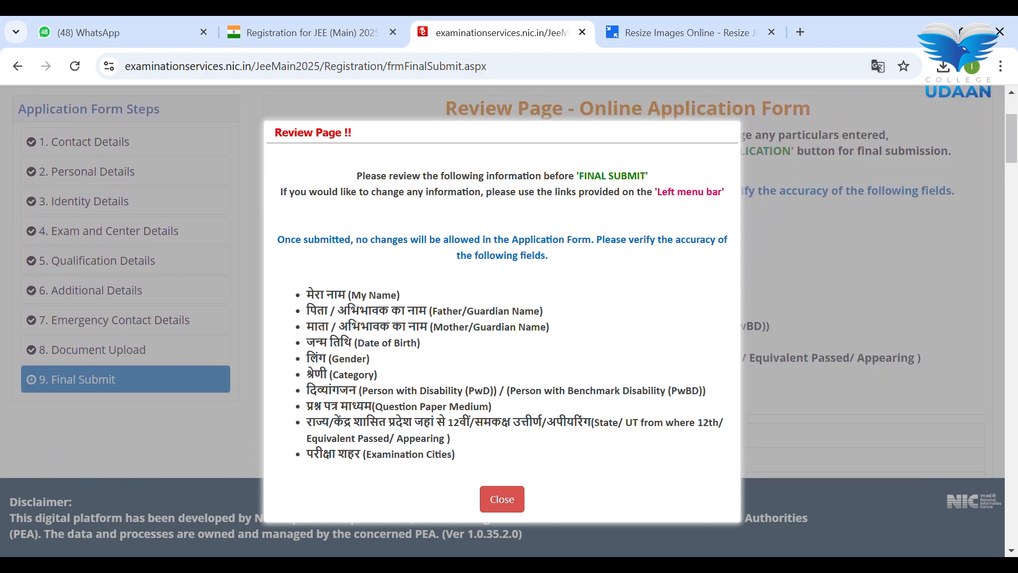
pyautogui.click(502, 499)
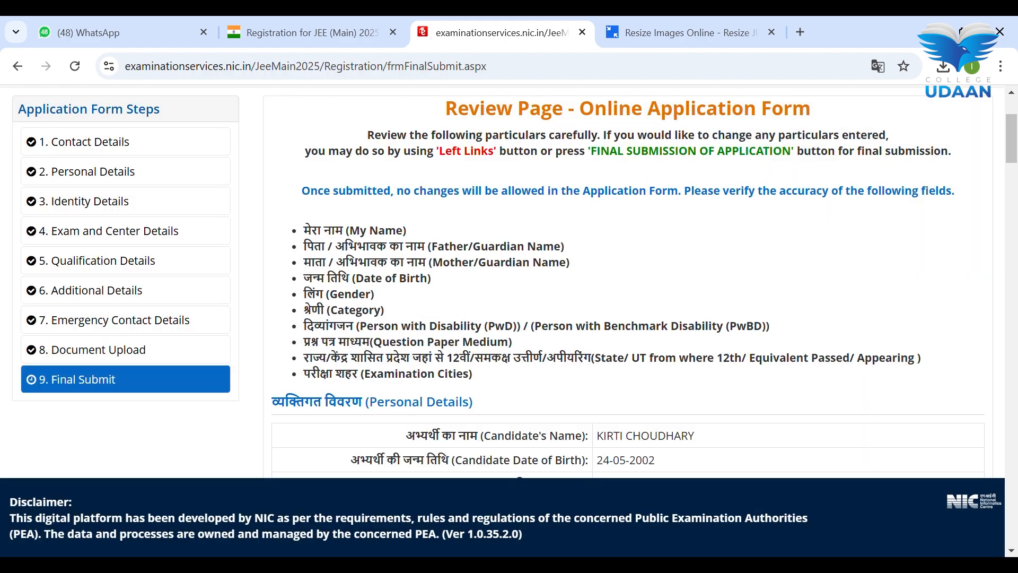
pyautogui.scroll(-15, 628, 287)
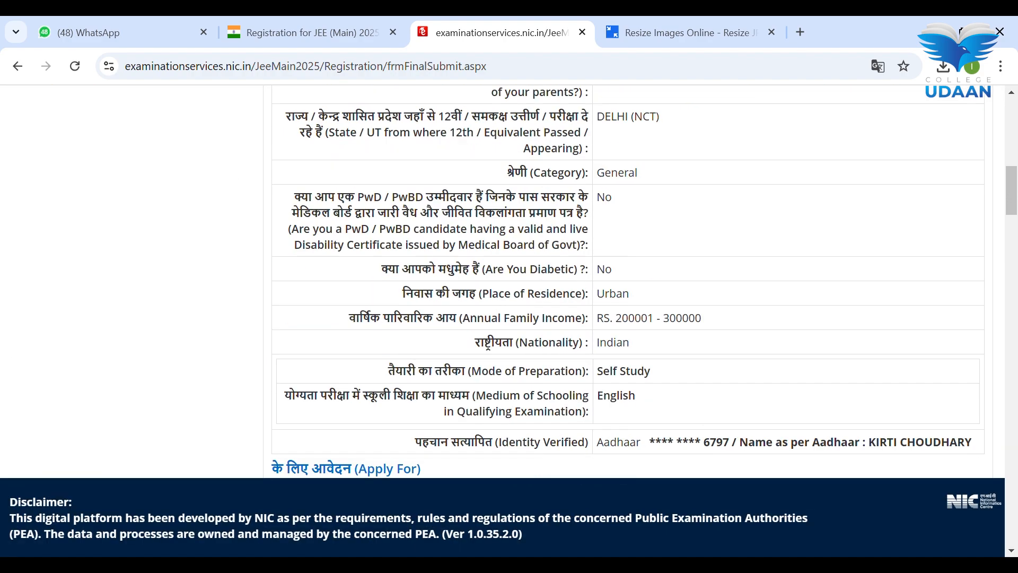
pyautogui.scroll(-20, 628, 287)
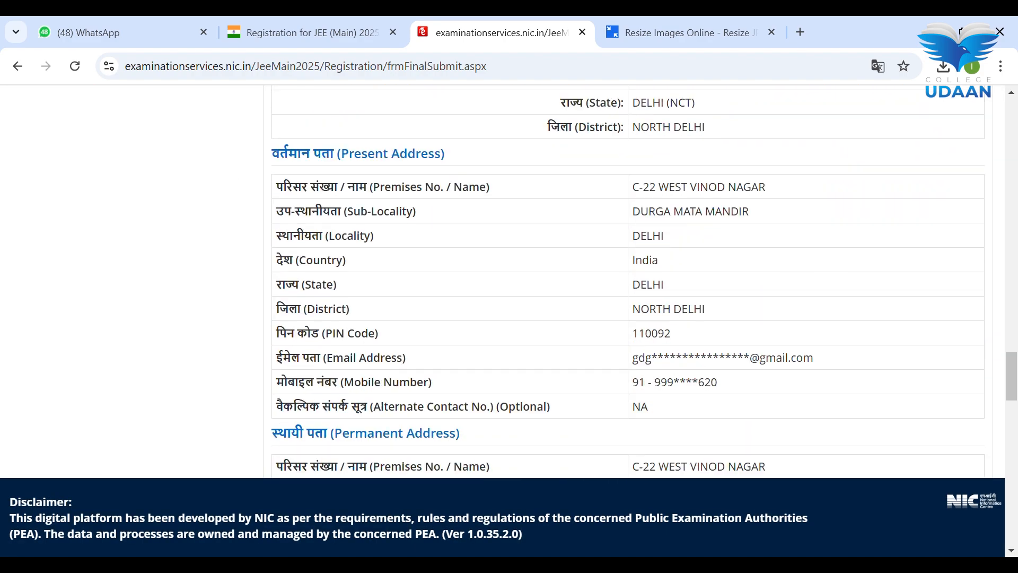
pyautogui.scroll(20, 628, 287)
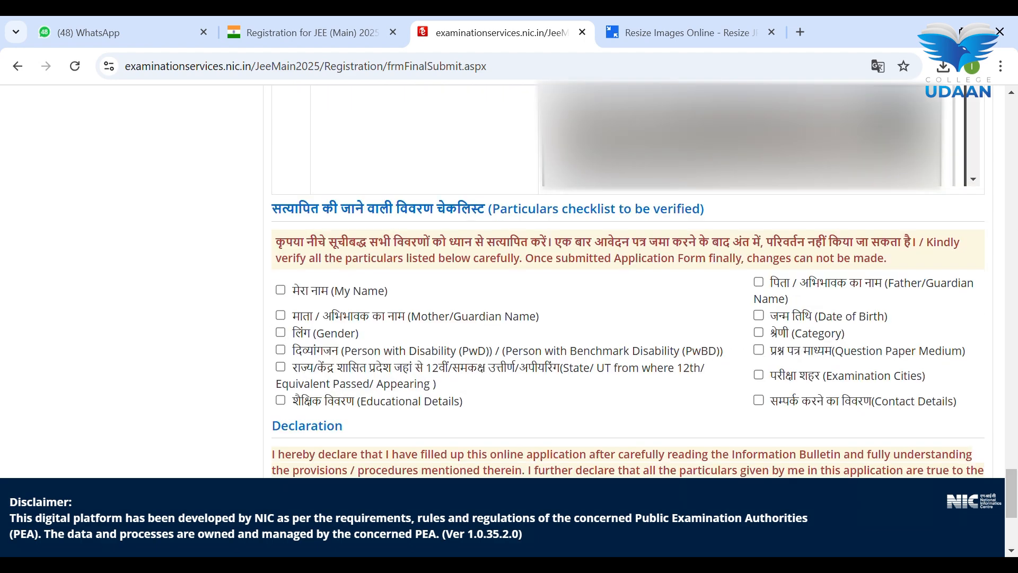
# Tick all twelve checklist items, from Name and Gender to Examination Cities and Contact Details
pyautogui.click(281, 289)
pyautogui.click(280, 315)
pyautogui.click(280, 332)
pyautogui.click(281, 350)
pyautogui.click(281, 367)
pyautogui.click(281, 400)
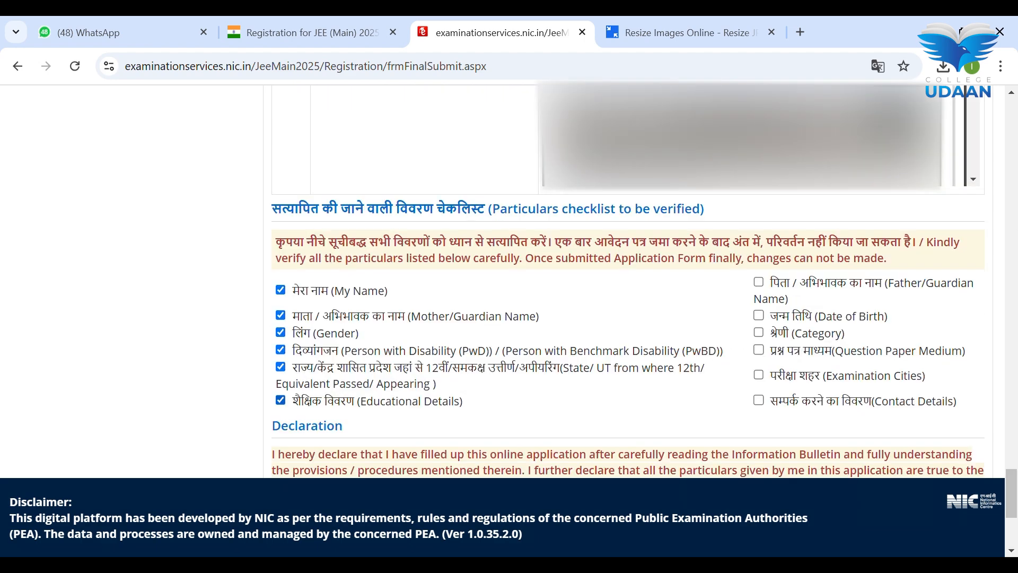
pyautogui.click(759, 282)
pyautogui.click(758, 315)
pyautogui.click(759, 332)
pyautogui.click(758, 349)
pyautogui.click(758, 374)
pyautogui.click(759, 400)
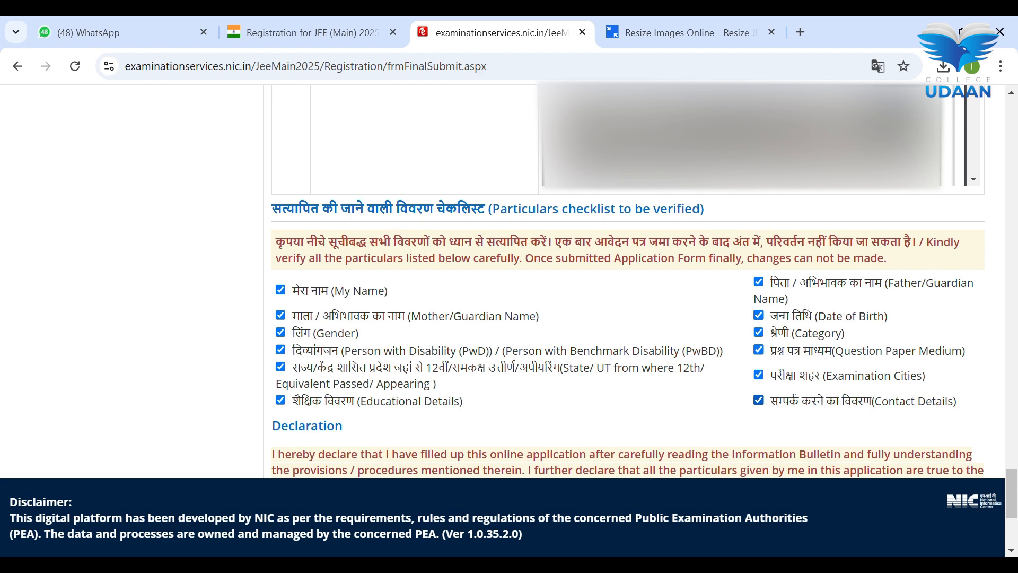
# Accept the I Agree declaration and confirm Final Submission of Application
pyautogui.scroll(-5, 628, 318)
pyautogui.click(593, 423)
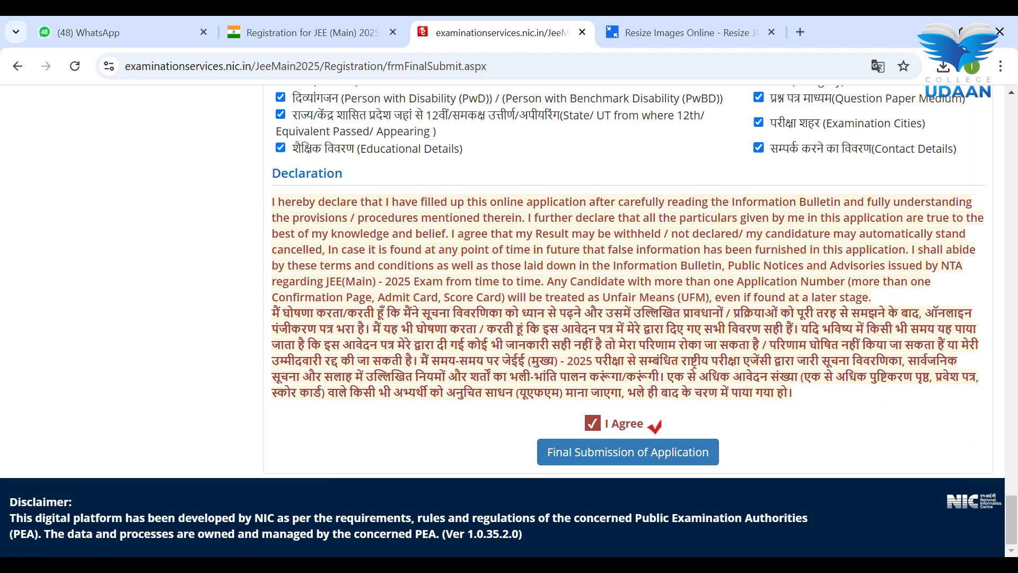
pyautogui.click(628, 452)
pyautogui.click(482, 352)
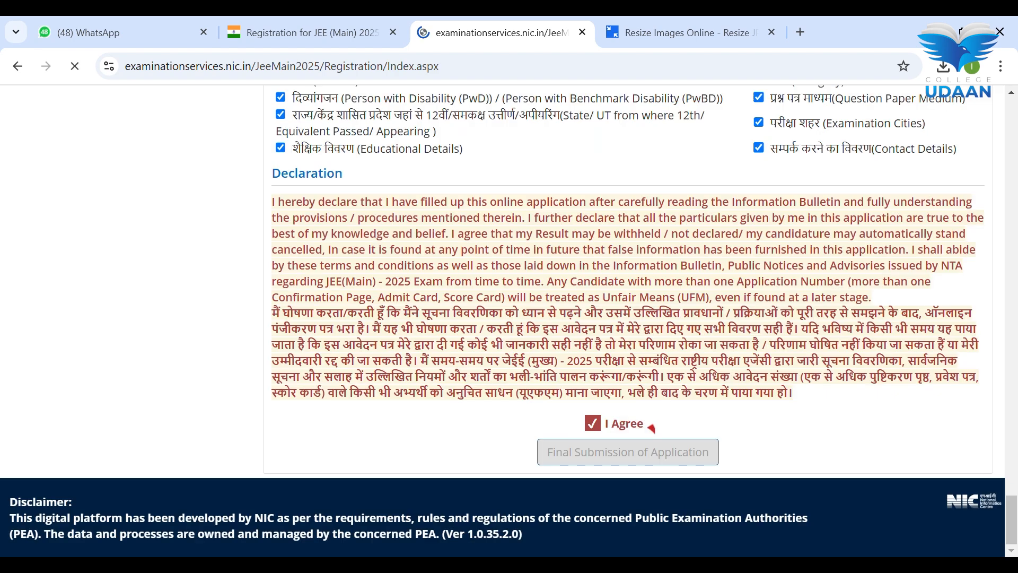
# Start email verification, enter the CAPTCHA and request an OTP to the registered email
pyautogui.scroll(-2, 503, 318)
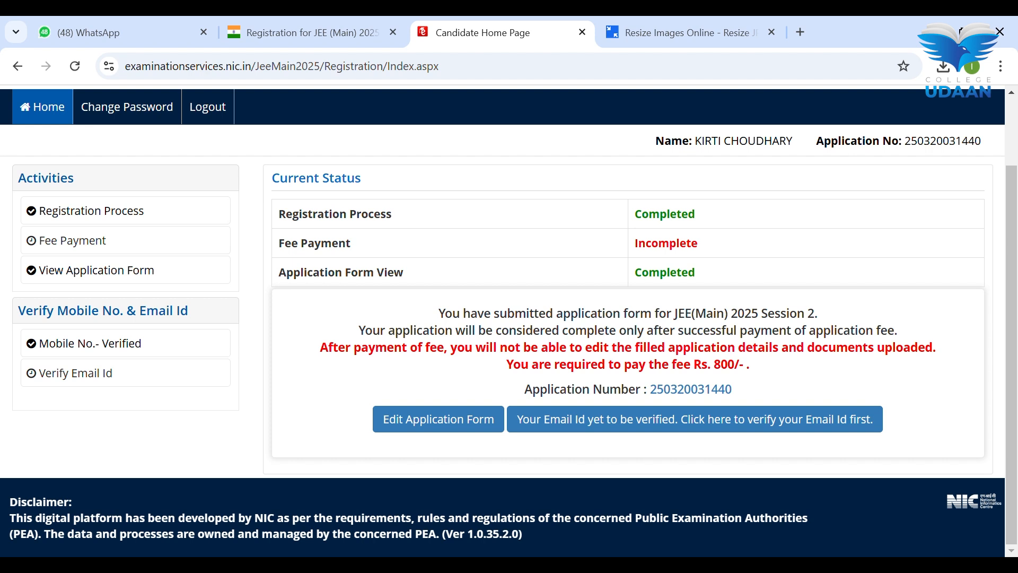
pyautogui.click(695, 419)
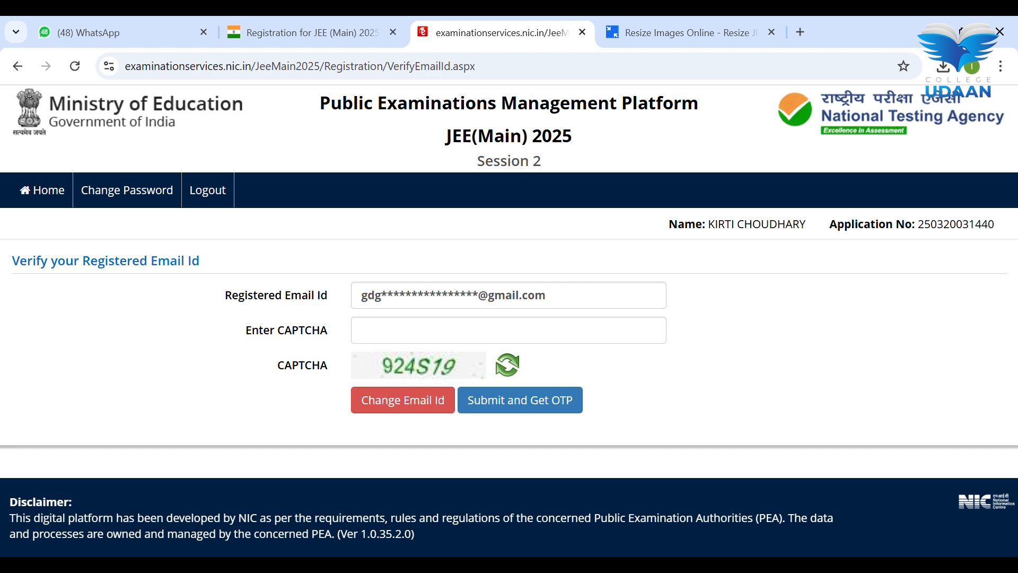
pyautogui.click(568, 338)
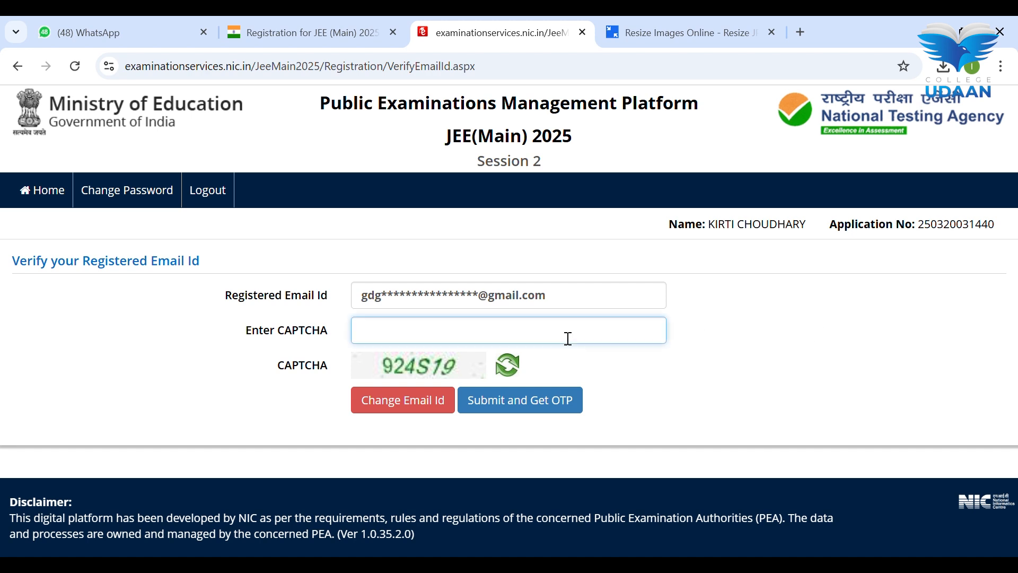
pyautogui.write('924S19')
pyautogui.press('Return')
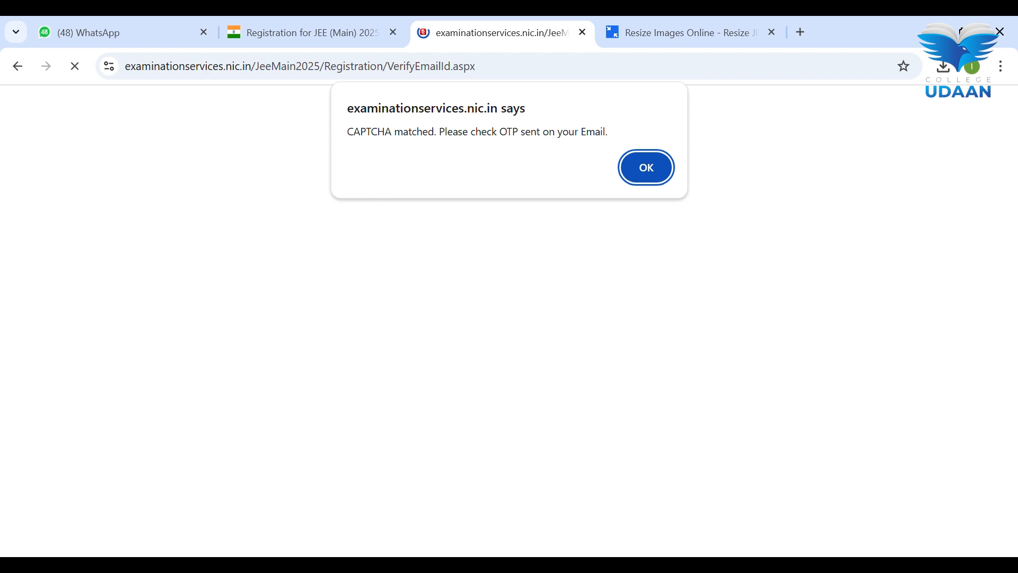
pyautogui.press('Return')
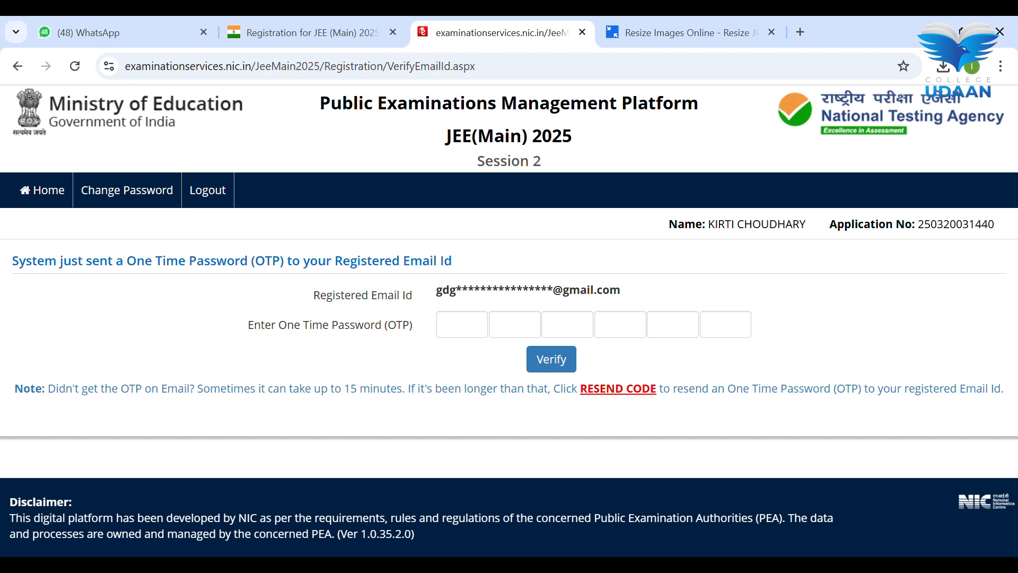
# Enter the emailed one-time password to verify the email id
pyautogui.click(475, 332)
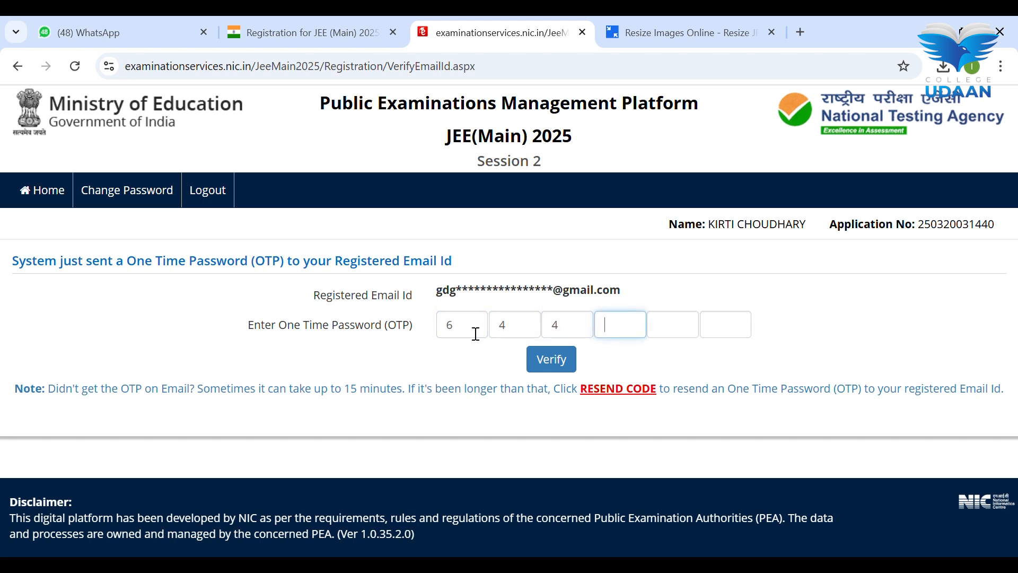
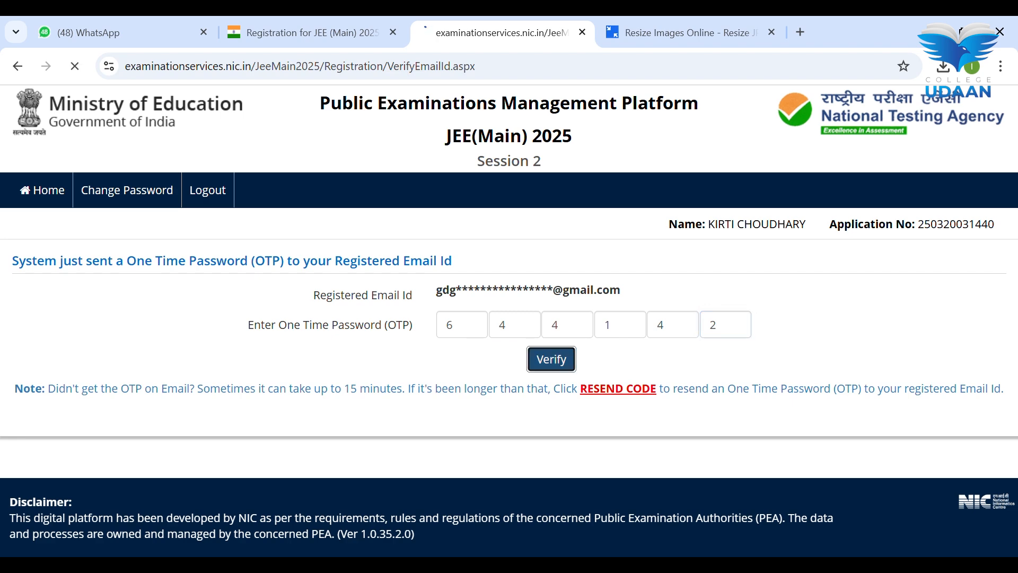
pyautogui.press('Return')
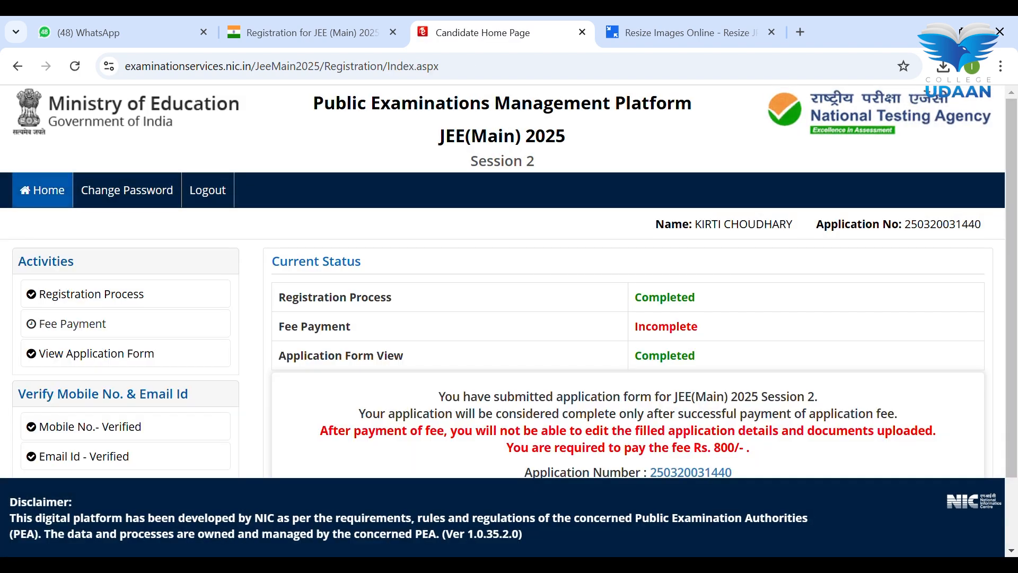
# Start paying the ₹800 examination fee with Online Payment as the mode
pyautogui.scroll(-2, 503, 319)
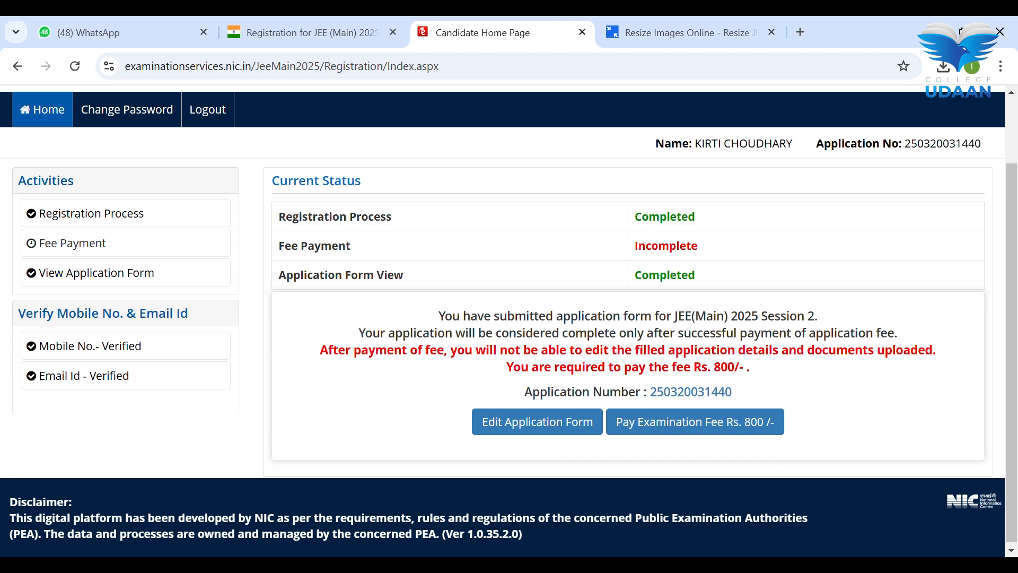
pyautogui.click(695, 422)
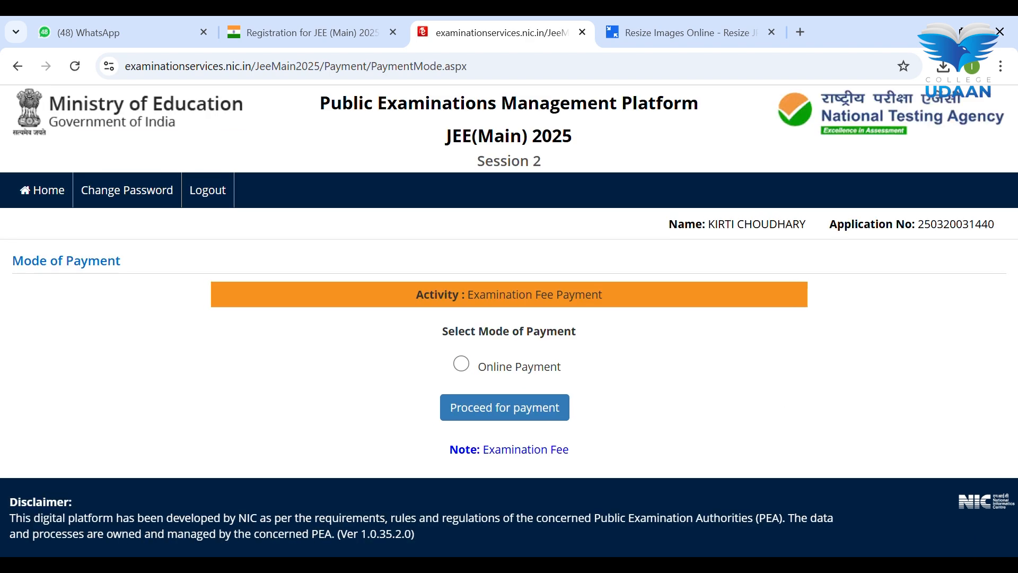
pyautogui.click(462, 363)
pyautogui.click(505, 408)
pyautogui.click(580, 163)
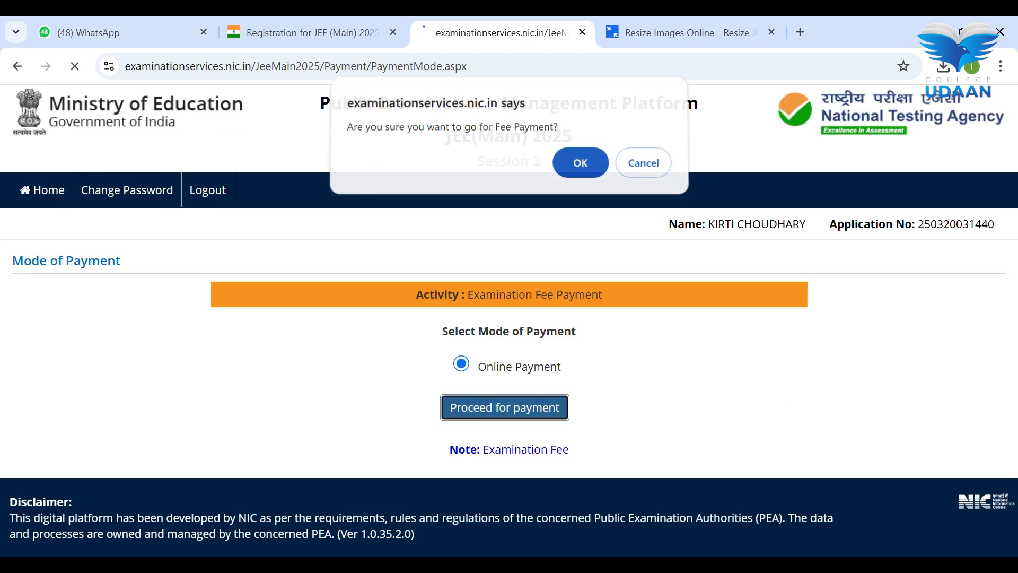
# Select the HDFC Bank Payment Gateway and choose UPI as the payment method
pyautogui.scroll(-2, 503, 318)
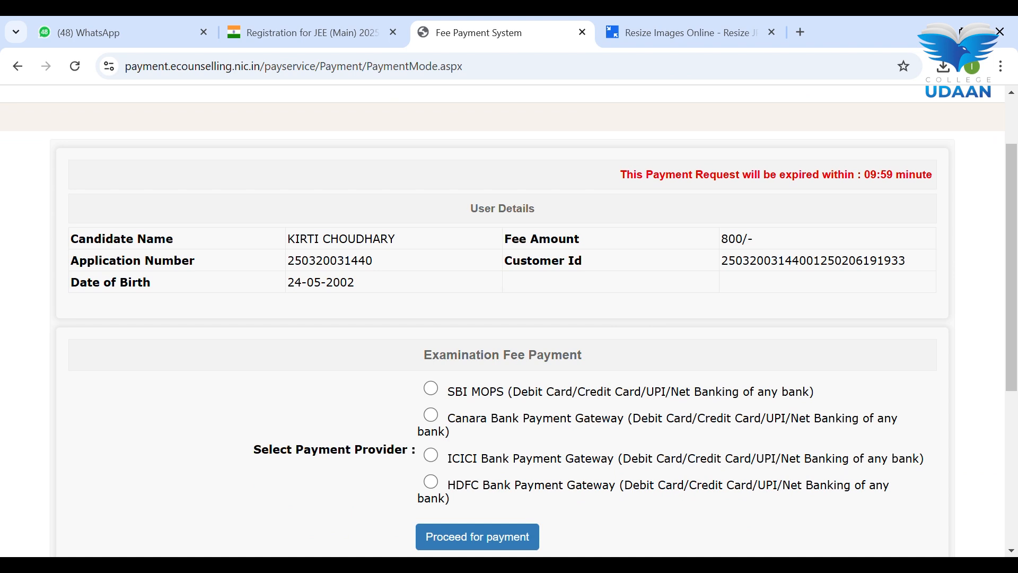
pyautogui.scroll(-2, 502, 318)
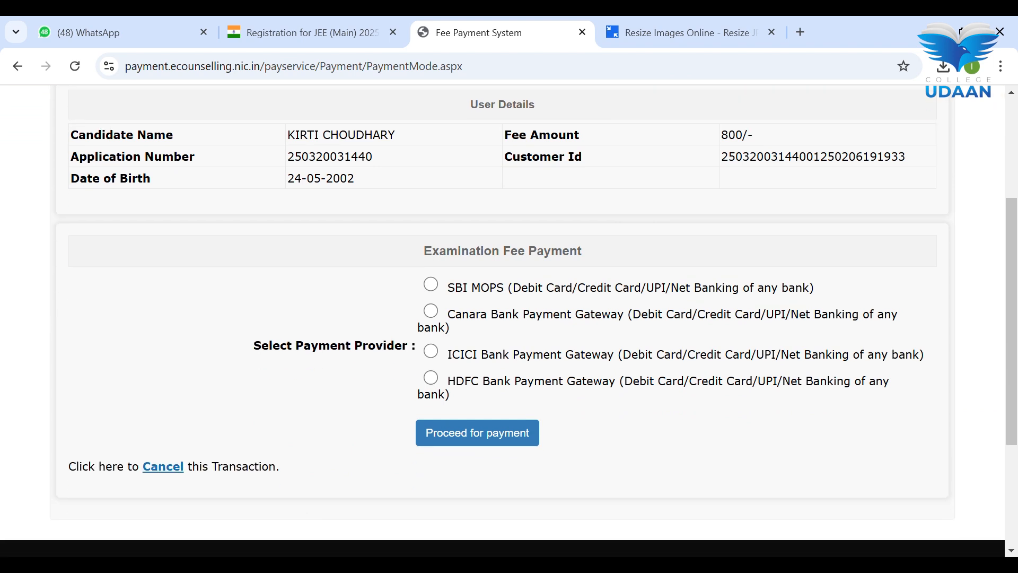
pyautogui.click(430, 284)
pyautogui.click(431, 378)
pyautogui.click(478, 433)
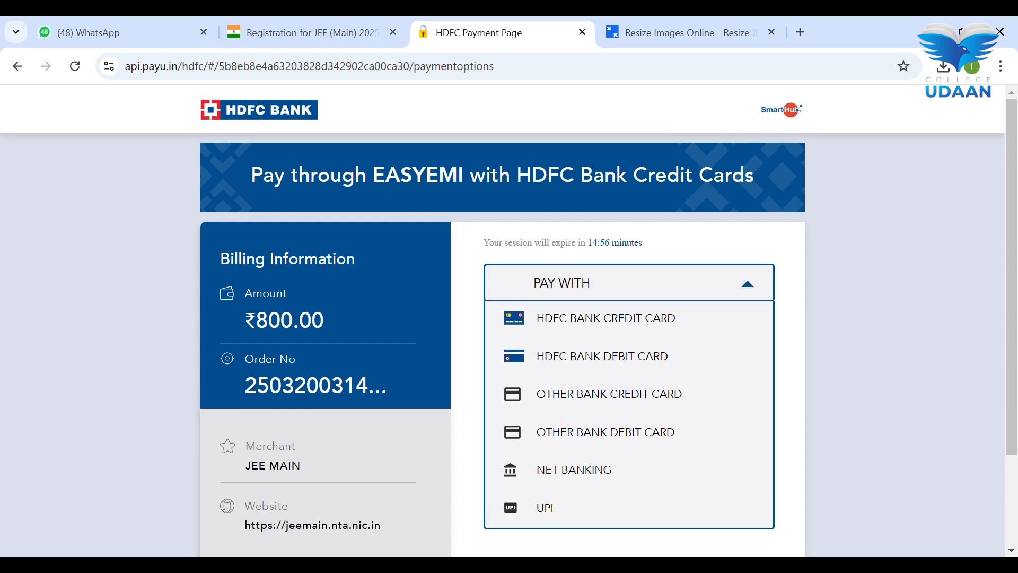
pyautogui.click(546, 507)
pyautogui.scroll(-5, 545, 371)
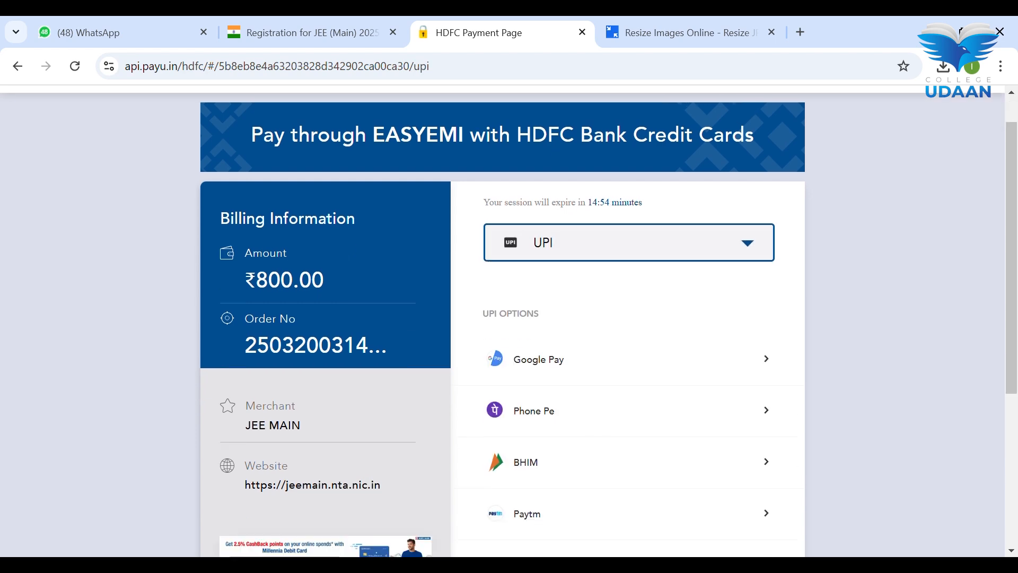
pyautogui.scroll(3, 503, 318)
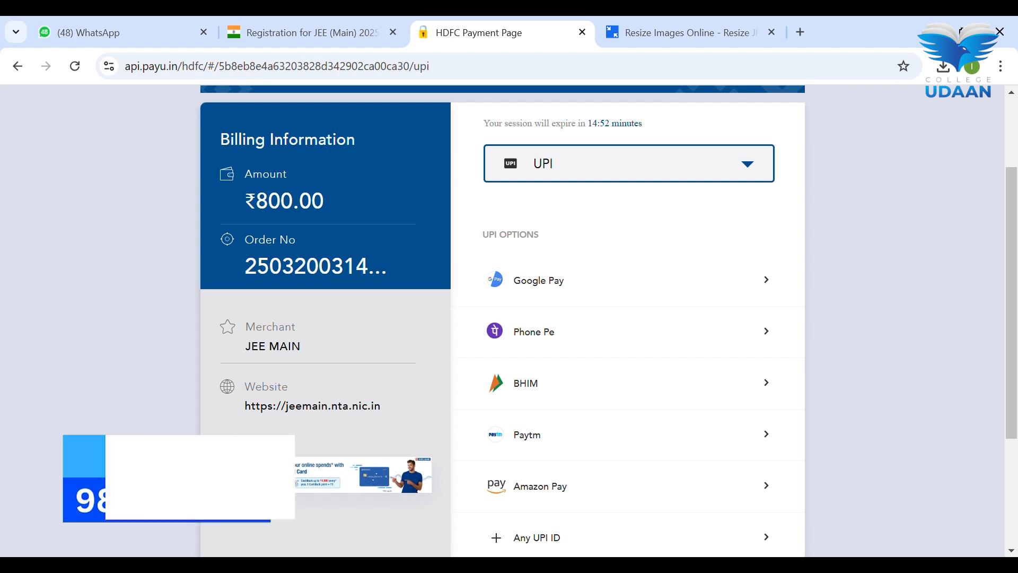